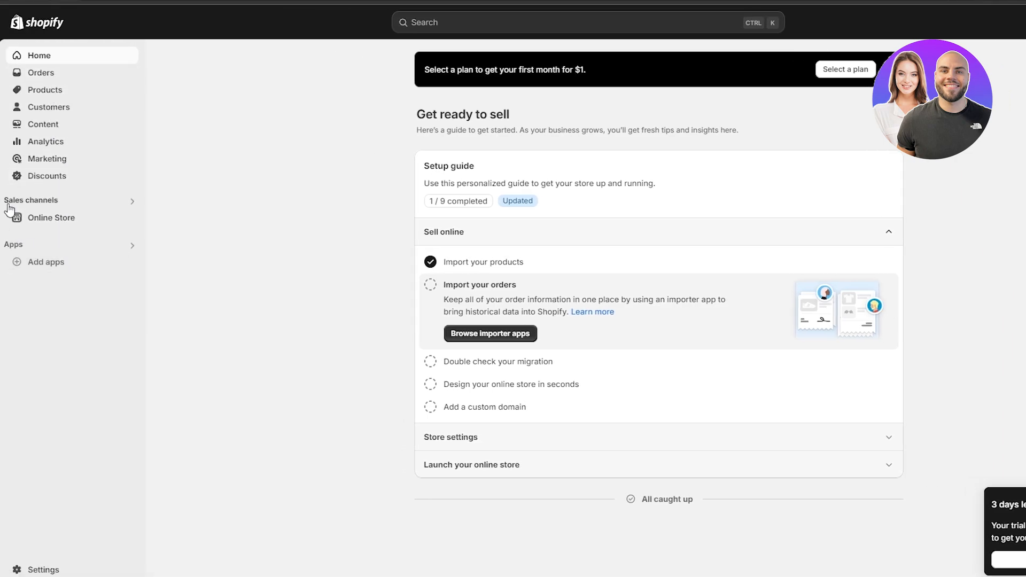
- Open the Themes page of the Online Store sales channel
{"action": "left_click", "coordinate": [59, 224]}
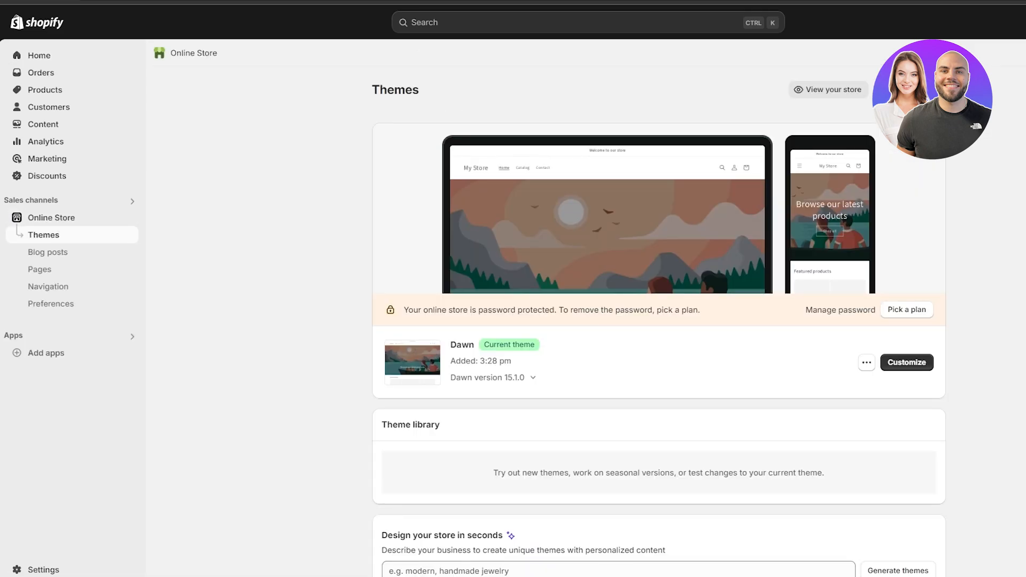
{"action": "left_click_drag", "start_coordinate": [371, 97], "coordinate": [437, 98]}
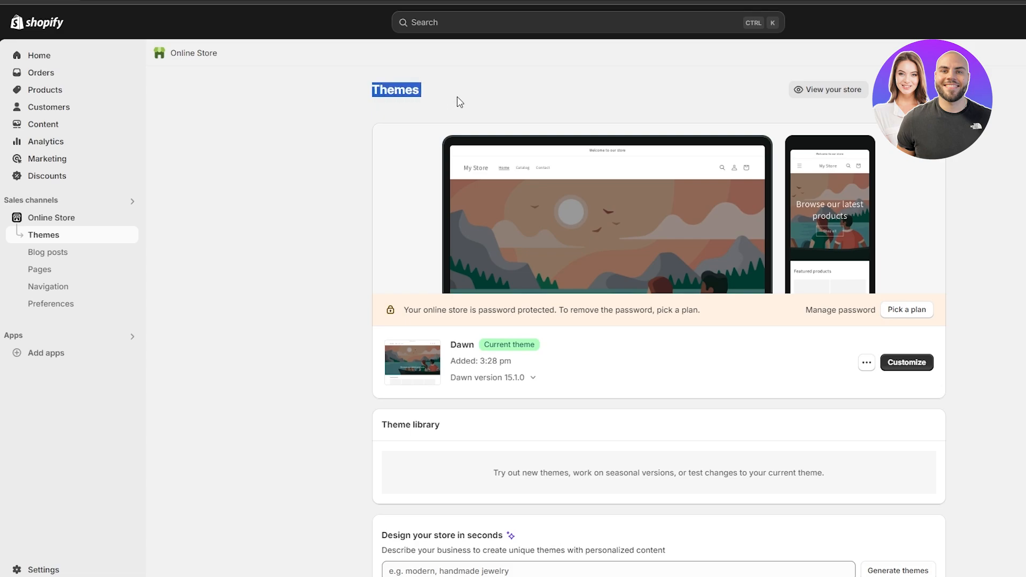
{"action": "left_click", "coordinate": [457, 97]}
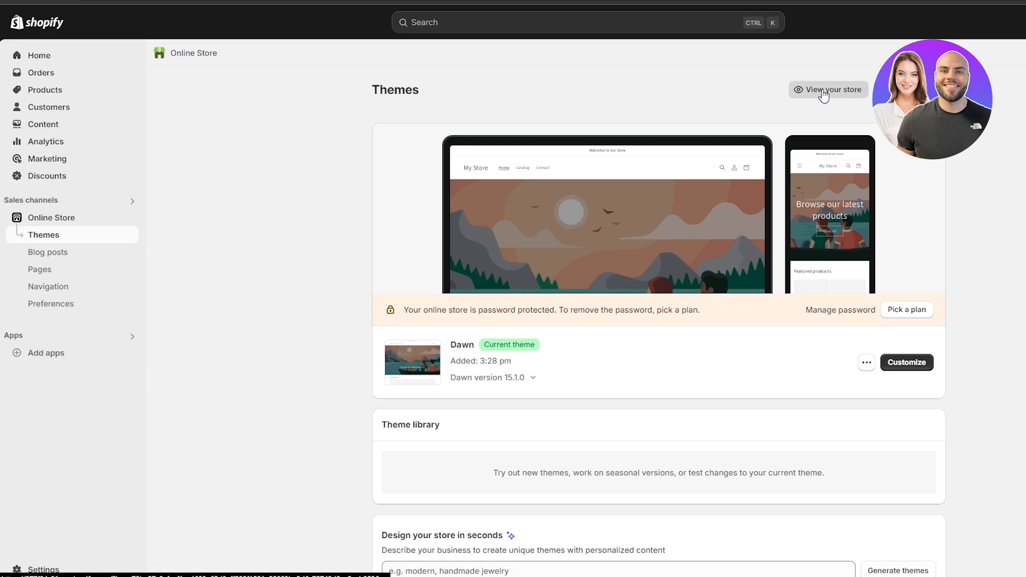
- Look through the current theme, the popular free themes and the other theme options on the Themes page
{"action": "scroll", "coordinate": [748, 199], "scroll_direction": "down", "scroll_amount": 1}
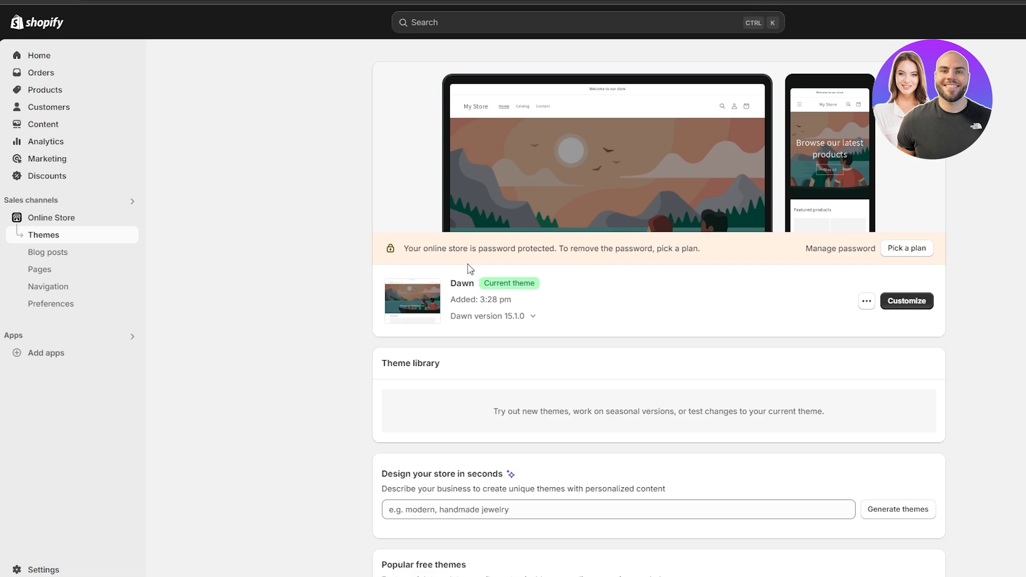
{"action": "scroll", "coordinate": [478, 277], "scroll_direction": "down", "scroll_amount": 5}
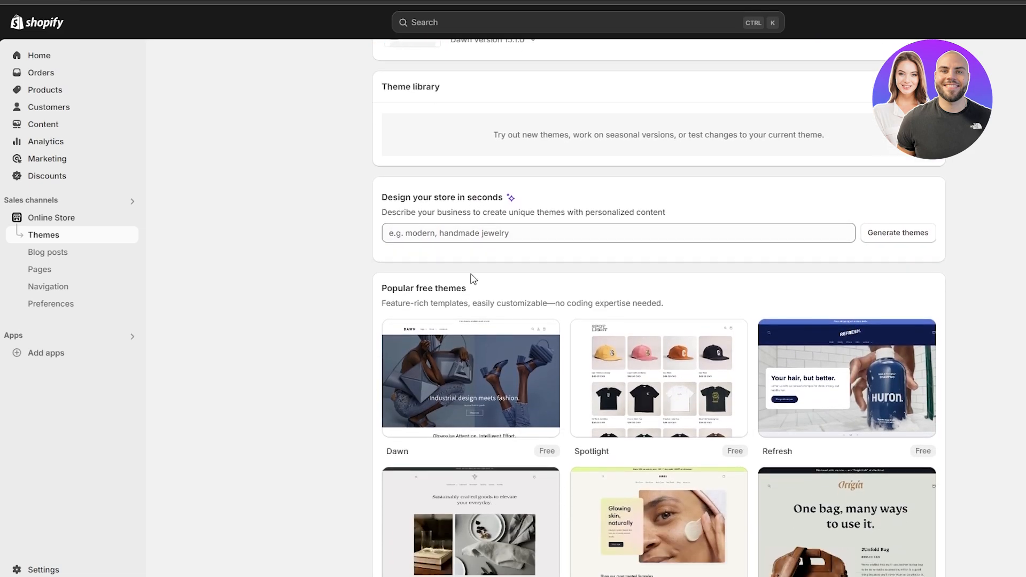
{"action": "scroll", "coordinate": [925, 332], "scroll_direction": "down", "scroll_amount": 2}
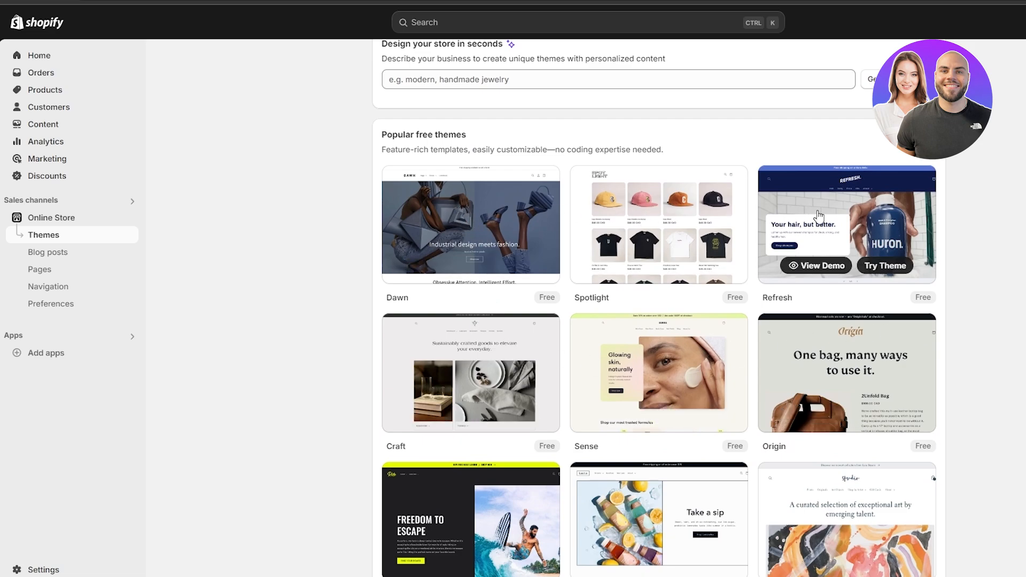
{"action": "scroll", "coordinate": [843, 286], "scroll_direction": "down", "scroll_amount": 2}
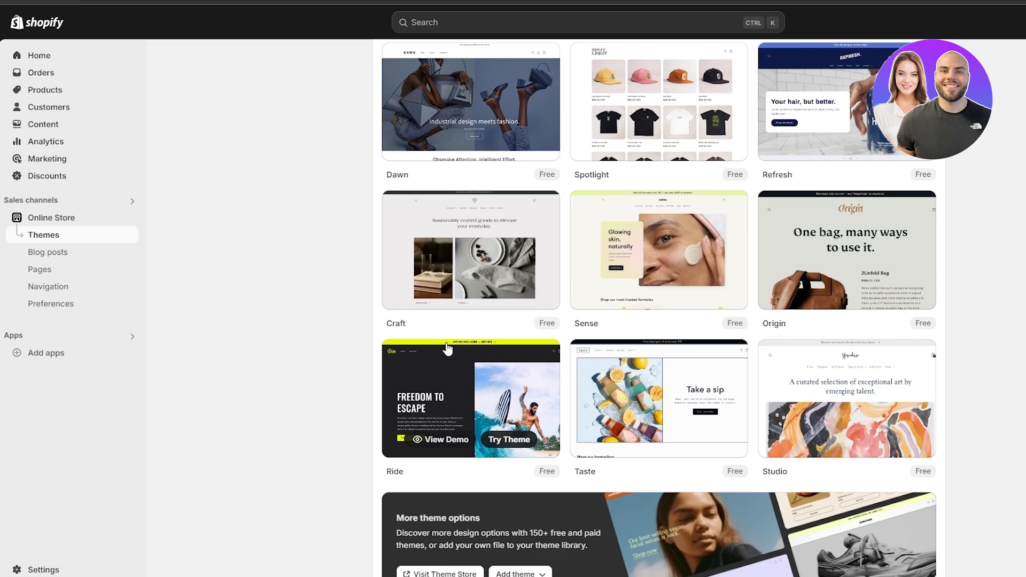
{"action": "scroll", "coordinate": [460, 428], "scroll_direction": "down", "scroll_amount": 1}
{"action": "scroll", "coordinate": [707, 322], "scroll_direction": "down", "scroll_amount": 1}
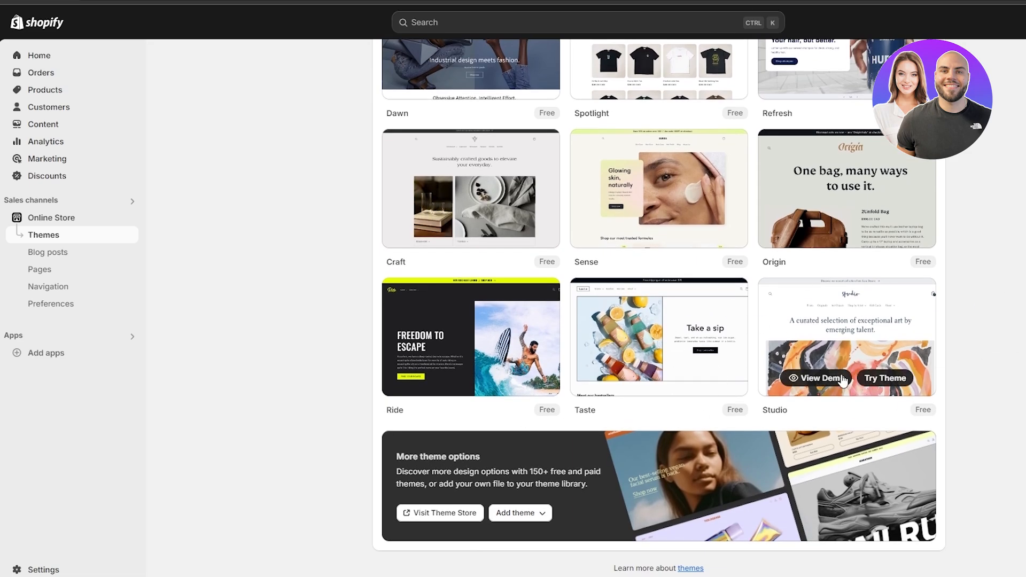
{"action": "scroll", "coordinate": [766, 371], "scroll_direction": "up", "scroll_amount": 5}
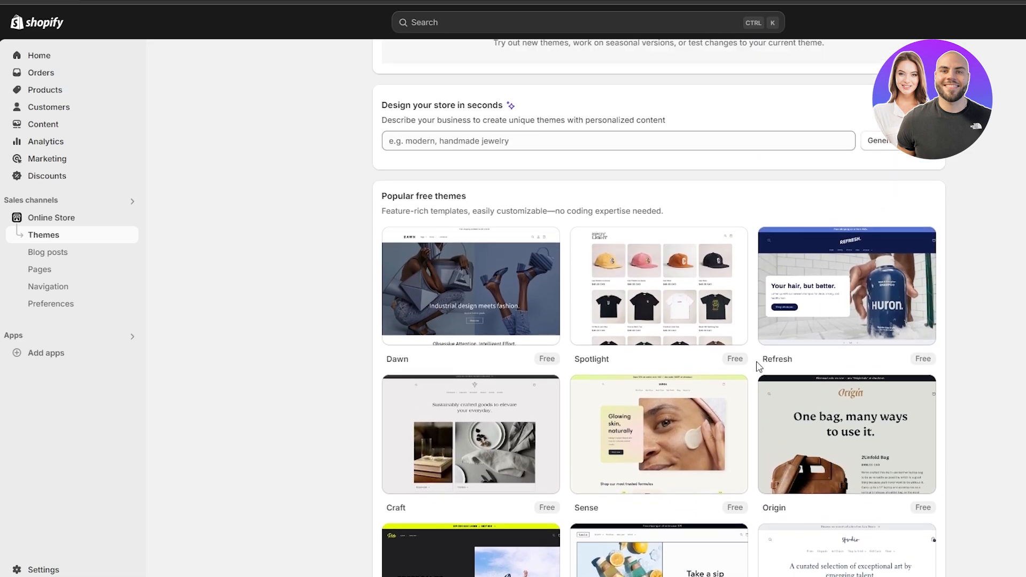
{"action": "scroll", "coordinate": [751, 355], "scroll_direction": "up", "scroll_amount": 8}
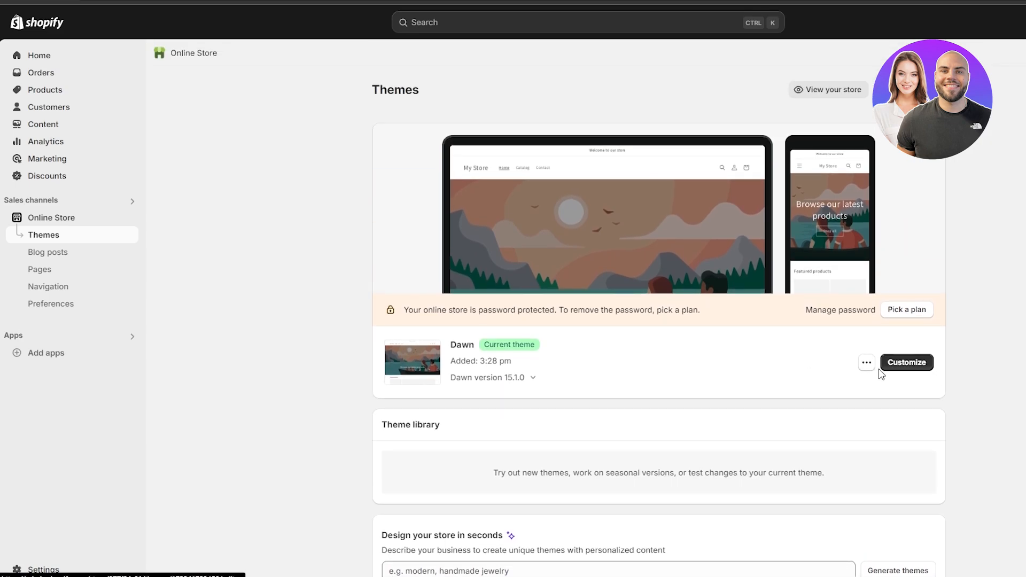
- Open the Dawn theme for customization and go through the settings of its Header section
{"action": "left_click", "coordinate": [915, 373]}
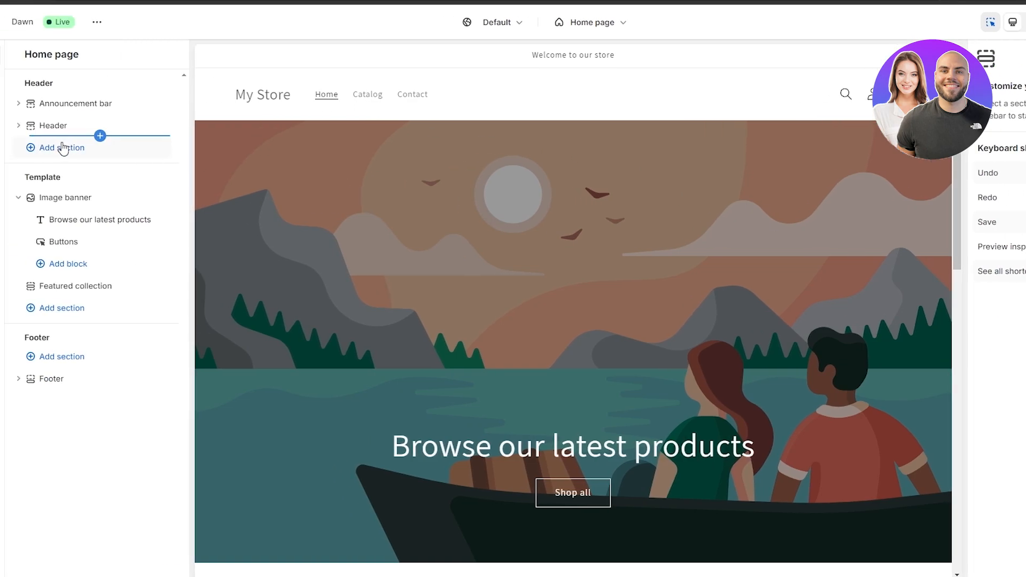
{"action": "left_click", "coordinate": [75, 124]}
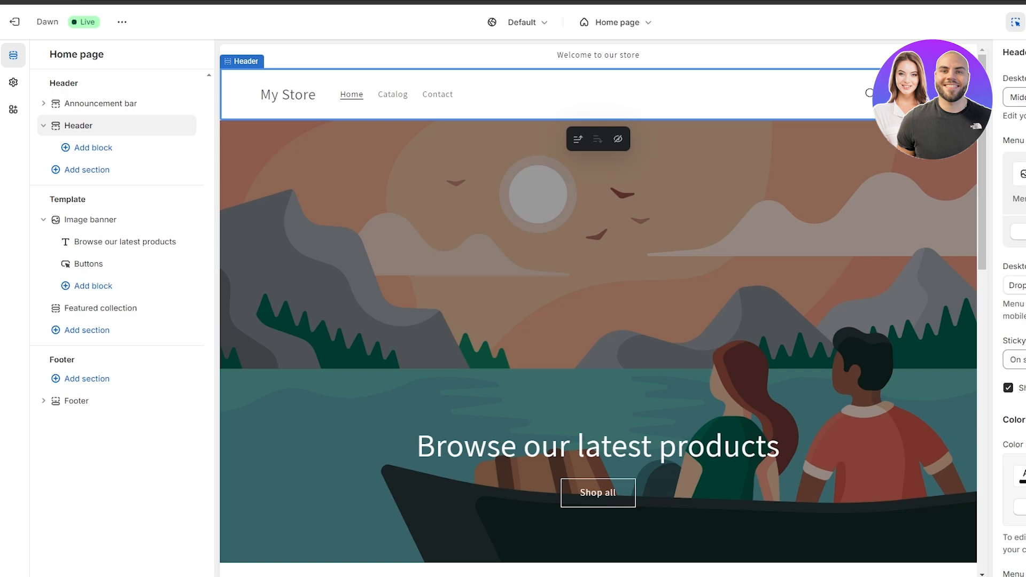
{"action": "scroll", "coordinate": [935, 422], "scroll_direction": "down", "scroll_amount": 5}
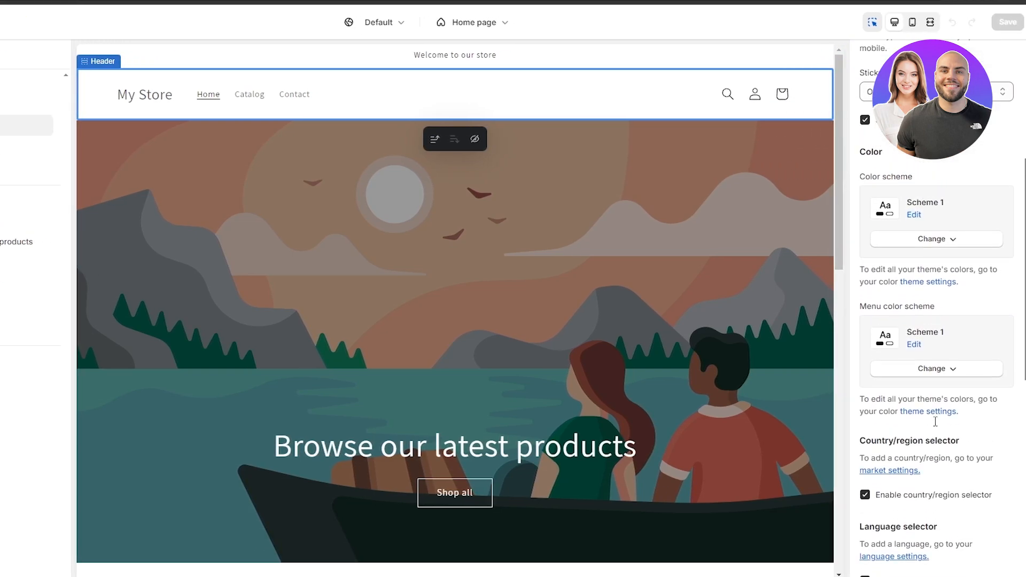
{"action": "scroll", "coordinate": [936, 422], "scroll_direction": "up", "scroll_amount": 5}
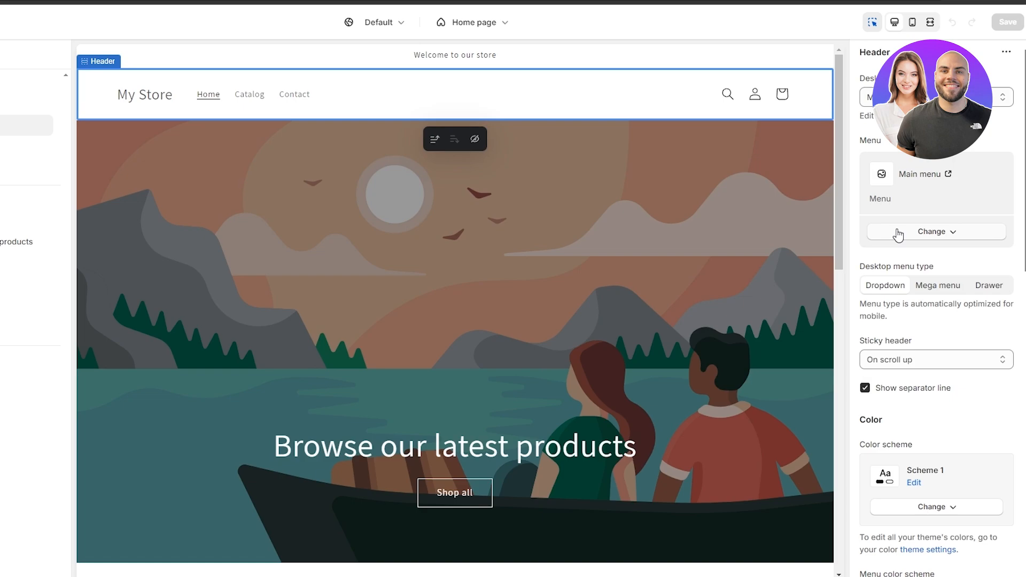
{"action": "scroll", "coordinate": [902, 236], "scroll_direction": "down", "scroll_amount": 5}
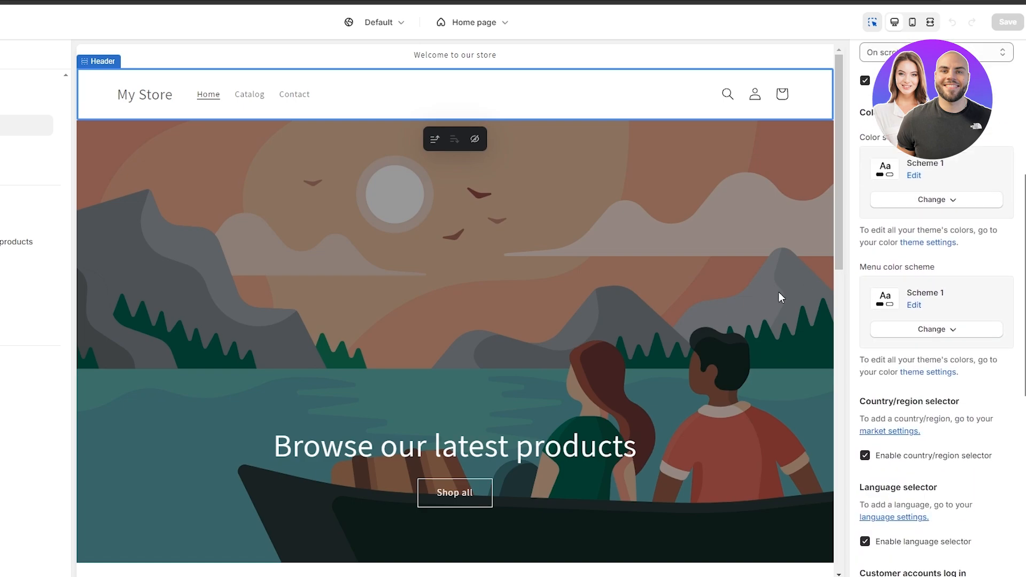
{"action": "scroll", "coordinate": [779, 292], "scroll_direction": "down", "scroll_amount": 5}
{"action": "scroll", "coordinate": [762, 293], "scroll_direction": "up", "scroll_amount": 2}
{"action": "scroll", "coordinate": [885, 354], "scroll_direction": "up", "scroll_amount": 6}
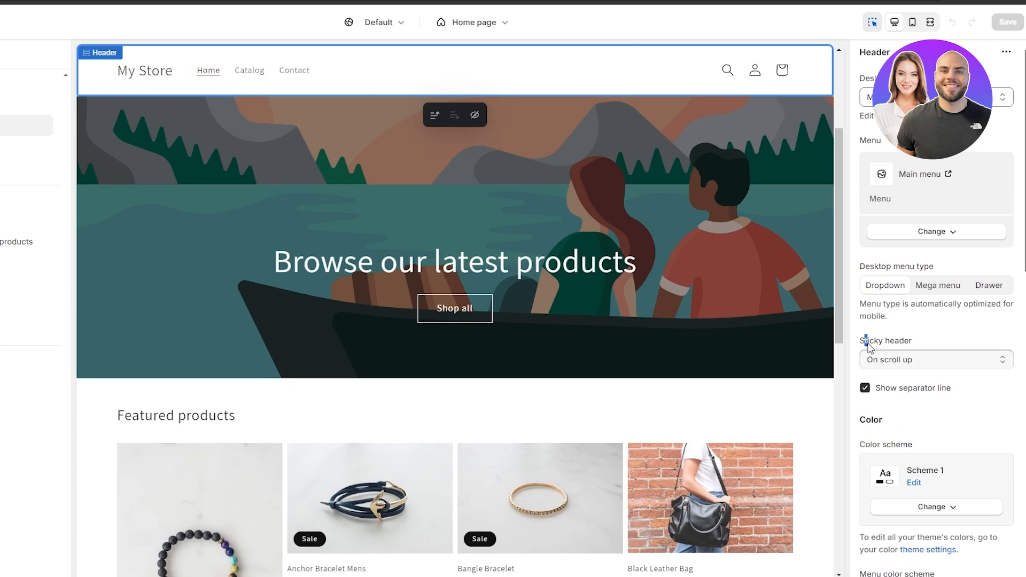
- Set the header's sticky behaviour to Always and check it by moving through the home page preview
{"action": "left_click_drag", "start_coordinate": [865, 341], "coordinate": [928, 351]}
{"action": "left_click", "coordinate": [908, 360]}
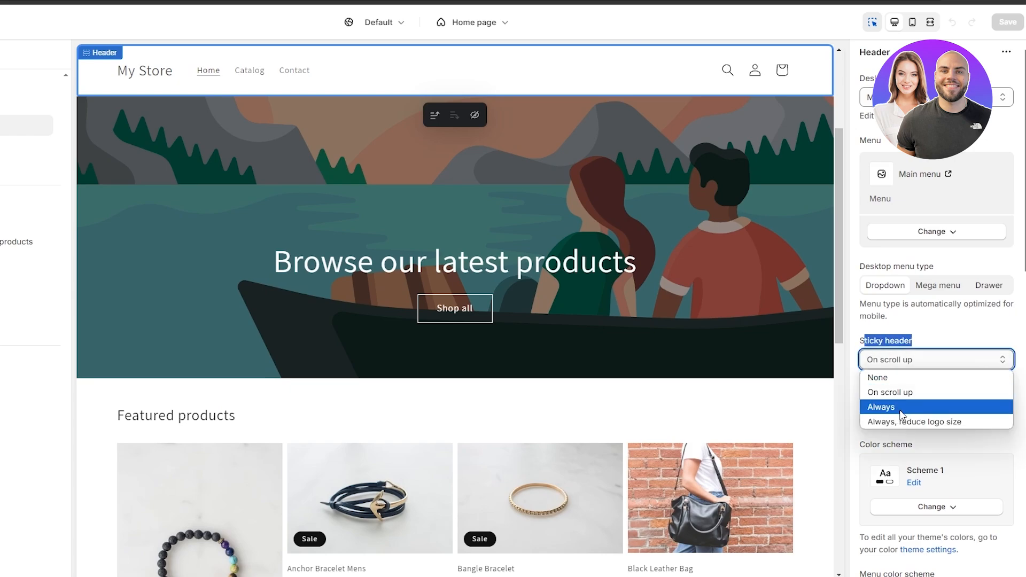
{"action": "left_click", "coordinate": [901, 409]}
{"action": "scroll", "coordinate": [747, 374], "scroll_direction": "down", "scroll_amount": 10}
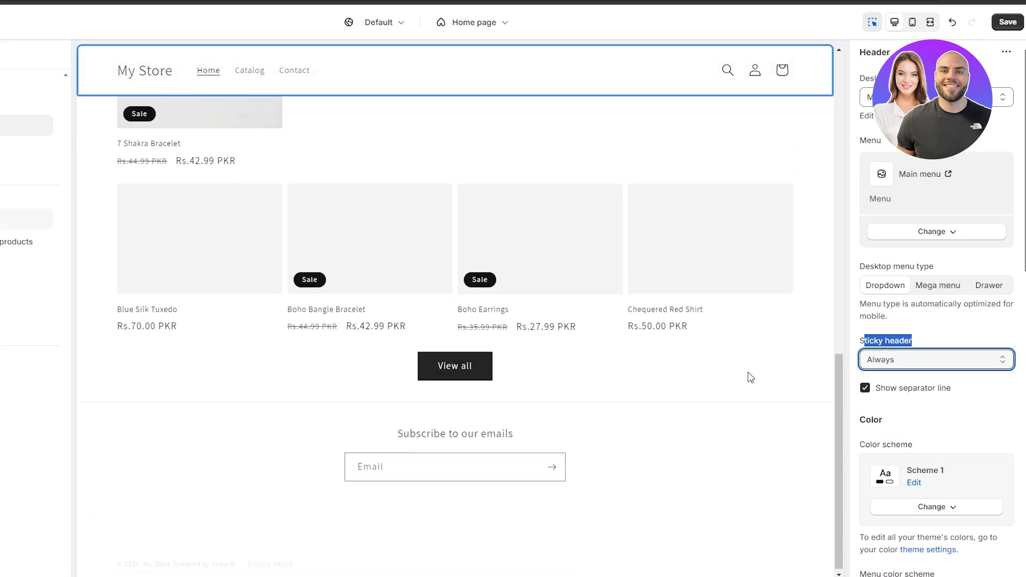
{"action": "scroll", "coordinate": [559, 279], "scroll_direction": "up", "scroll_amount": 15}
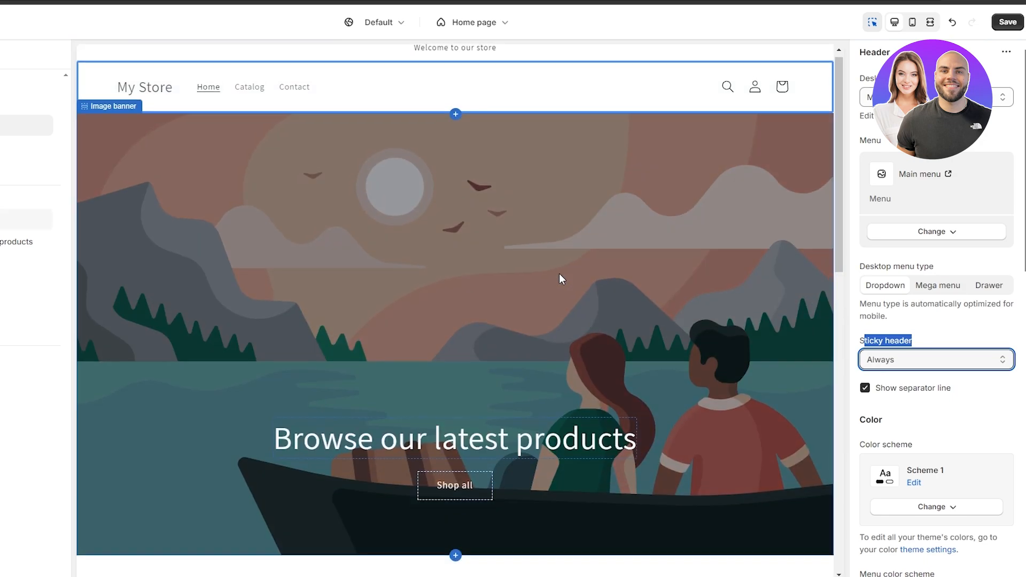
{"action": "scroll", "coordinate": [559, 279], "scroll_direction": "down", "scroll_amount": 5}
- Try the sticky header option "Always, reduce logo size" and check how the header behaves in the preview
{"action": "left_click", "coordinate": [935, 359]}
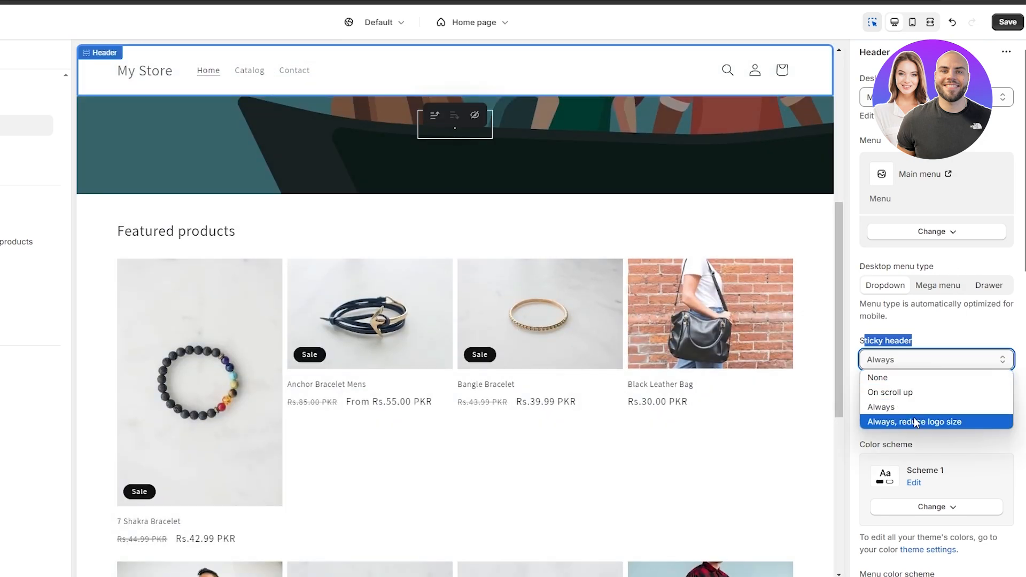
{"action": "left_click", "coordinate": [894, 427]}
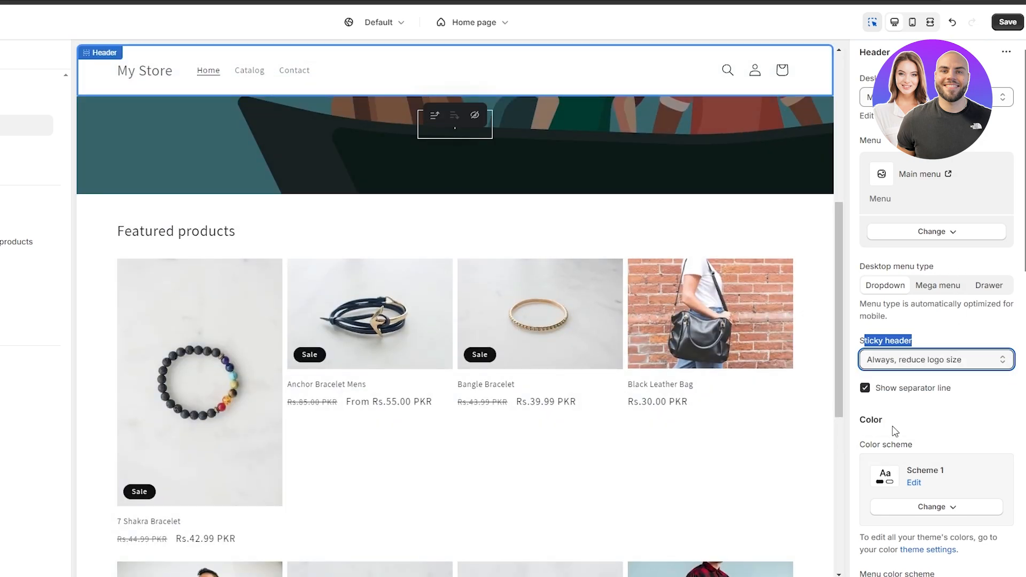
{"action": "scroll", "coordinate": [492, 161], "scroll_direction": "up", "scroll_amount": 3}
{"action": "scroll", "coordinate": [492, 174], "scroll_direction": "up", "scroll_amount": 4}
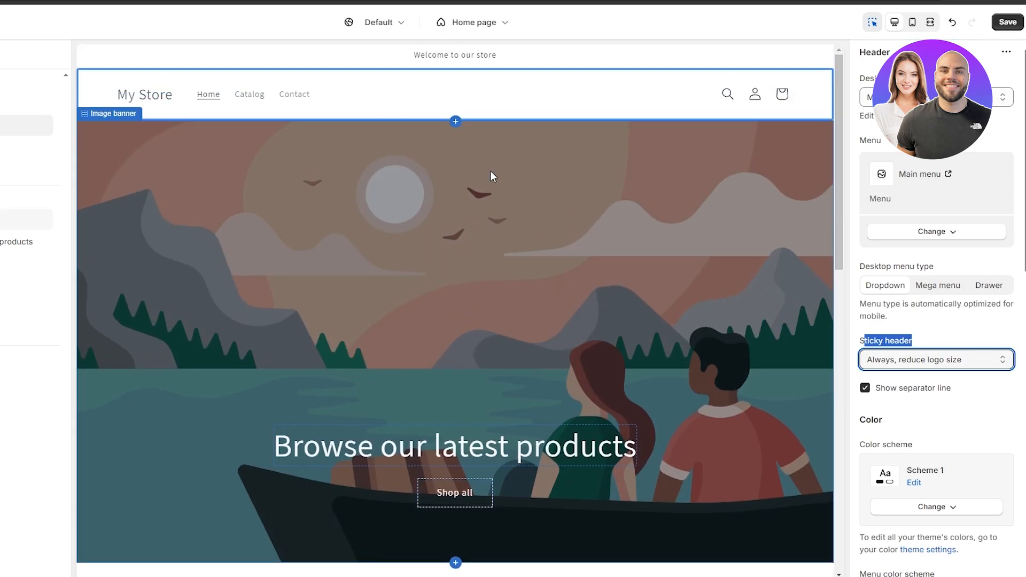
{"action": "scroll", "coordinate": [490, 175], "scroll_direction": "down", "scroll_amount": 10}
{"action": "scroll", "coordinate": [375, 134], "scroll_direction": "up", "scroll_amount": 6}
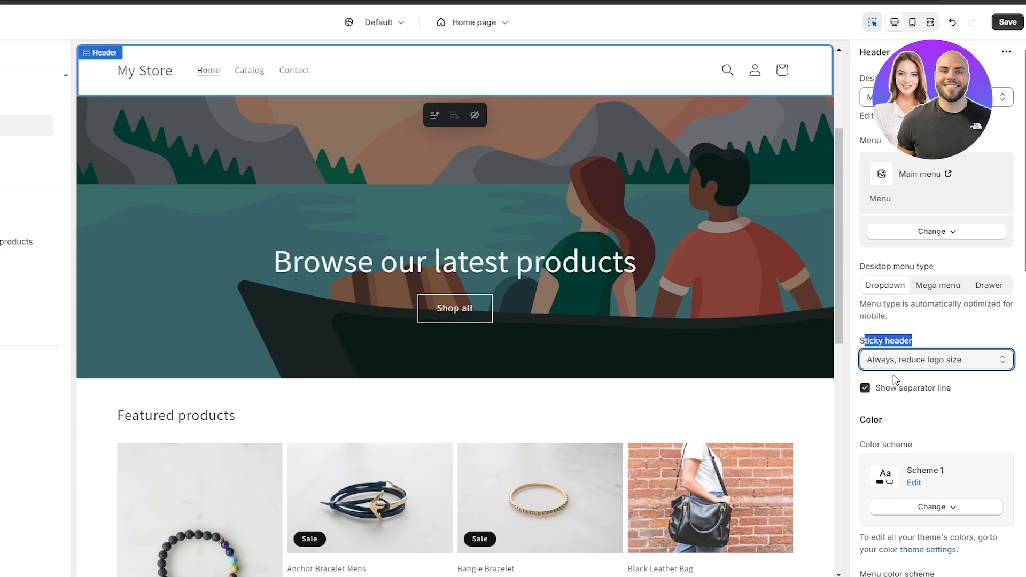
- Change the sticky header option to "On scroll up" and test it in both scroll directions in the preview
{"action": "left_click", "coordinate": [946, 364]}
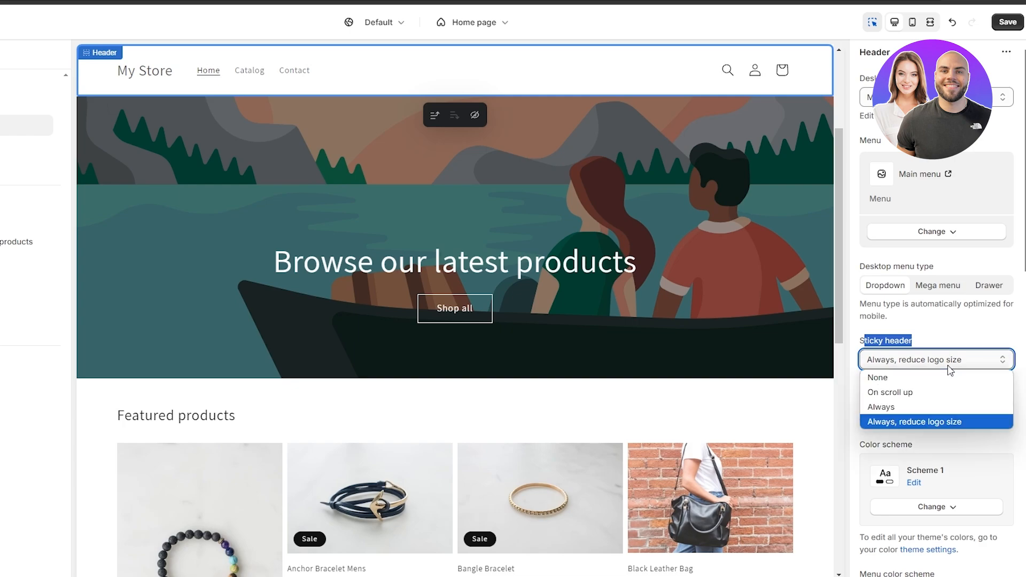
{"action": "left_click", "coordinate": [938, 393]}
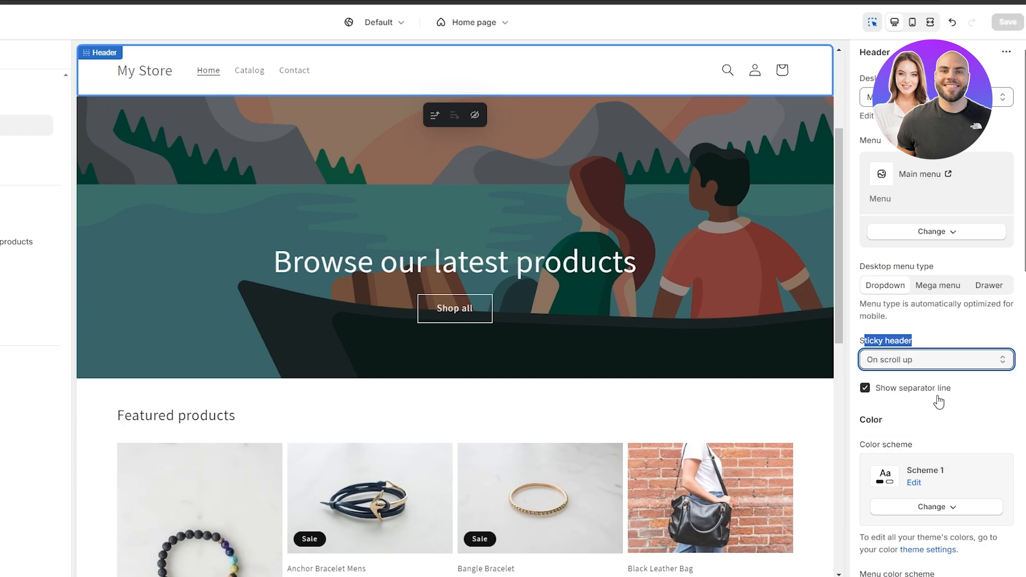
{"action": "scroll", "coordinate": [648, 191], "scroll_direction": "down", "scroll_amount": 5}
{"action": "scroll", "coordinate": [648, 191], "scroll_direction": "down", "scroll_amount": 6}
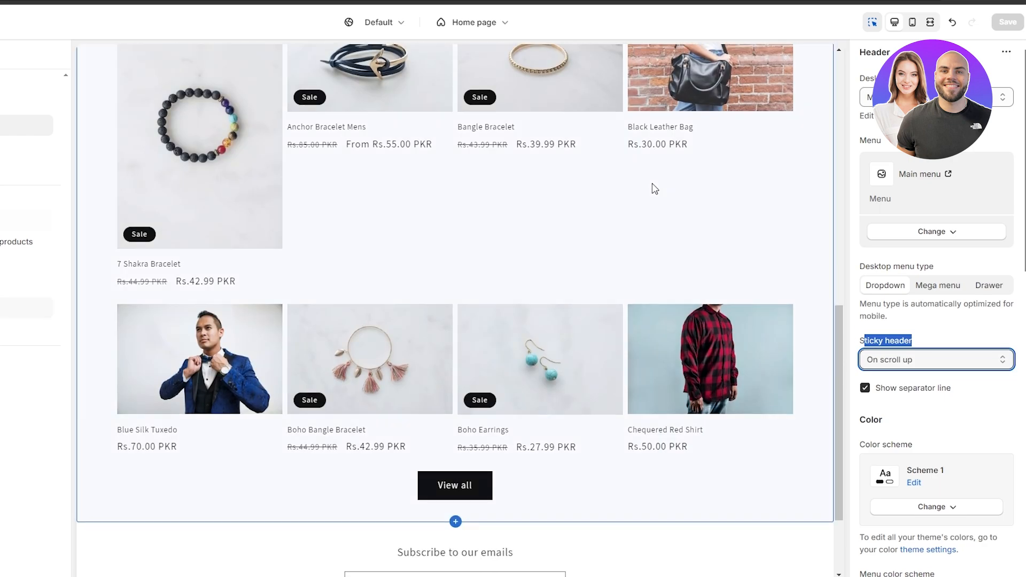
{"action": "scroll", "coordinate": [663, 191], "scroll_direction": "up", "scroll_amount": 1}
{"action": "scroll", "coordinate": [671, 195], "scroll_direction": "down", "scroll_amount": 1}
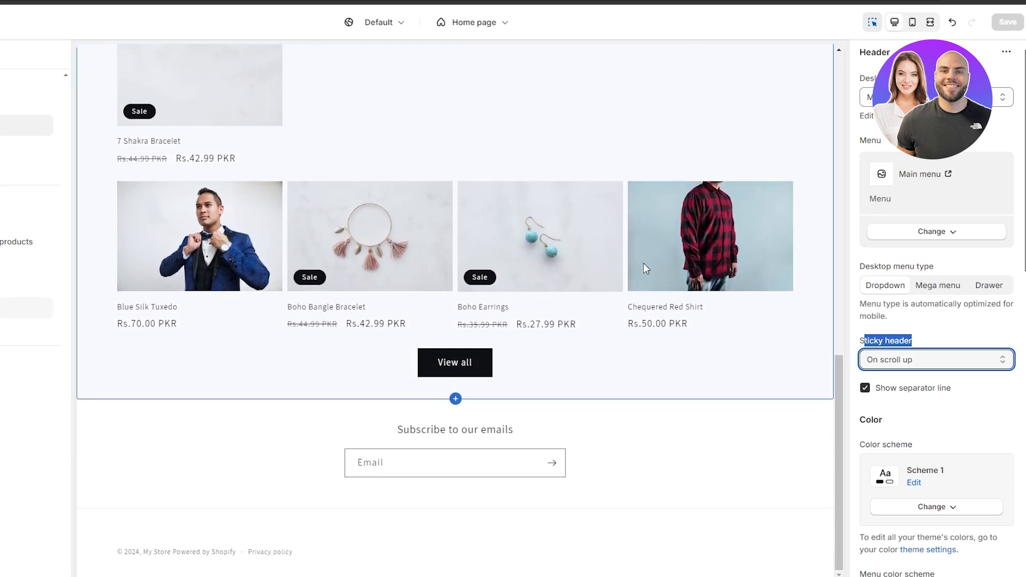
{"action": "scroll", "coordinate": [644, 263], "scroll_direction": "up", "scroll_amount": 1}
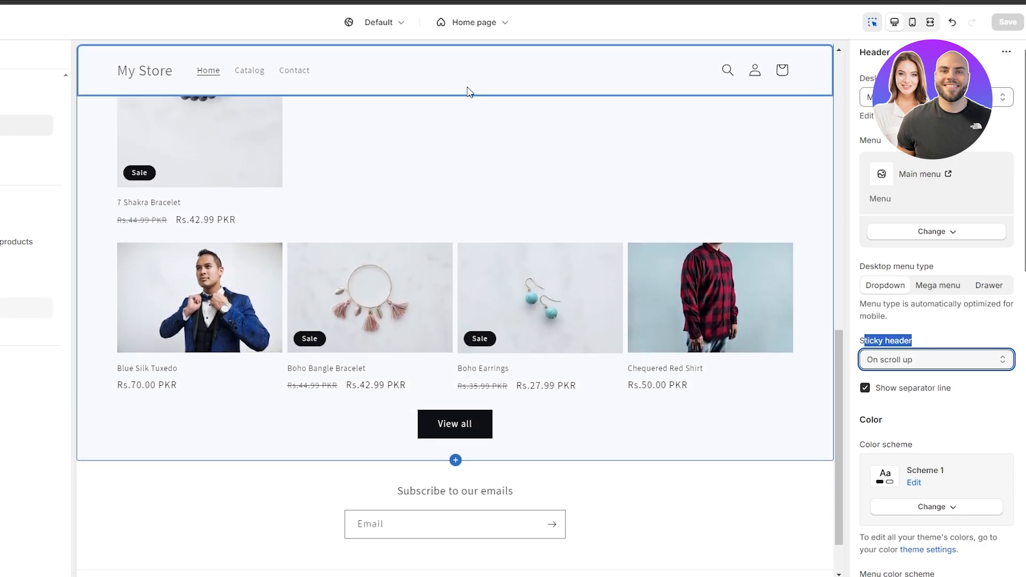
- Switch the sticky header option to Always and finally to "Always, reduce logo size"
{"action": "left_click", "coordinate": [922, 361]}
{"action": "left_click", "coordinate": [921, 407]}
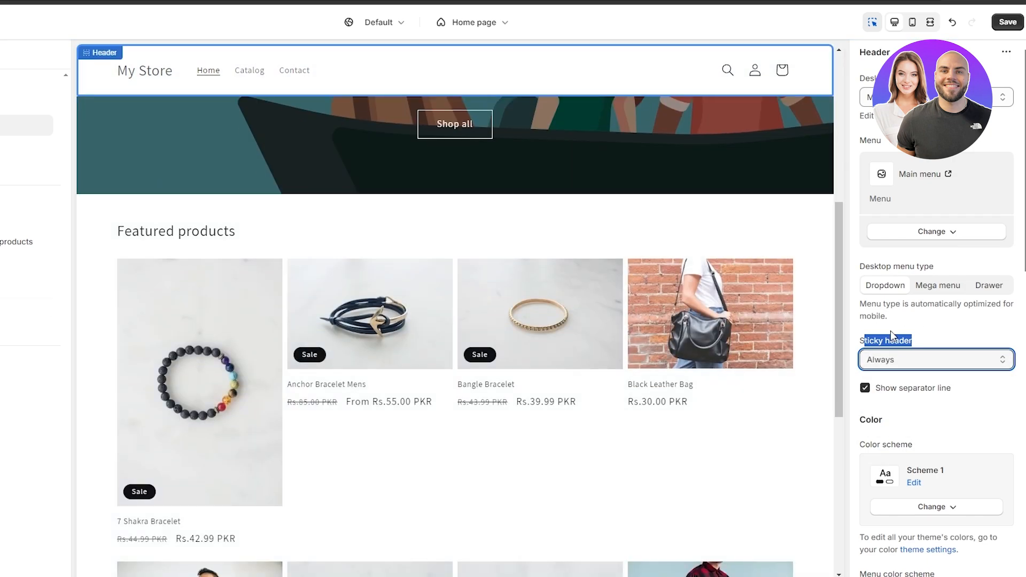
{"action": "left_click", "coordinate": [928, 361]}
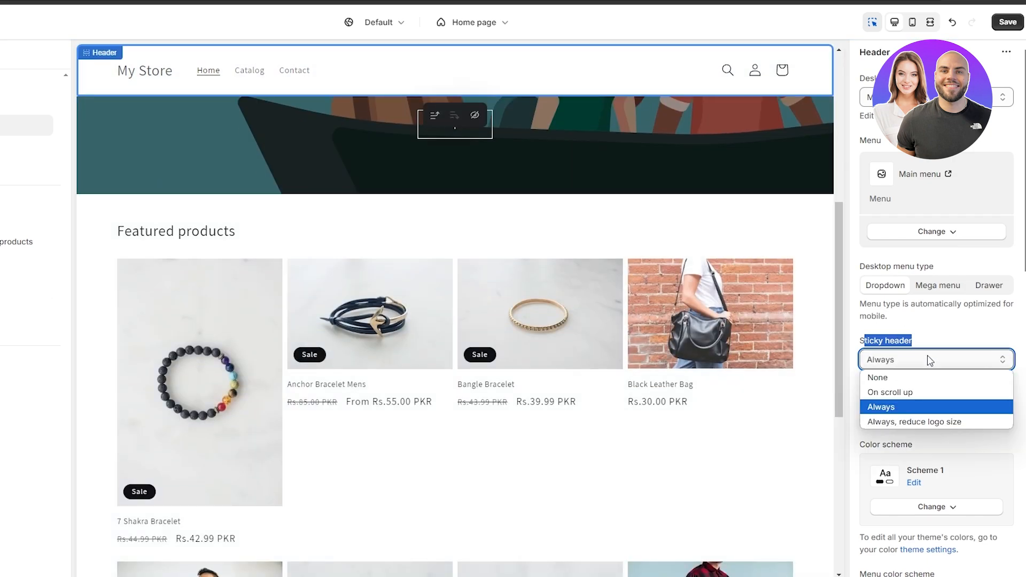
{"action": "left_click", "coordinate": [896, 421]}
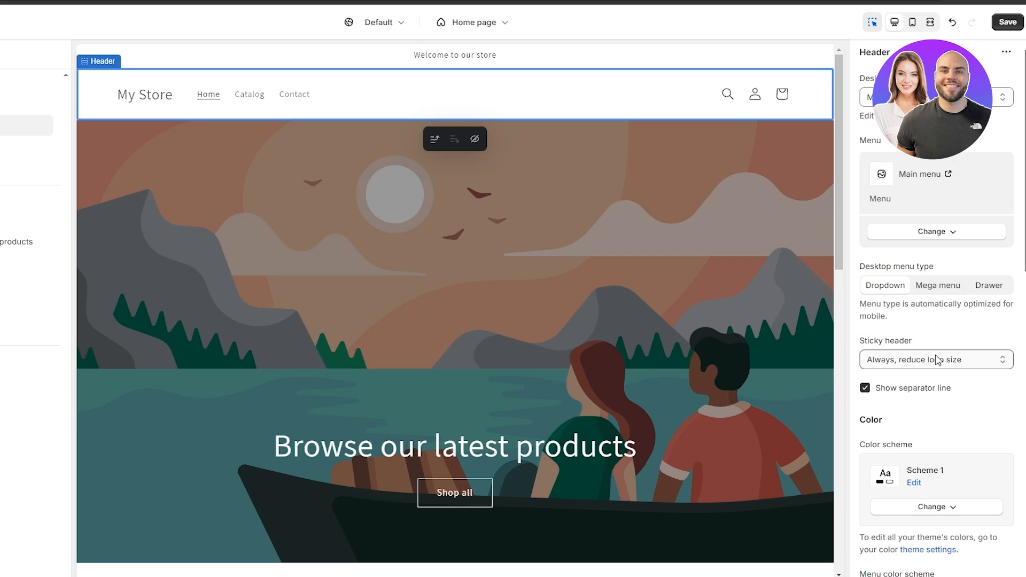
- Switch the header's desktop menu type through Mega menu to Drawer and open the drawer menu in the preview
{"action": "left_click_drag", "start_coordinate": [863, 266], "coordinate": [951, 274]}
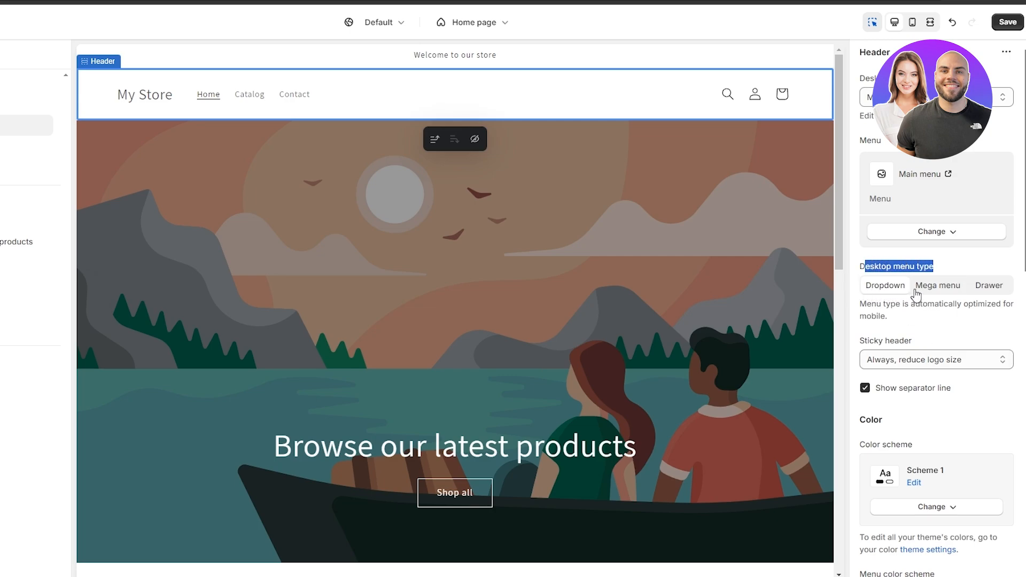
{"action": "left_click", "coordinate": [944, 289]}
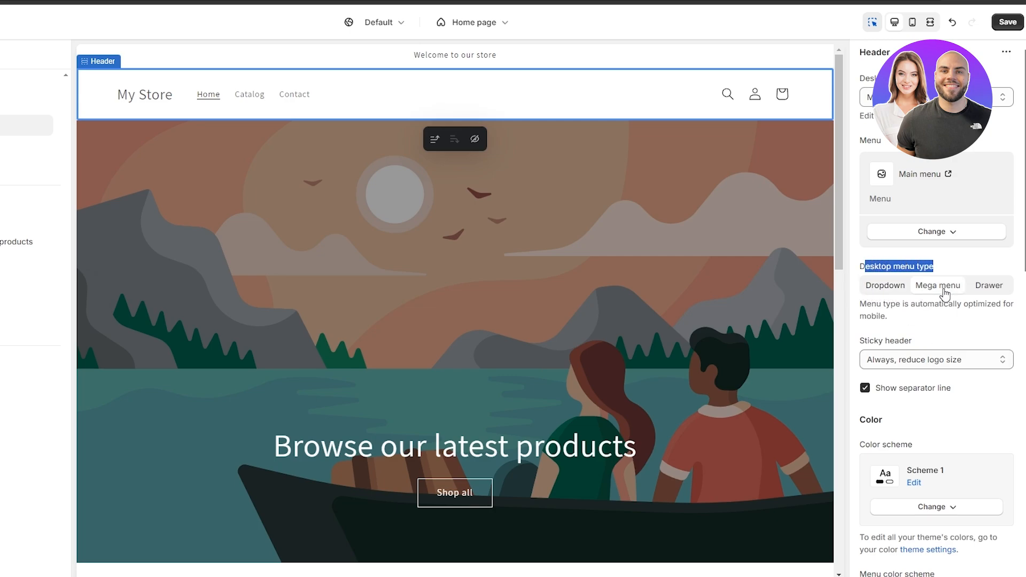
{"action": "left_click", "coordinate": [989, 285]}
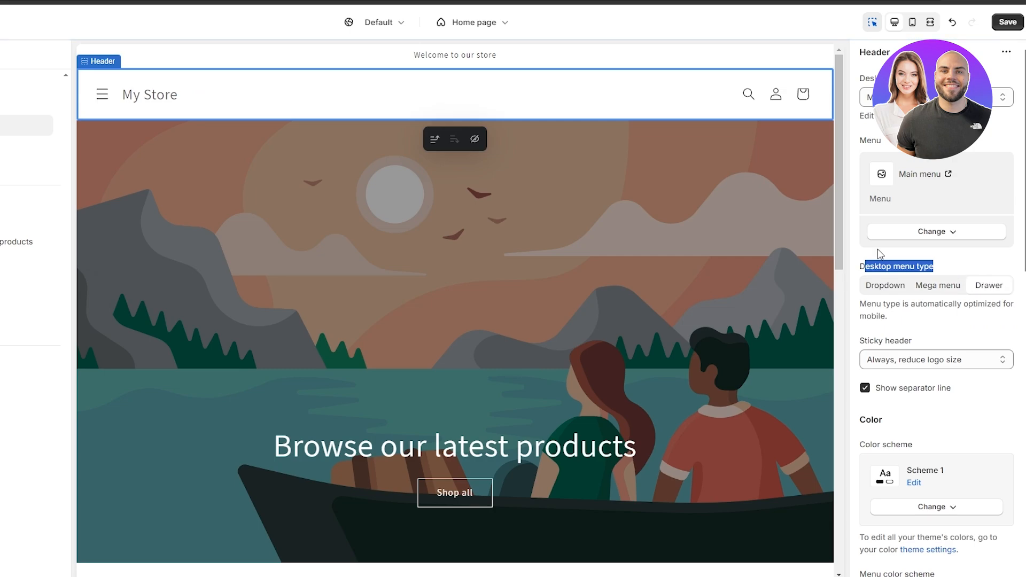
{"action": "left_click", "coordinate": [99, 105]}
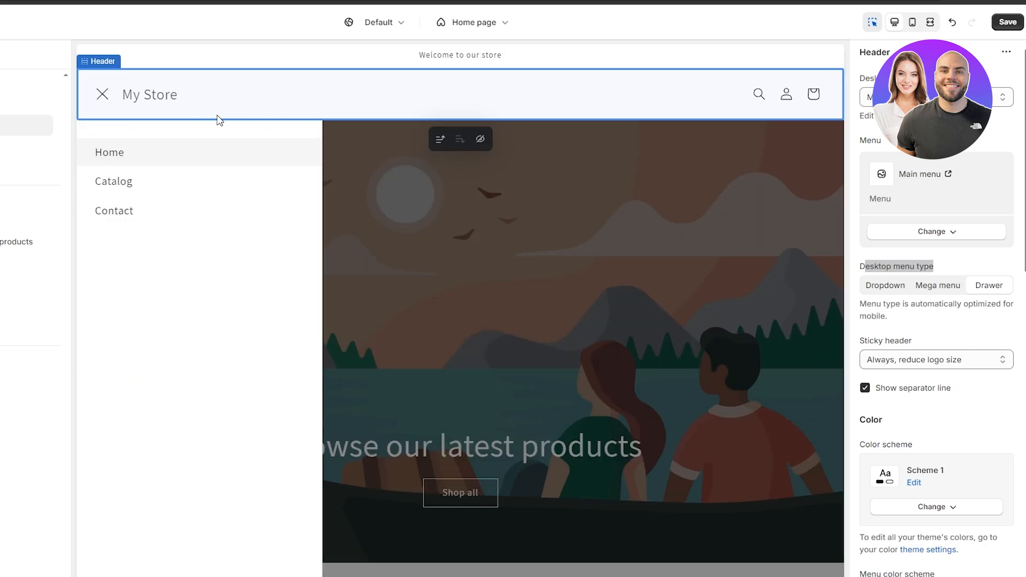
- Close the drawer menu in the preview and set the header's desktop menu type to Dropdown
{"action": "left_click", "coordinate": [102, 94]}
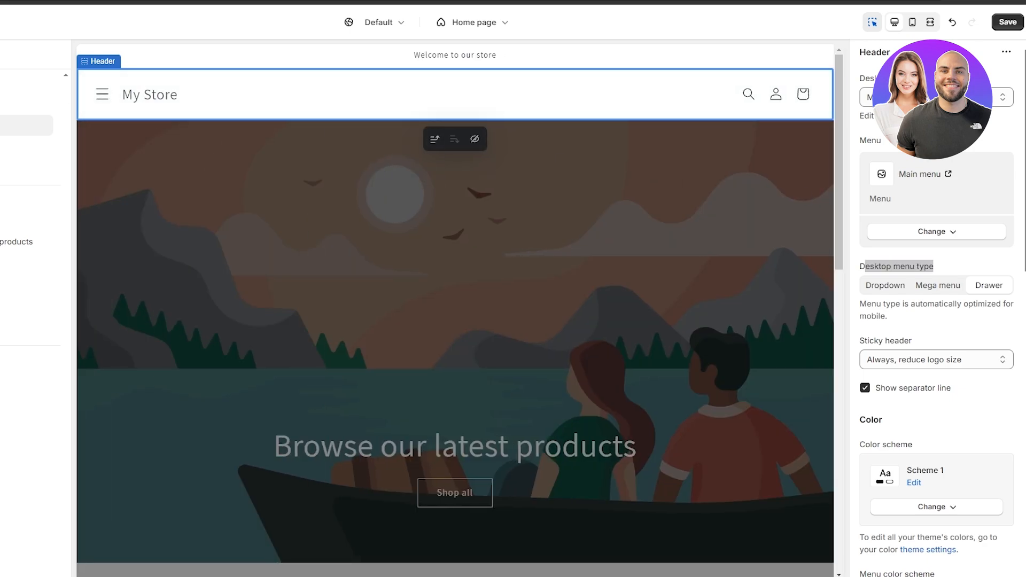
{"action": "left_click", "coordinate": [890, 287]}
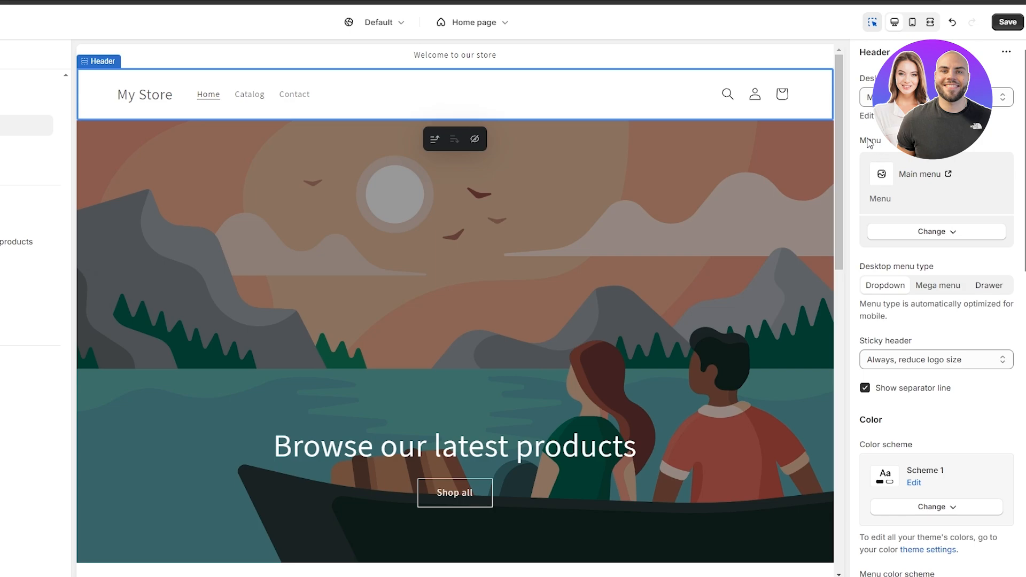
{"action": "left_click_drag", "start_coordinate": [868, 142], "coordinate": [882, 141]}
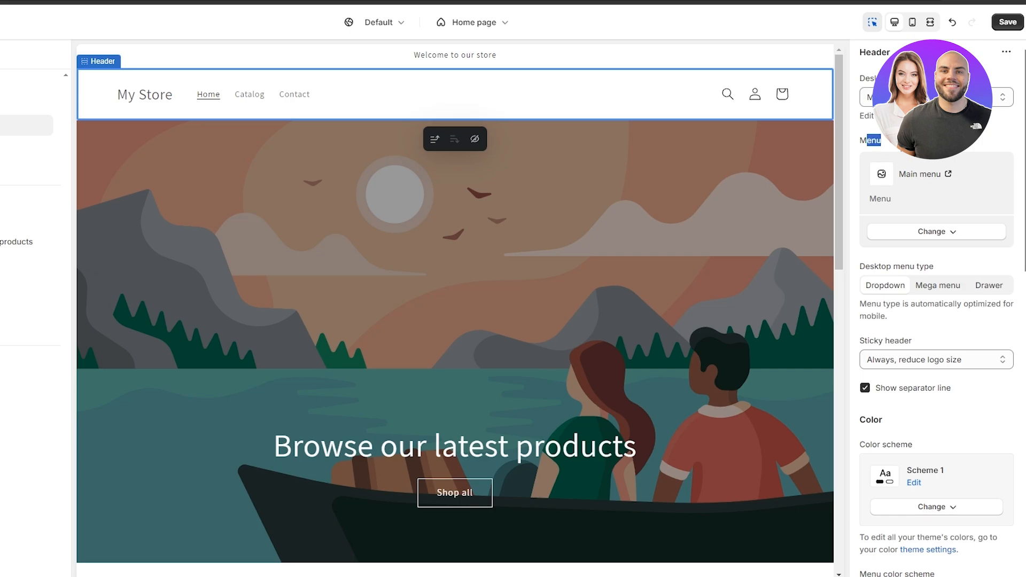
- Go from changing the header's menu to the store's Navigation page, leaving the new menu unmade, and open Main menu for editing
{"action": "left_click", "coordinate": [923, 241]}
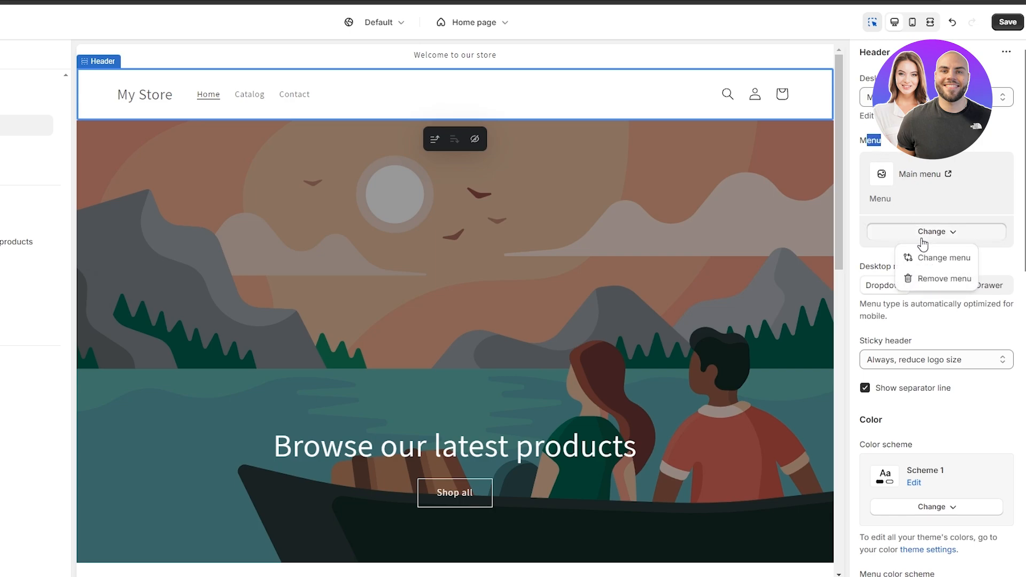
{"action": "left_click", "coordinate": [944, 258]}
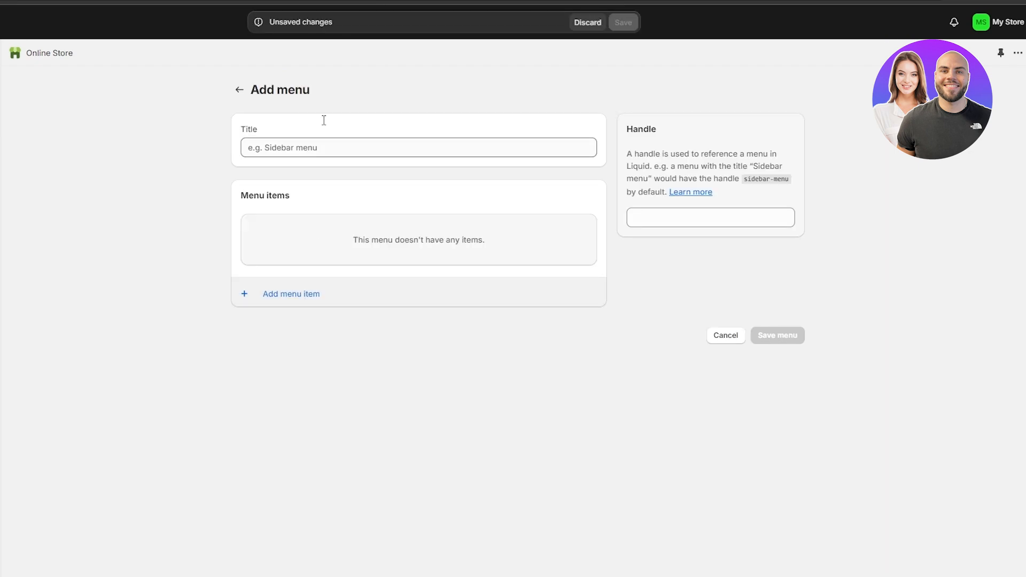
{"action": "left_click", "coordinate": [239, 90]}
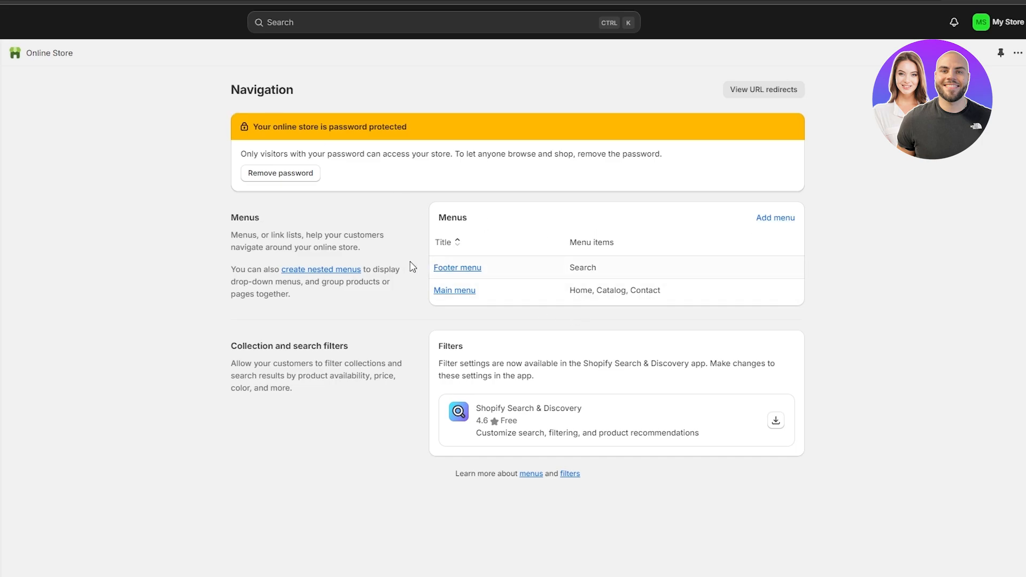
{"action": "left_click", "coordinate": [462, 290]}
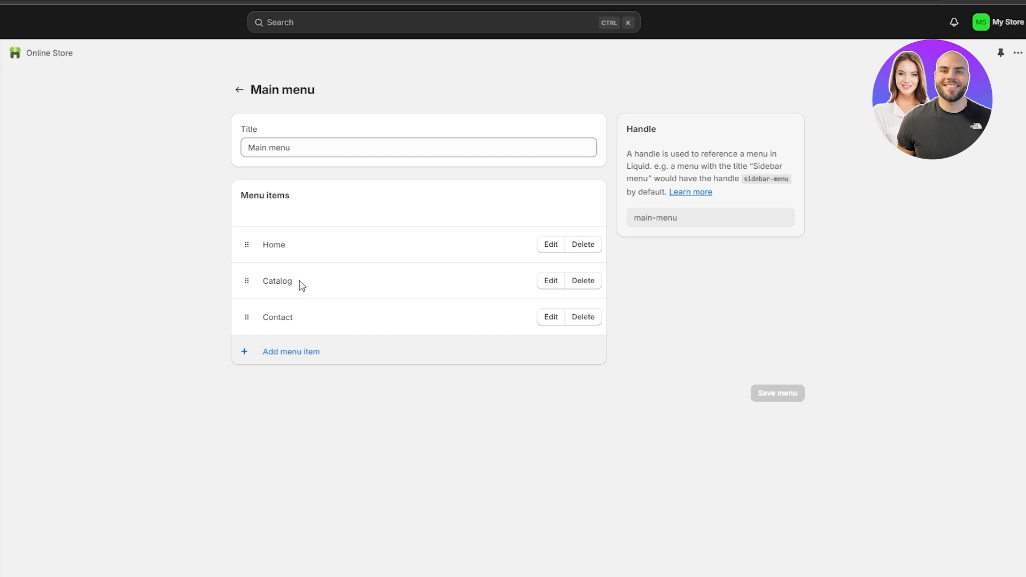
- Rename the main menu's Catalog item to "Catagories" and browse the collections available for its link
{"action": "left_click", "coordinate": [551, 281]}
{"action": "left_click_drag", "start_coordinate": [850, 106], "coordinate": [797, 107]}
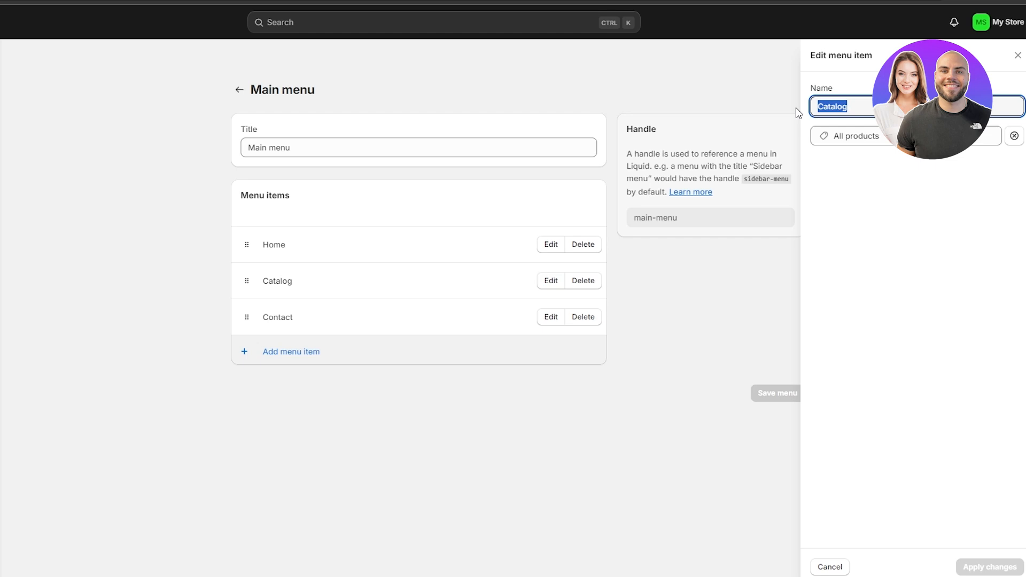
{"action": "type", "text": "Catagories"}
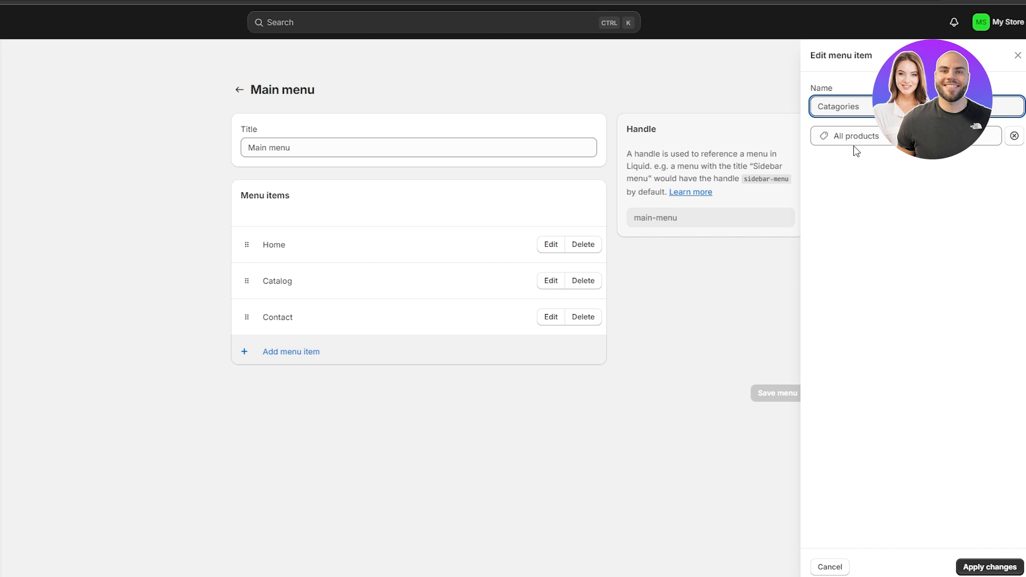
{"action": "left_click", "coordinate": [864, 155]}
{"action": "left_click", "coordinate": [878, 135]}
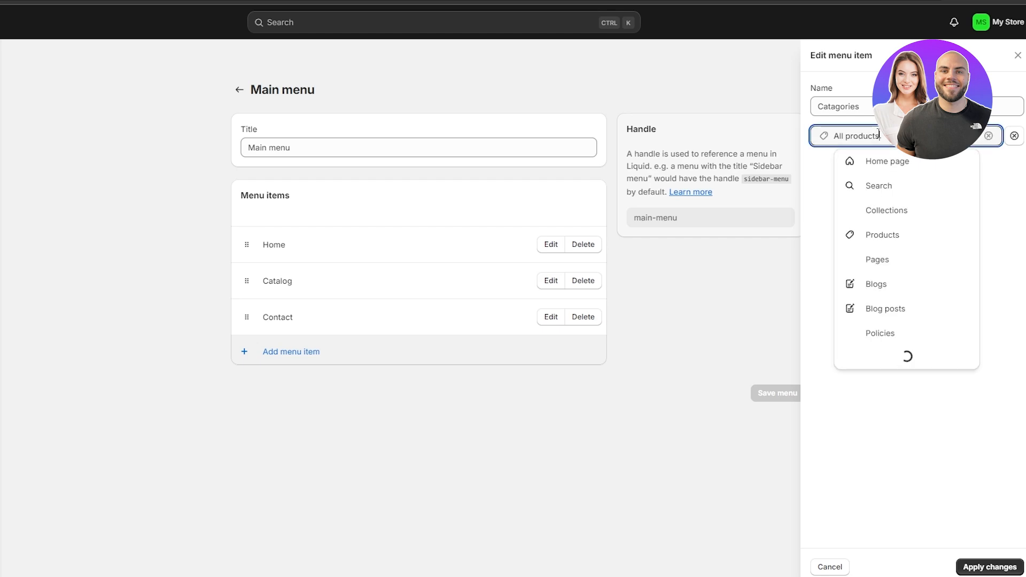
{"action": "left_click", "coordinate": [898, 219]}
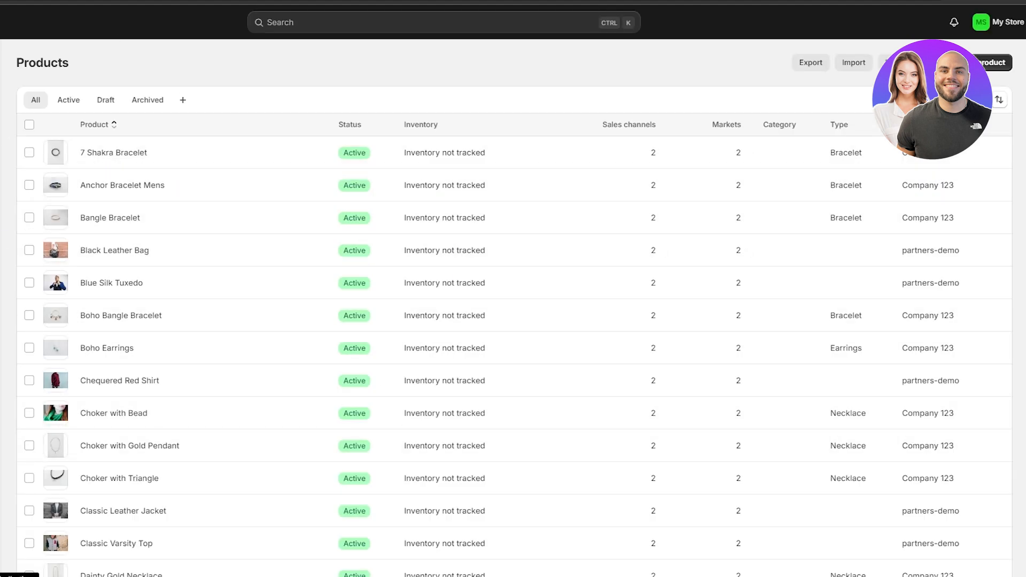
- Start a new product collection from the Collections page and title it "Men"
{"action": "left_click", "coordinate": [1, 107]}
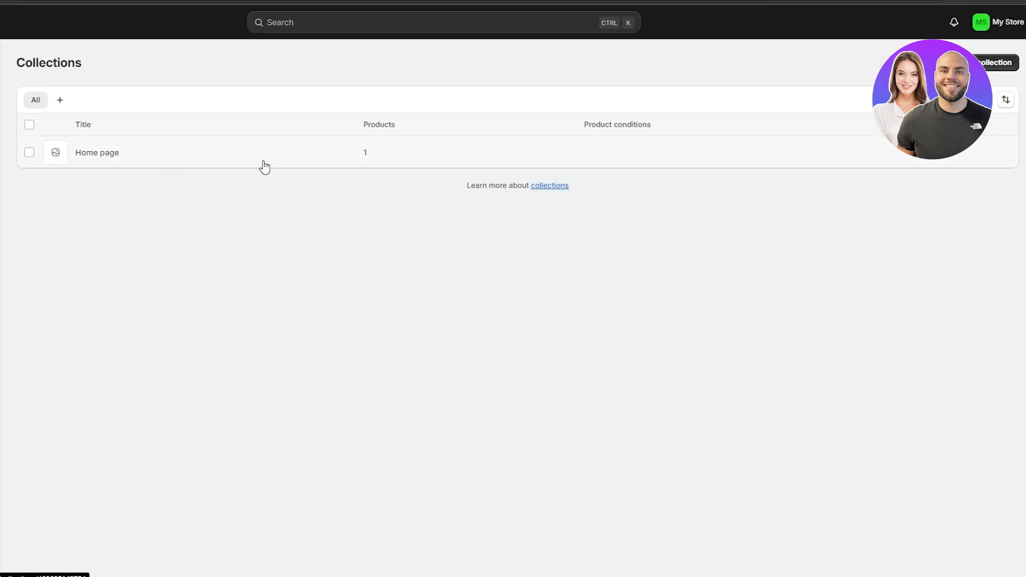
{"action": "left_click", "coordinate": [859, 147]}
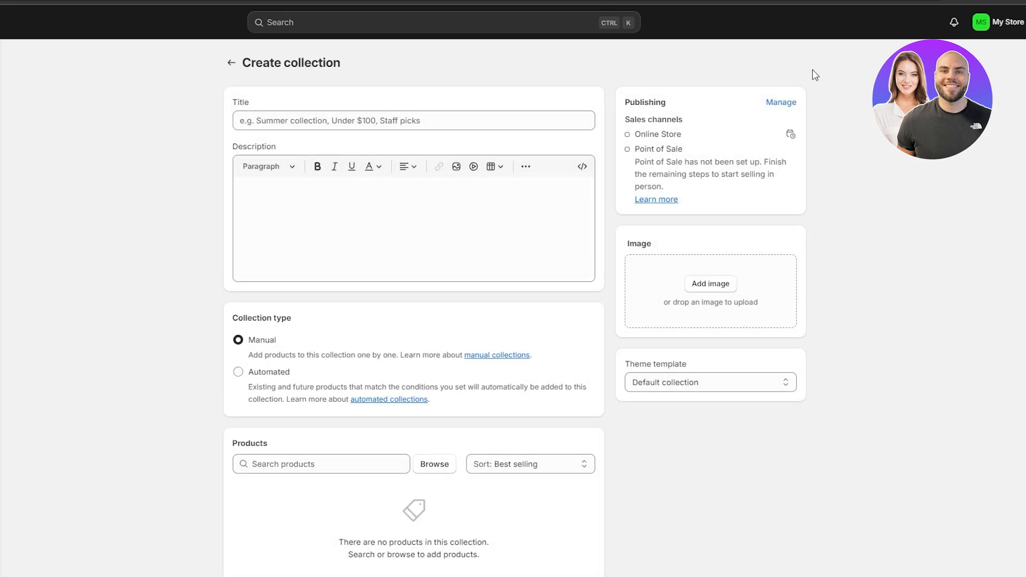
{"action": "left_click", "coordinate": [275, 115]}
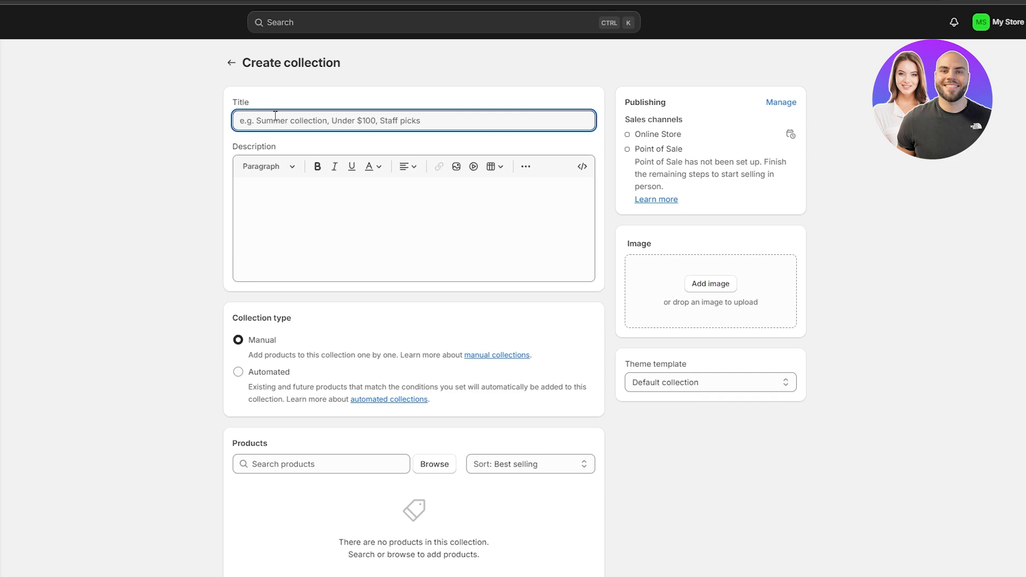
{"action": "type", "text": "Men"}
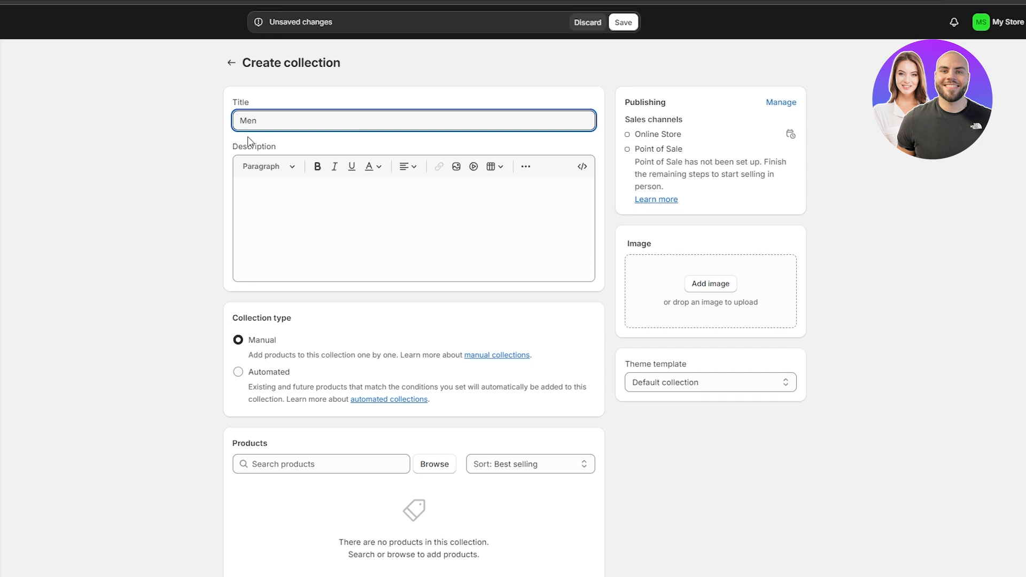
{"action": "left_click", "coordinate": [230, 143]}
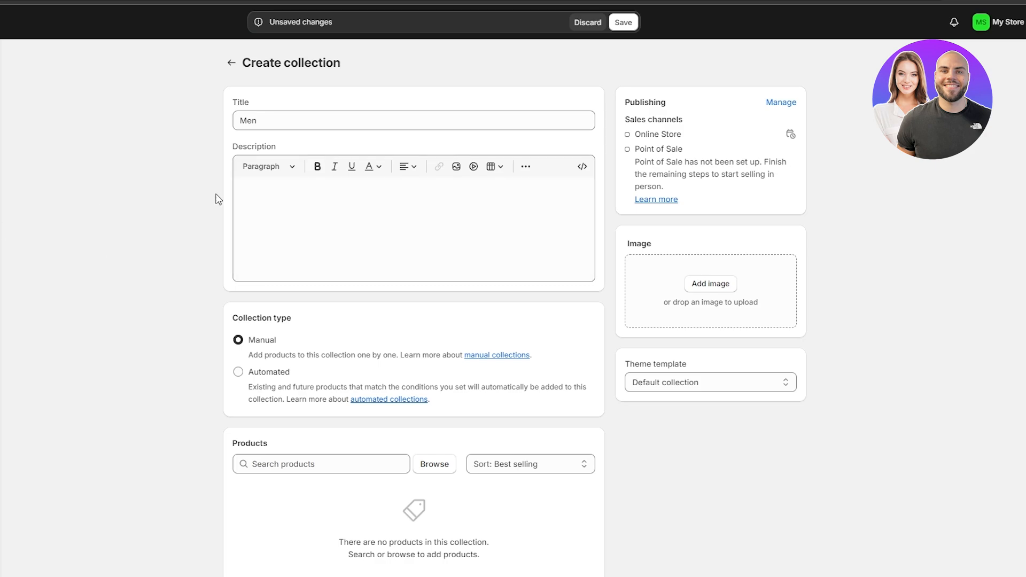
- Browse products for the manual Men collection and select Blue Silk Tuxedo and Chequered Red Shirt
{"action": "scroll", "coordinate": [79, 198], "scroll_direction": "down", "scroll_amount": 2}
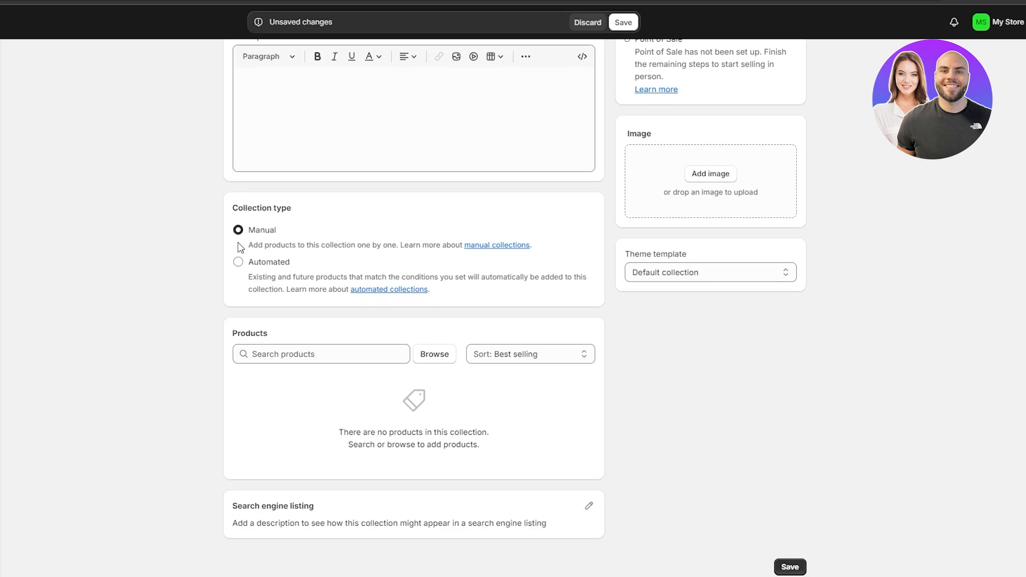
{"action": "left_click_drag", "start_coordinate": [255, 232], "coordinate": [265, 234]}
{"action": "left_click", "coordinate": [208, 318]}
{"action": "left_click", "coordinate": [306, 362]}
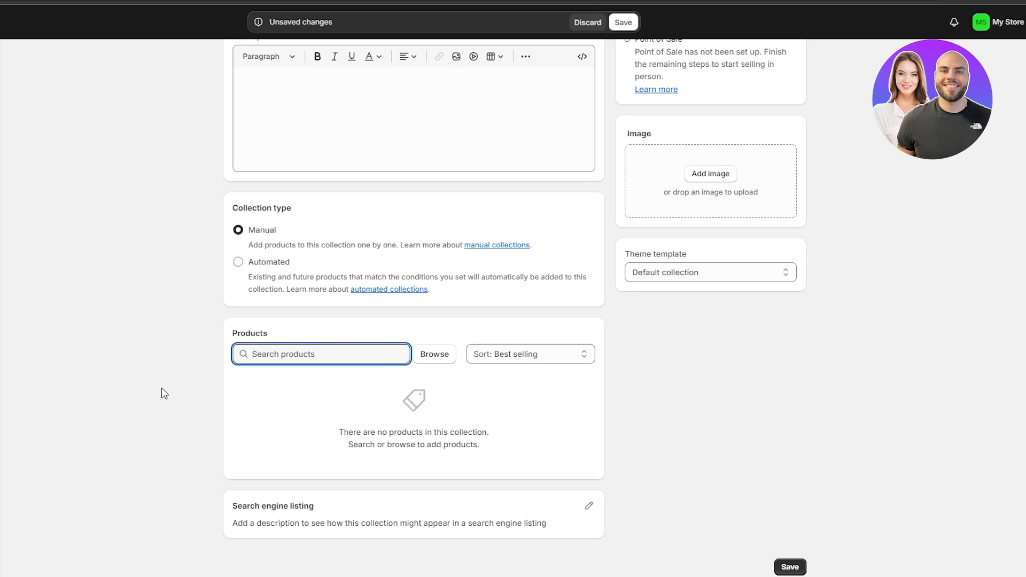
{"action": "left_click", "coordinate": [437, 356]}
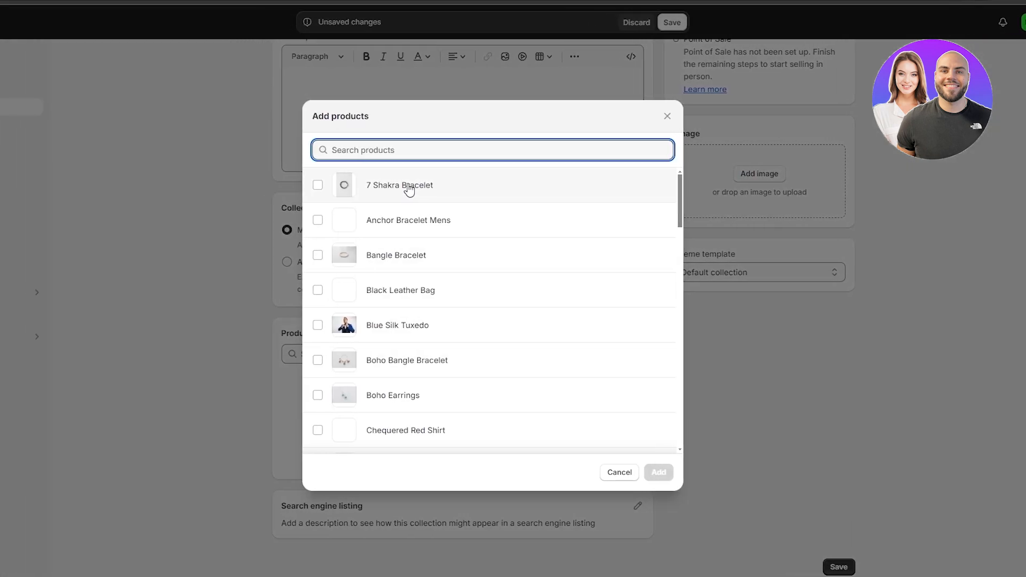
{"action": "scroll", "coordinate": [394, 323], "scroll_direction": "down", "scroll_amount": 1}
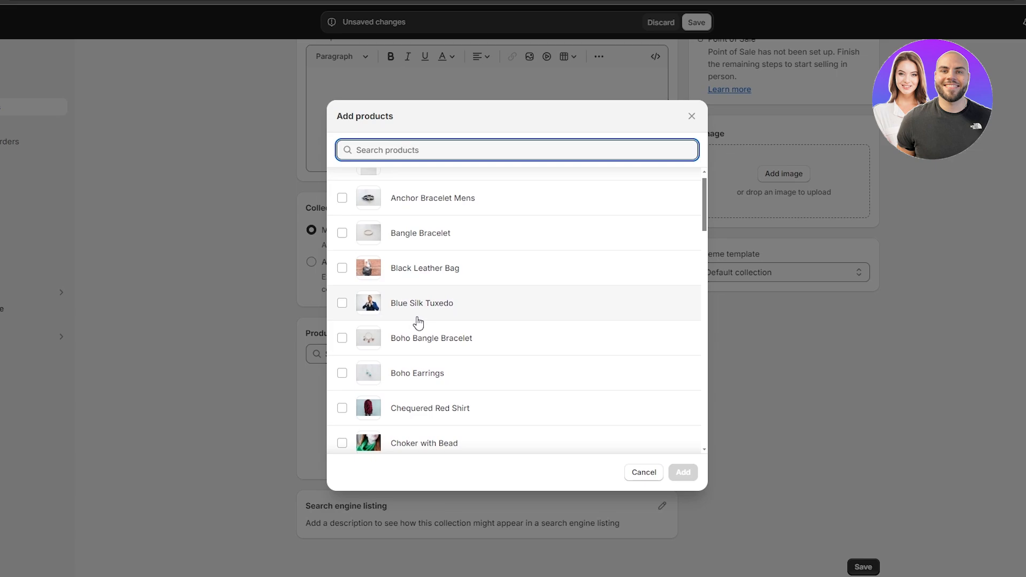
{"action": "scroll", "coordinate": [419, 322], "scroll_direction": "down", "scroll_amount": 1}
{"action": "left_click", "coordinate": [400, 276]}
{"action": "scroll", "coordinate": [402, 325], "scroll_direction": "down", "scroll_amount": 3}
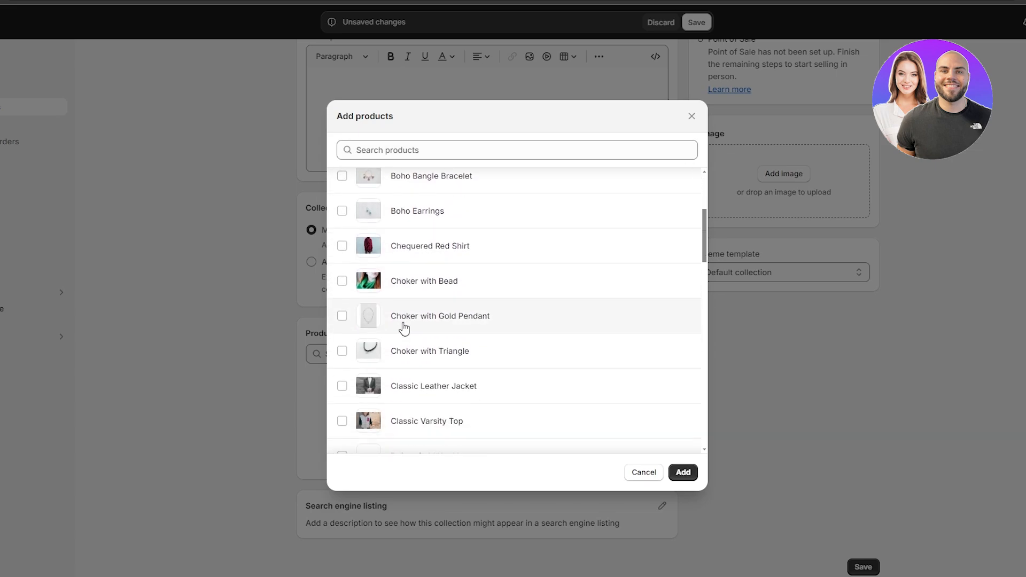
{"action": "left_click", "coordinate": [422, 245]}
- Select LED High Tops, Long Sleeve Cotton Top, Navy Sports Jacket and Ocean Blue Shirt too, add the selected products and save the Men collection
{"action": "scroll", "coordinate": [455, 331], "scroll_direction": "down", "scroll_amount": 5}
{"action": "left_click", "coordinate": [469, 315]}
{"action": "scroll", "coordinate": [470, 316], "scroll_direction": "down", "scroll_amount": 2}
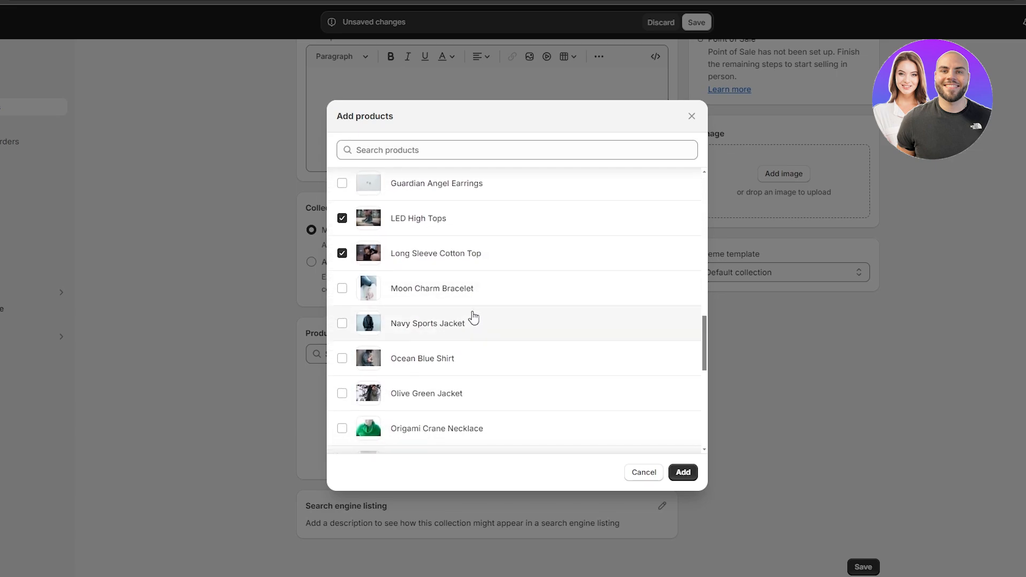
{"action": "left_click", "coordinate": [417, 278]}
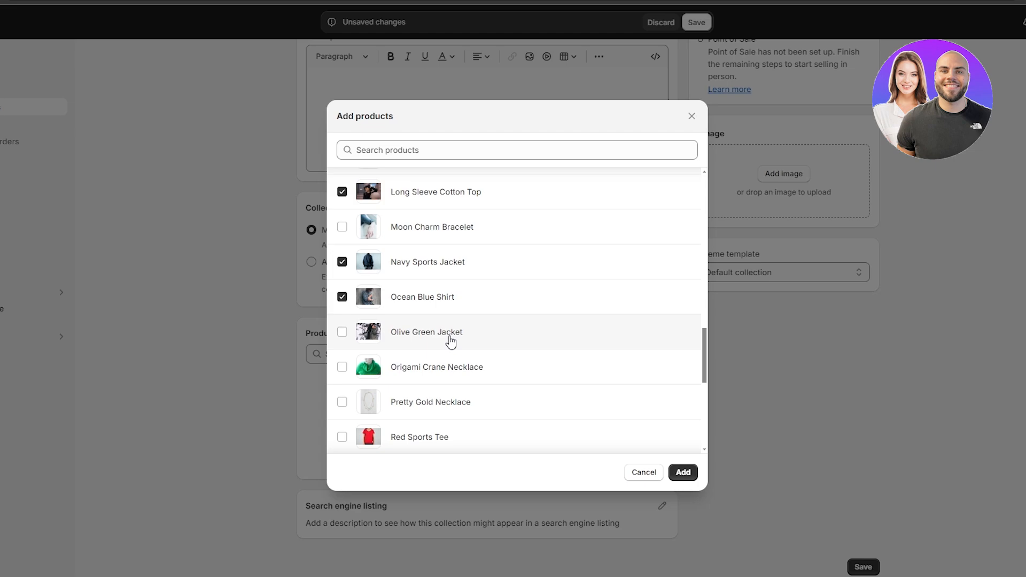
{"action": "left_click", "coordinate": [683, 472]}
{"action": "left_click", "coordinate": [696, 22]}
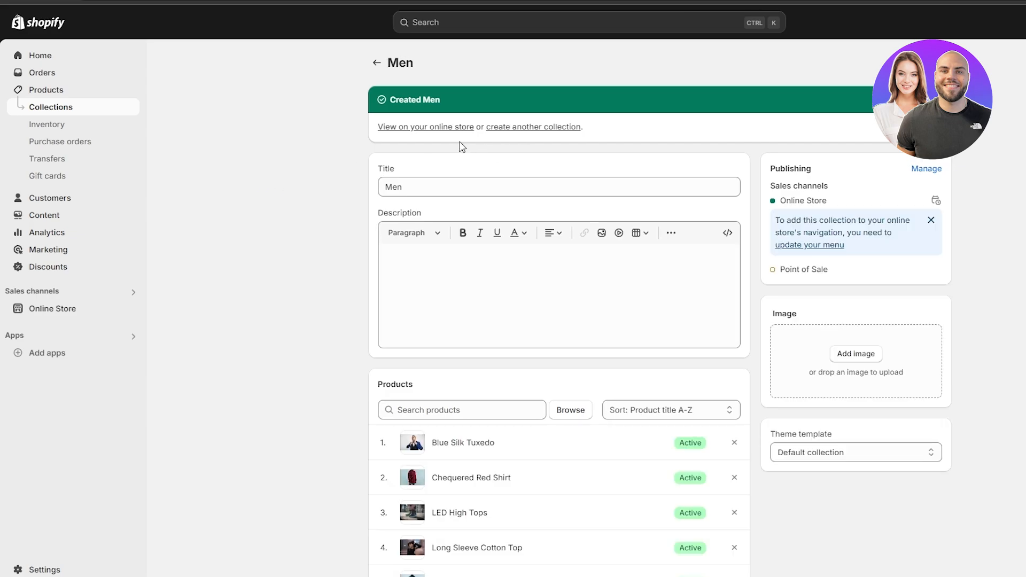
- Create and save a manual collection titled "Women" with products including Classic Varsity Top, Yellow Wool Jumper and Floral White Top
{"action": "left_click", "coordinate": [377, 62]}
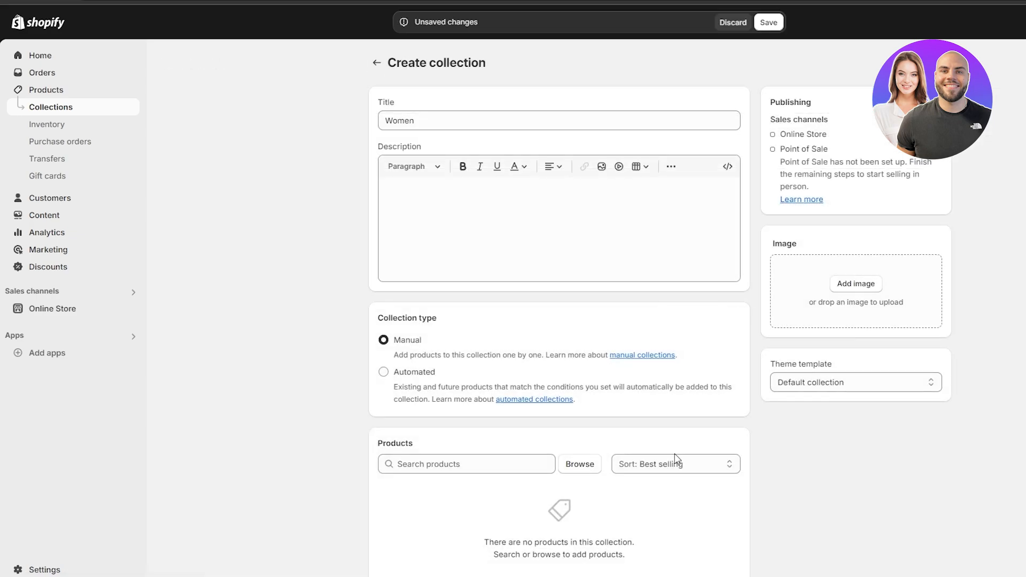
{"action": "left_click", "coordinate": [573, 471]}
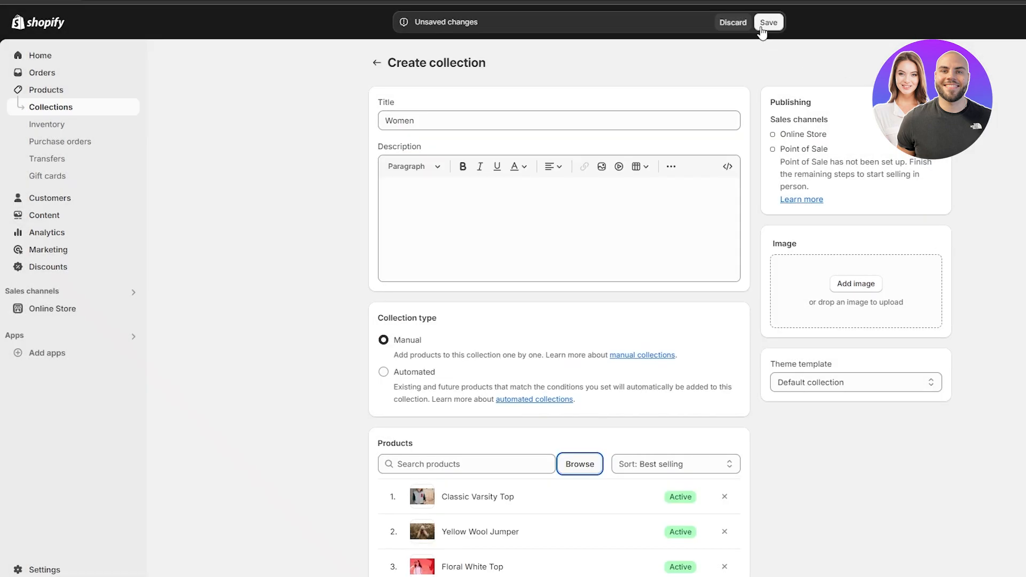
{"action": "left_click", "coordinate": [763, 24]}
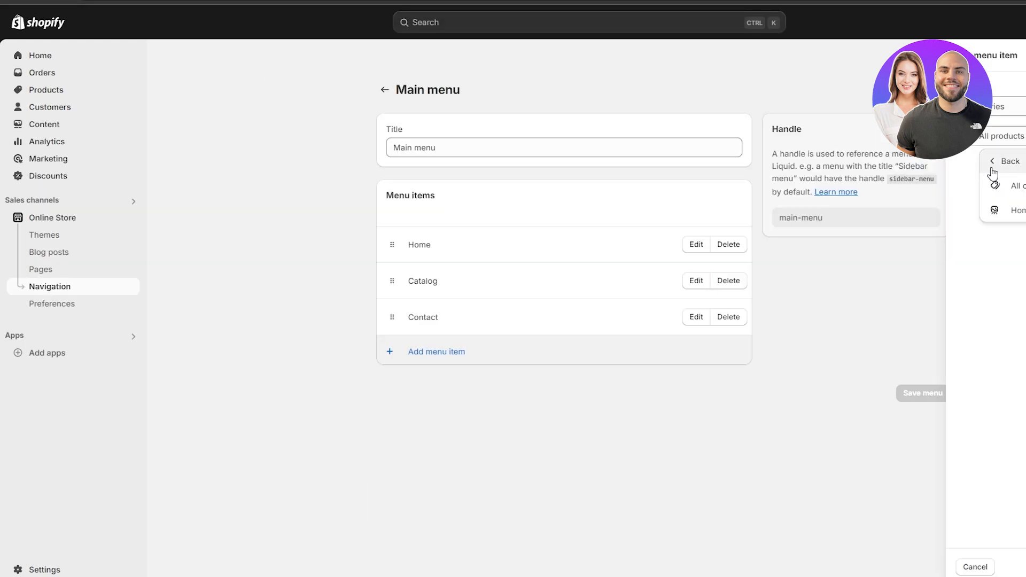
- Reload the link choices of the Catagories menu item and link it to the Men collection
{"action": "left_click", "coordinate": [990, 168]}
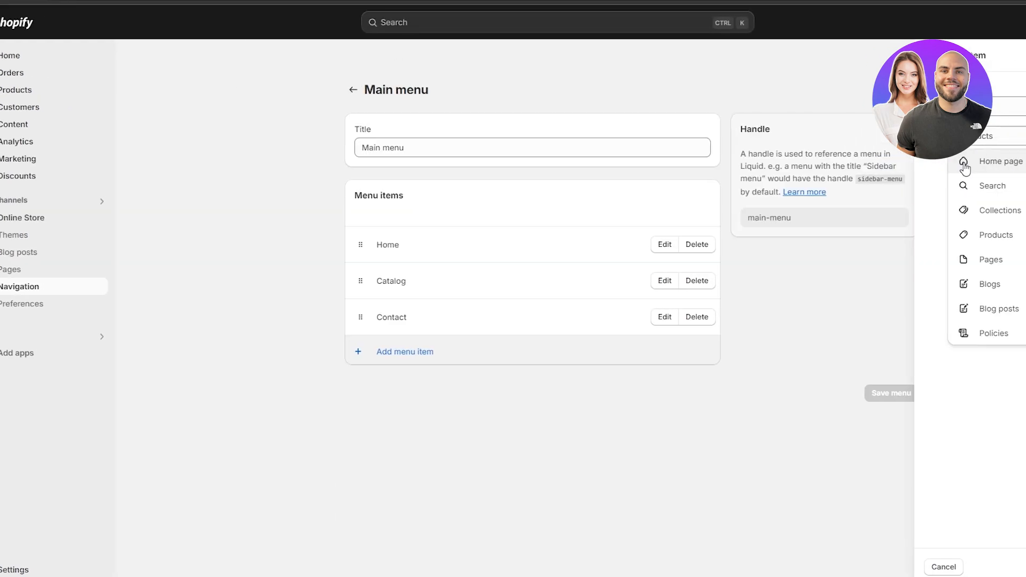
{"action": "left_click", "coordinate": [913, 210]}
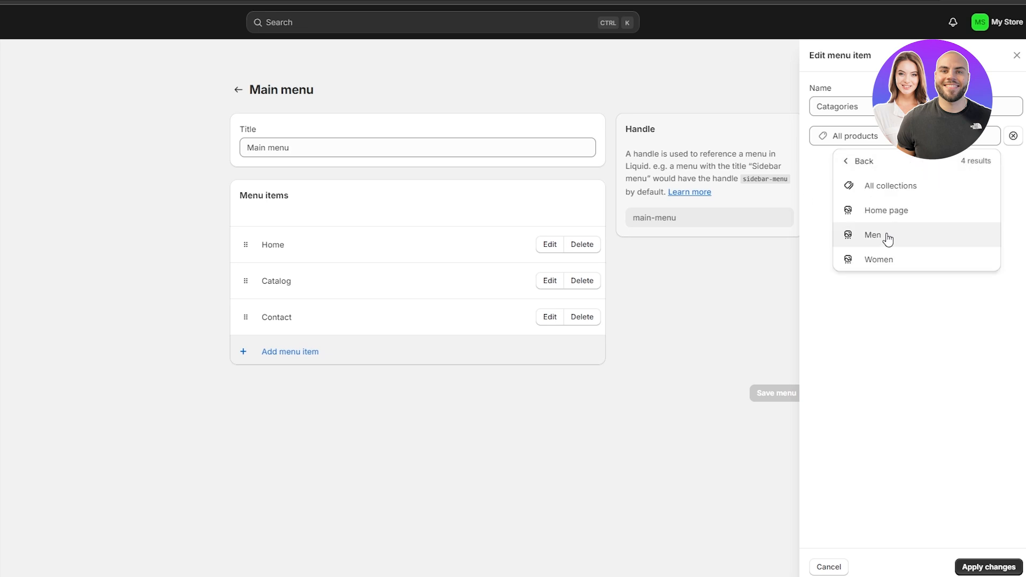
{"action": "left_click", "coordinate": [888, 240]}
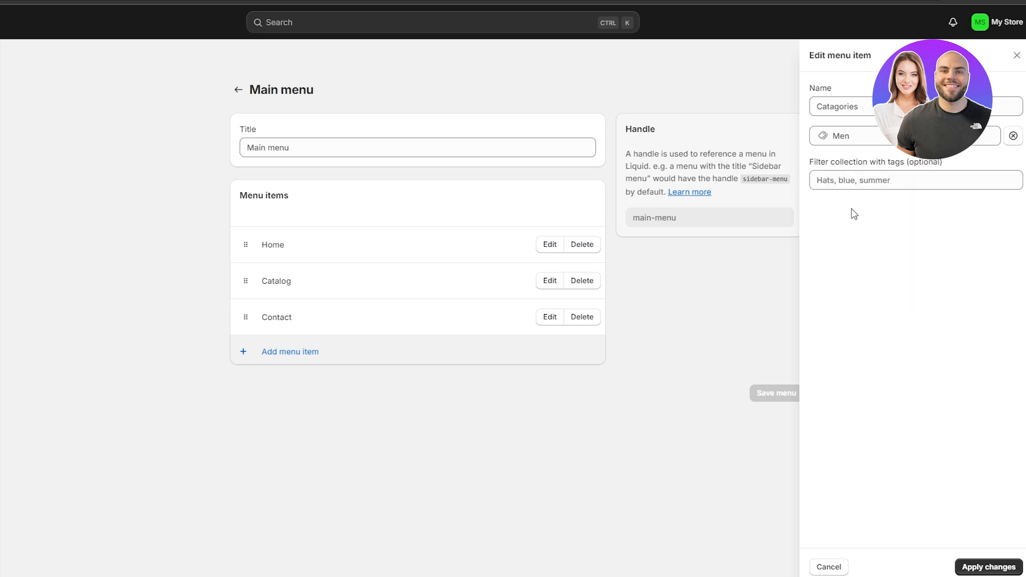
- Link the Catagories menu item to the Women collection and apply the changes to the item
{"action": "left_click", "coordinate": [855, 136]}
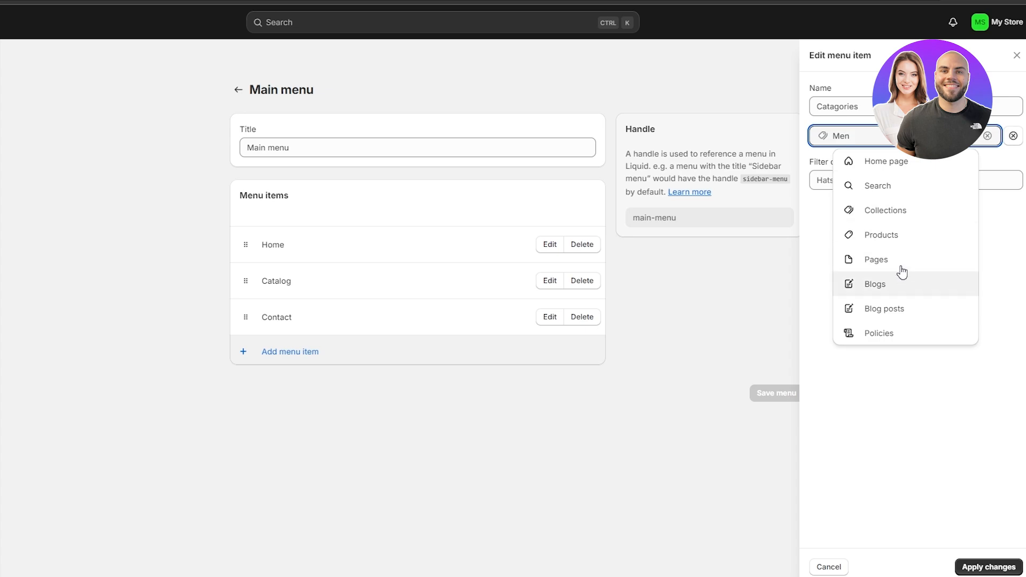
{"action": "left_click", "coordinate": [910, 218]}
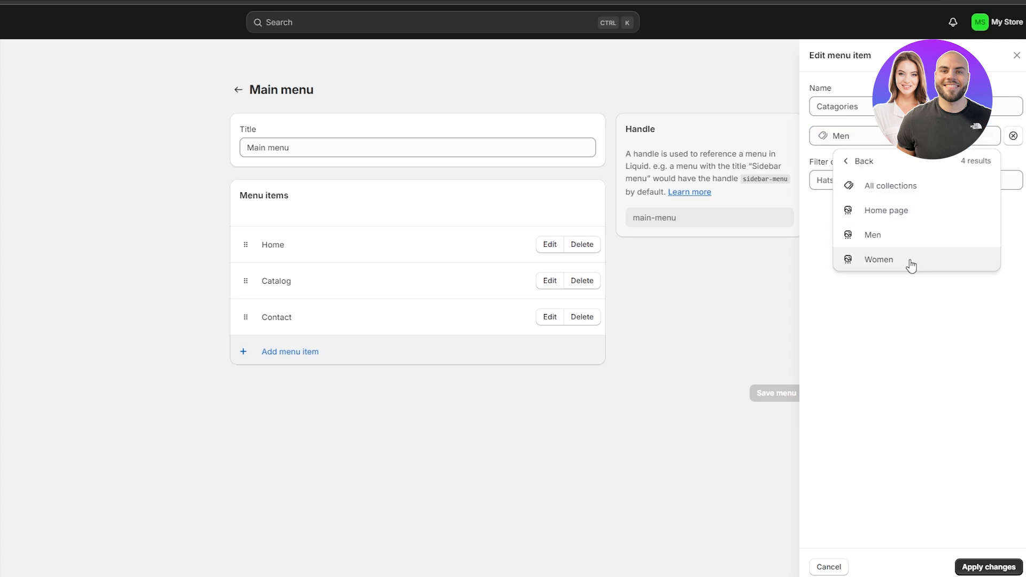
{"action": "left_click", "coordinate": [910, 260]}
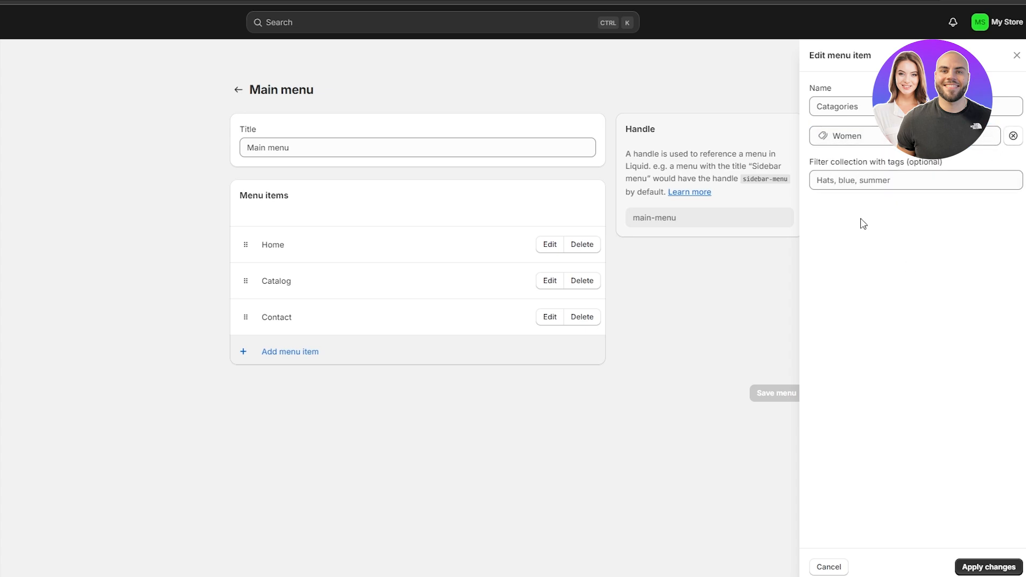
{"action": "left_click", "coordinate": [965, 566]}
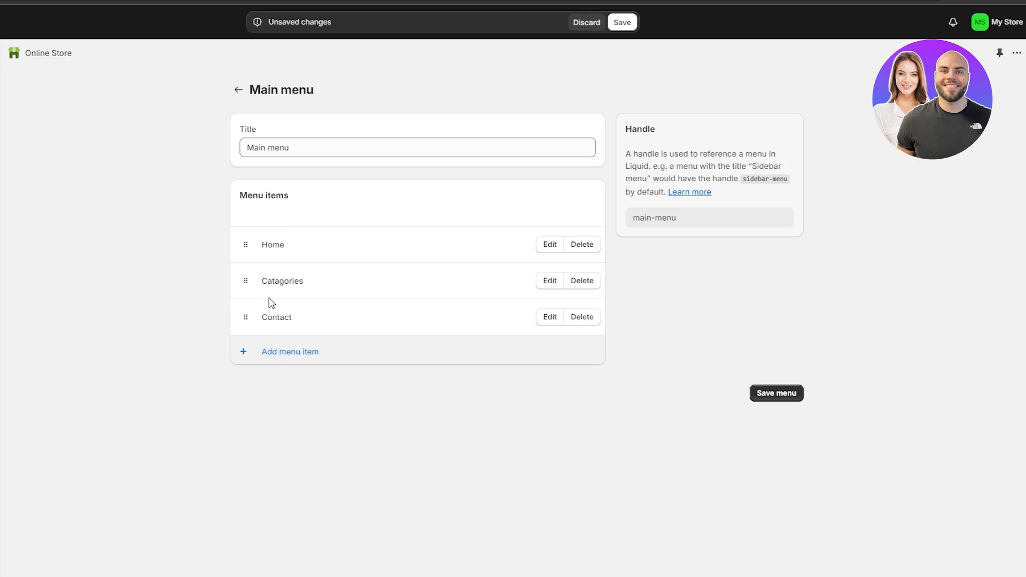
- Rename the Catagories menu item as "Women" and apply the changes to the item
{"action": "left_click", "coordinate": [556, 284]}
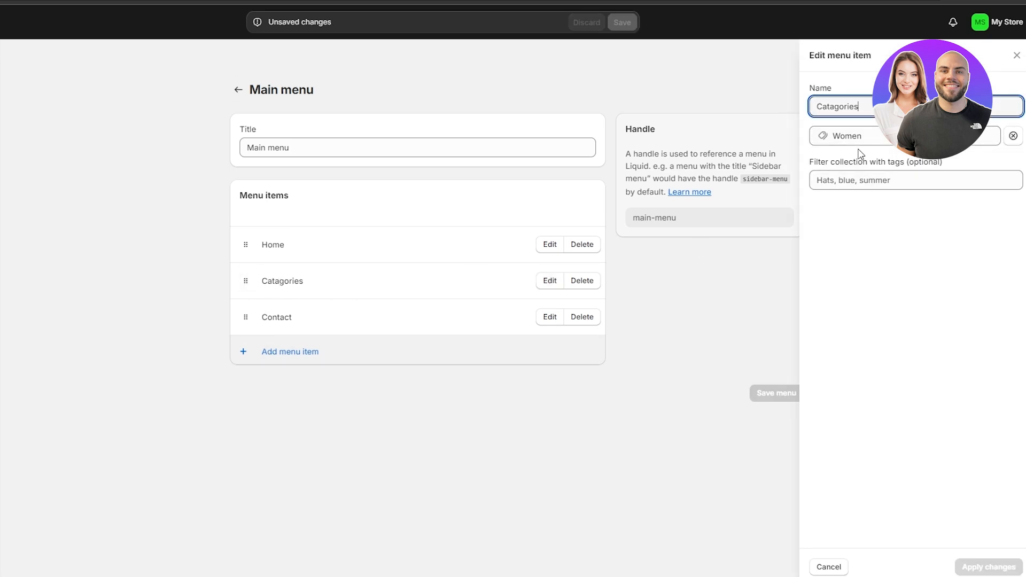
{"action": "key", "text": "ctrl+a"}
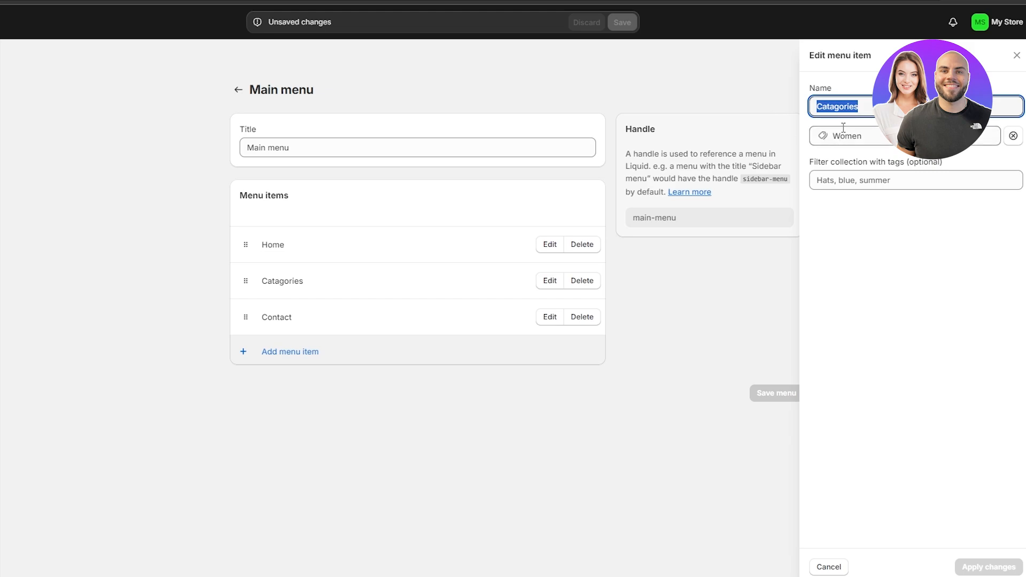
{"action": "type", "text": "Women"}
{"action": "left_click", "coordinate": [987, 567]}
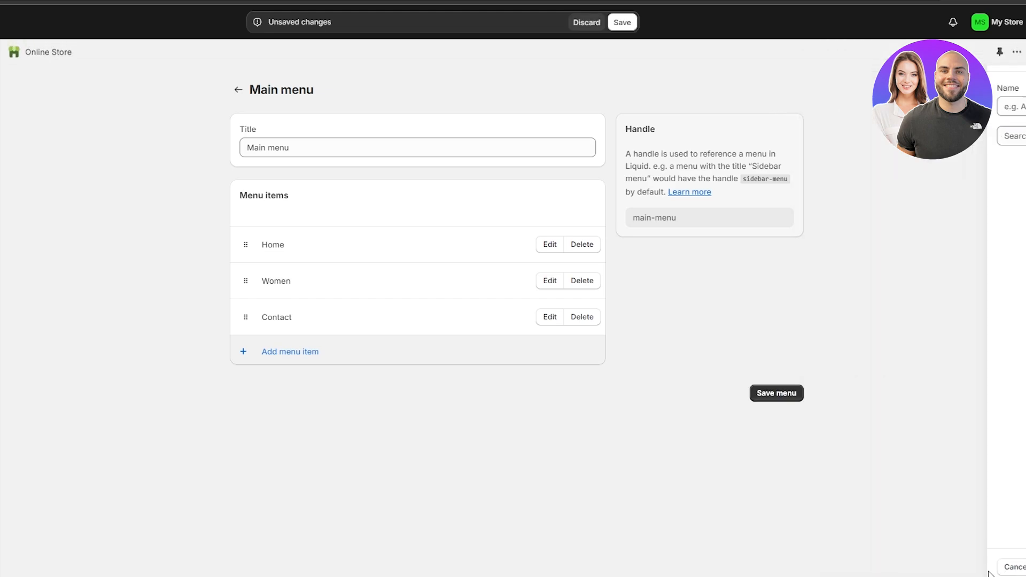
- Add a menu item named "Men" linked to the Men collection, and save the main menu and the theme
{"action": "left_click", "coordinate": [320, 359]}
{"action": "type", "text": "Men"}
{"action": "left_click", "coordinate": [850, 135]}
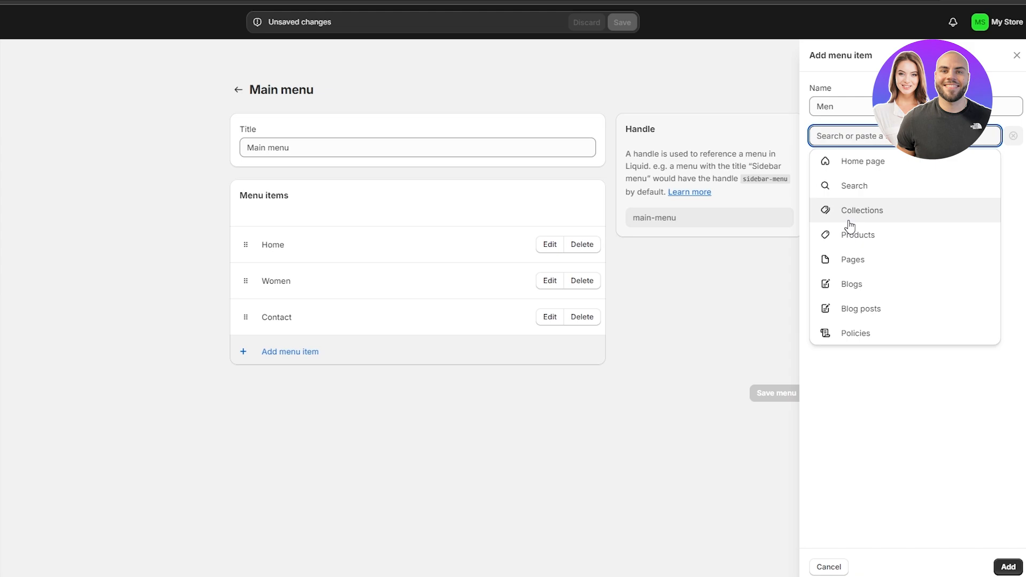
{"action": "left_click", "coordinate": [854, 209]}
{"action": "left_click", "coordinate": [882, 233]}
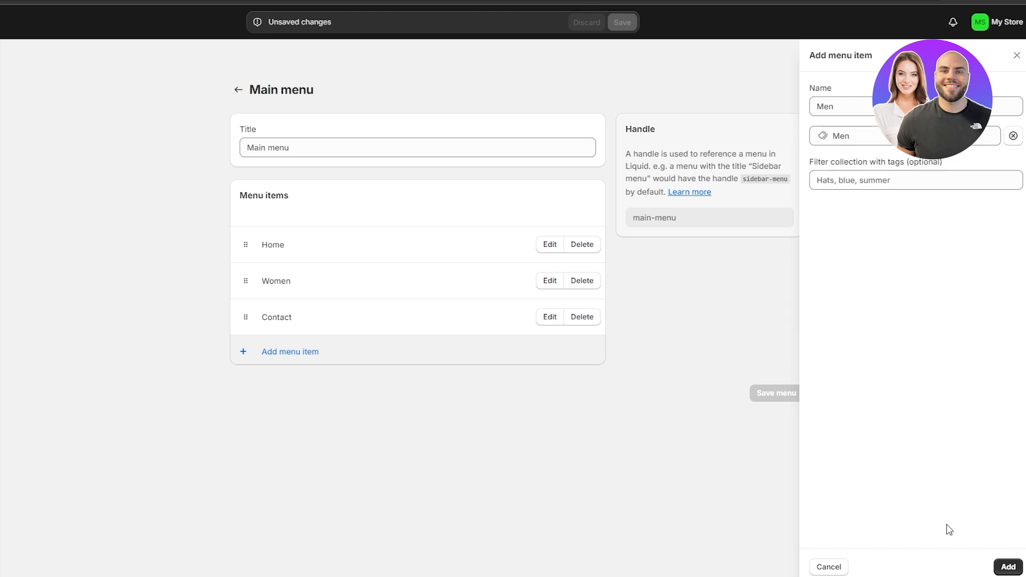
{"action": "left_click", "coordinate": [1008, 567]}
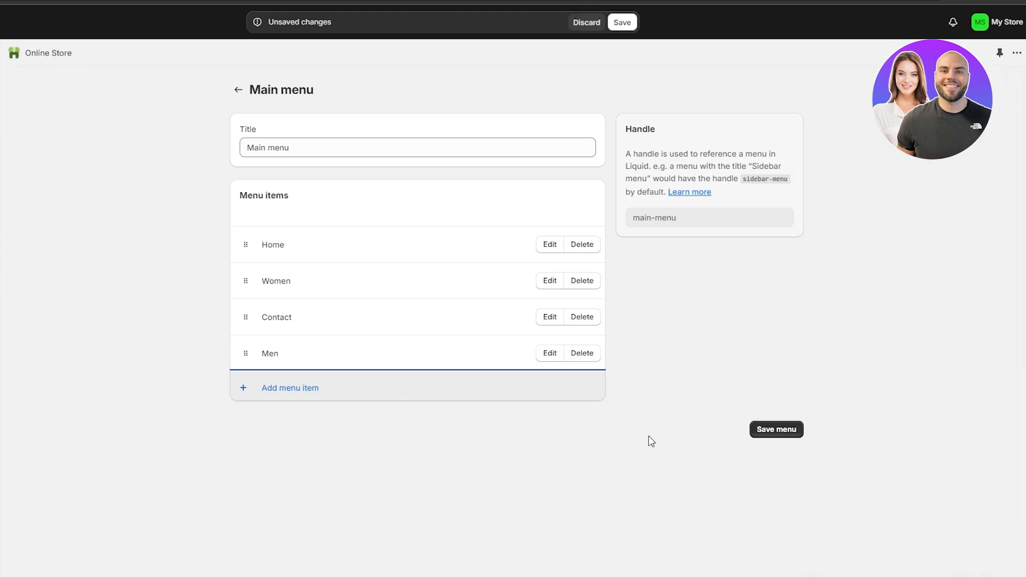
{"action": "left_click", "coordinate": [756, 434]}
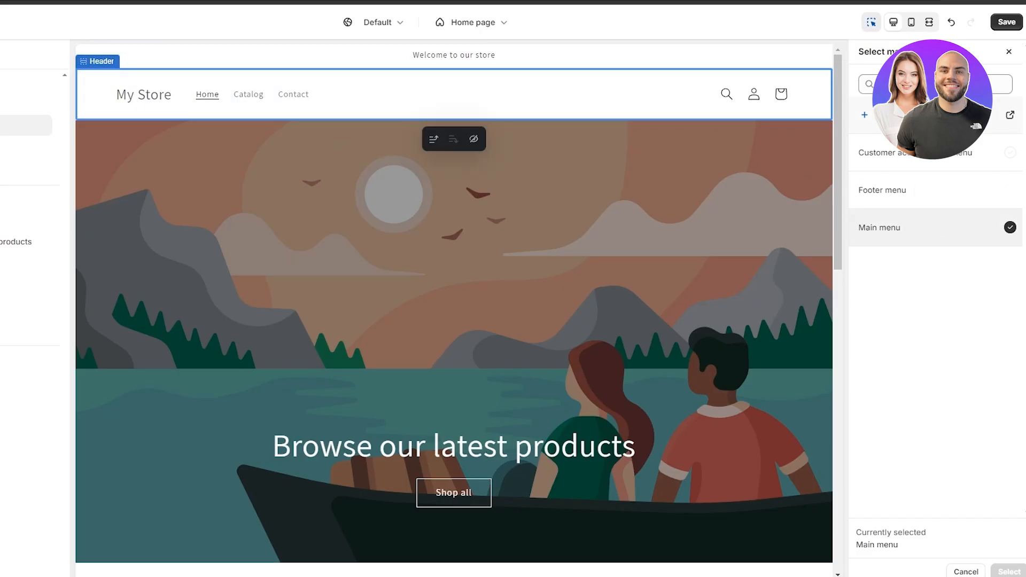
{"action": "left_click", "coordinate": [1005, 24]}
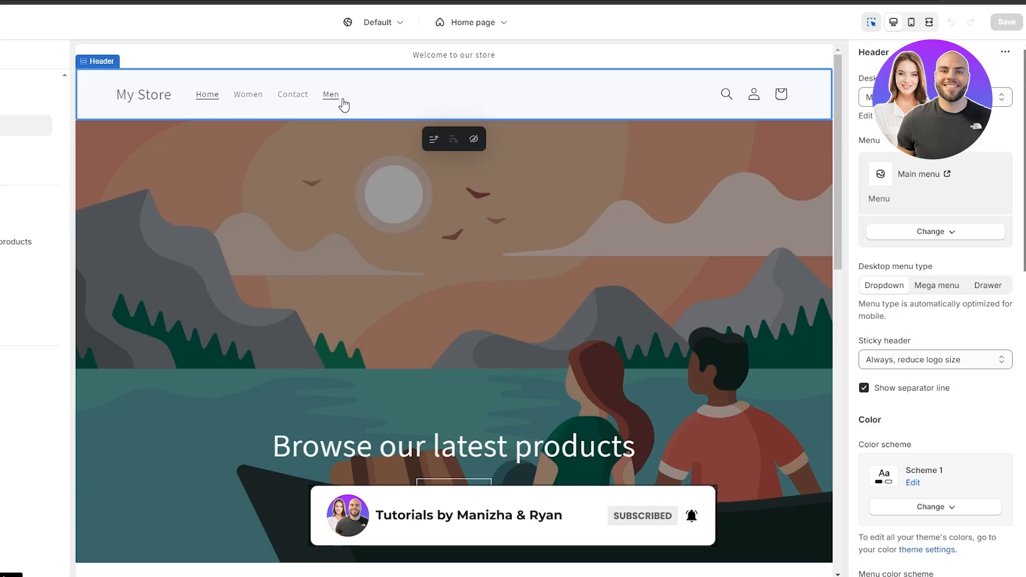
- Move Contact below Men in the main menu, save it, and reload the theme editor to check the header
{"action": "left_click", "coordinate": [944, 232]}
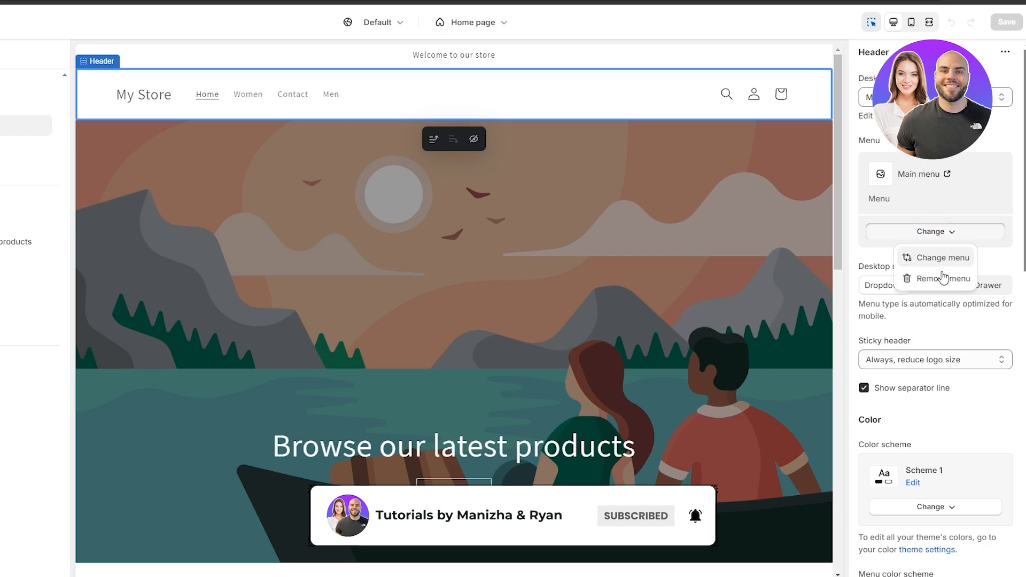
{"action": "left_click", "coordinate": [936, 259]}
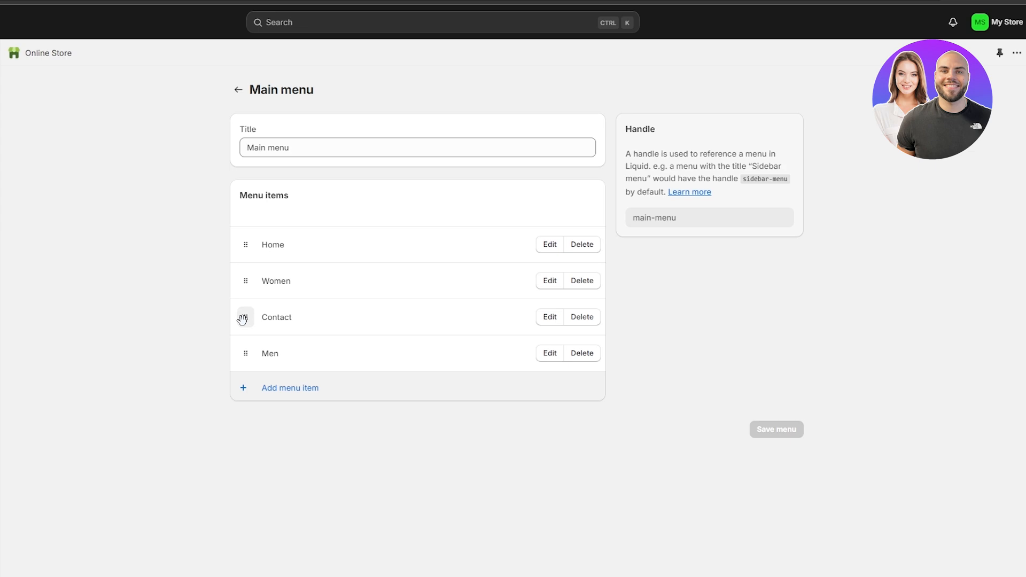
{"action": "left_click_drag", "start_coordinate": [243, 316], "coordinate": [244, 345]}
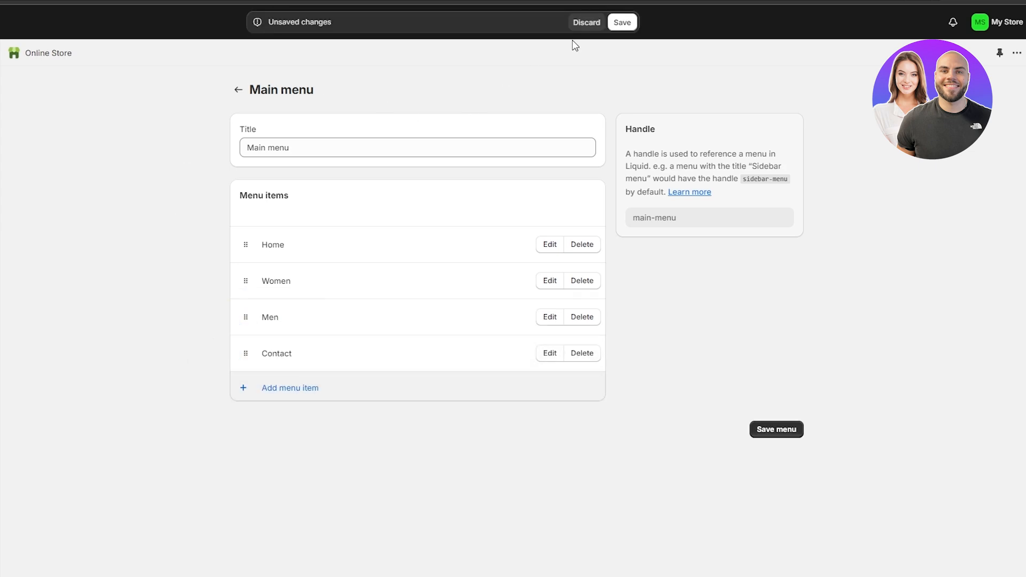
{"action": "left_click", "coordinate": [623, 24]}
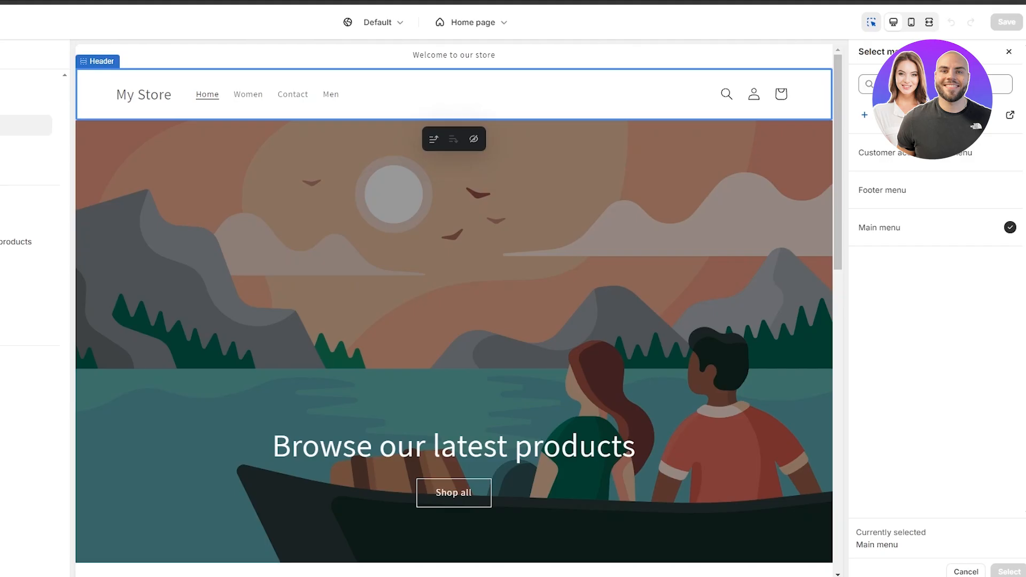
{"action": "key", "text": "ctrl+r"}
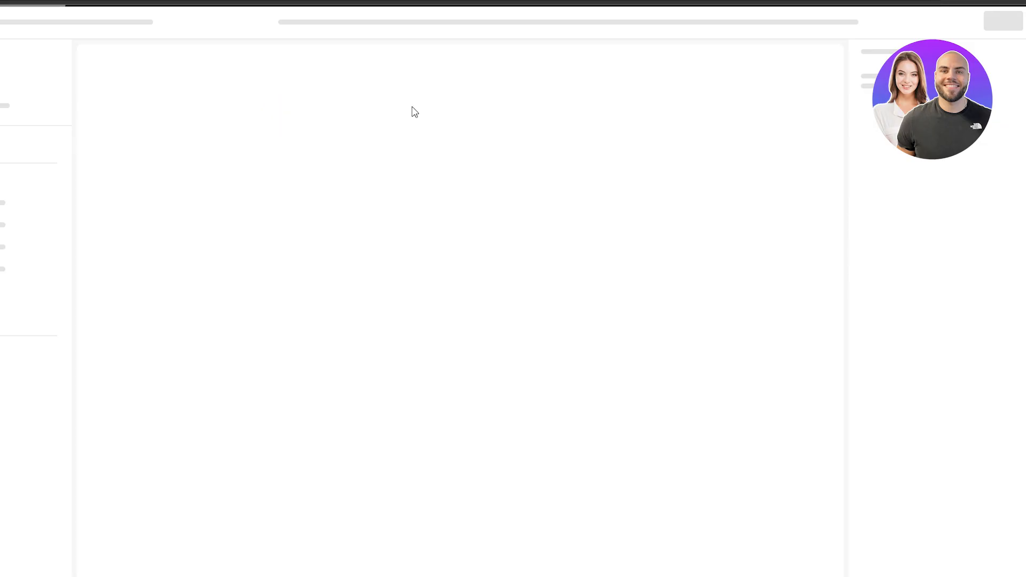
{"action": "scroll", "coordinate": [591, 219], "scroll_direction": "down", "scroll_amount": 3}
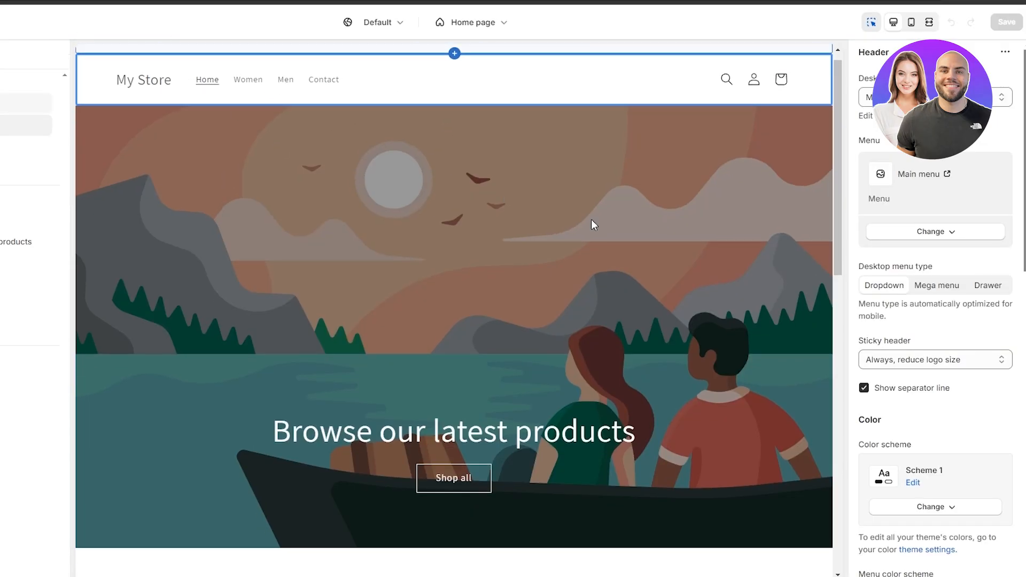
{"action": "scroll", "coordinate": [841, 235], "scroll_direction": "up", "scroll_amount": 3}
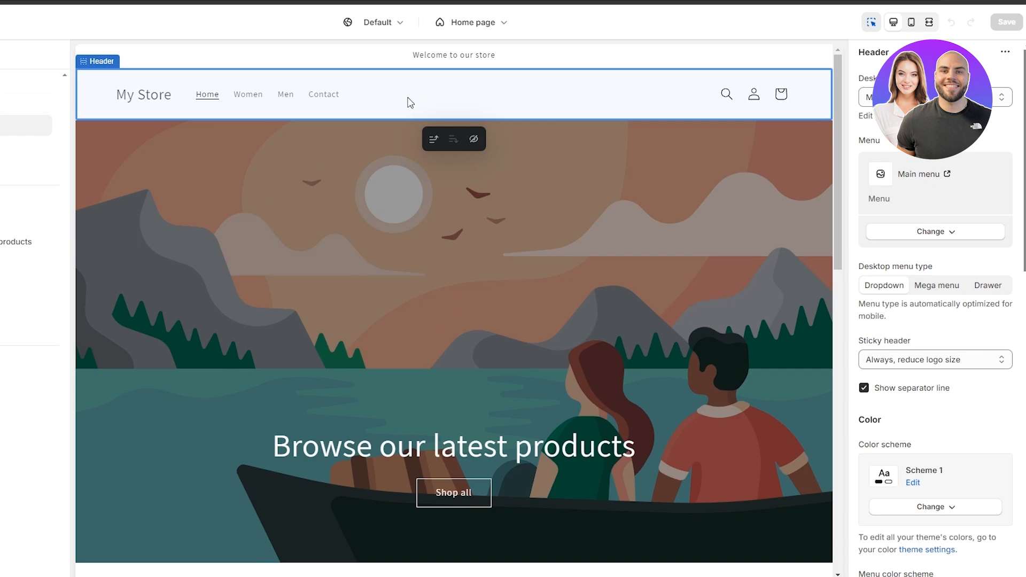
- Set the header's color scheme to Scheme 4 and save the theme
{"action": "scroll", "coordinate": [980, 309], "scroll_direction": "down", "scroll_amount": 3}
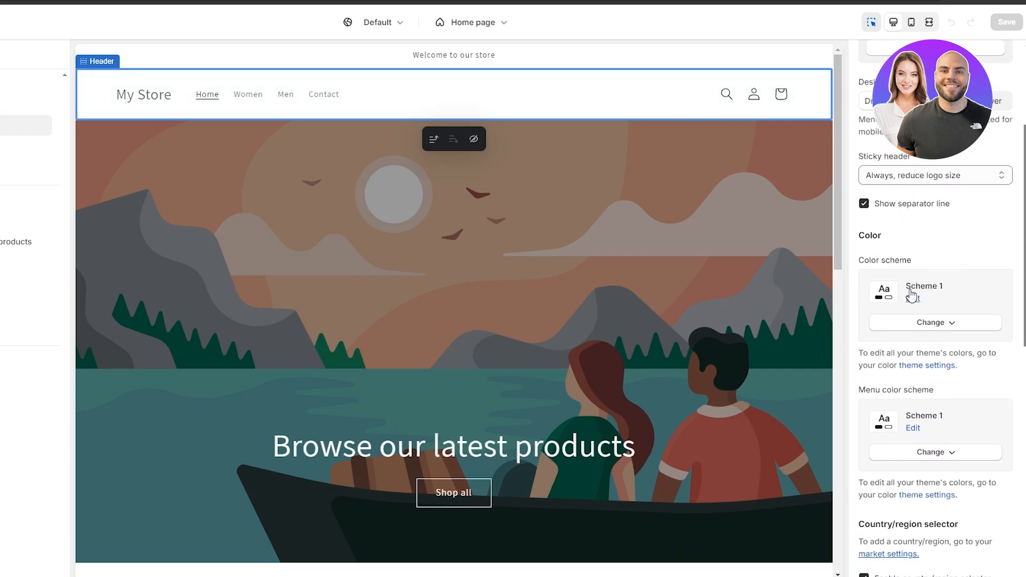
{"action": "left_click_drag", "start_coordinate": [871, 260], "coordinate": [907, 261]}
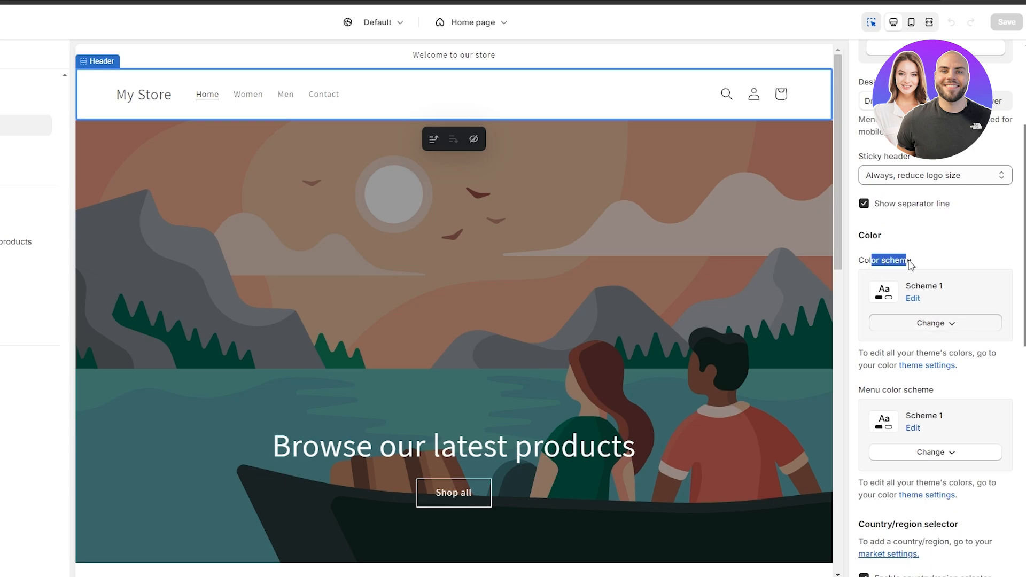
{"action": "left_click", "coordinate": [918, 324]}
{"action": "left_click", "coordinate": [932, 449]}
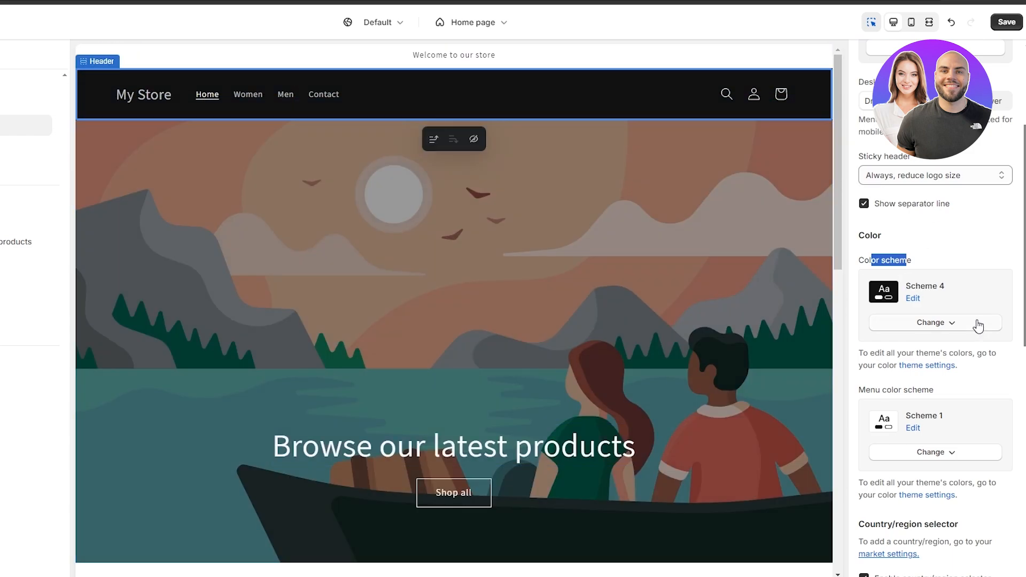
{"action": "left_click", "coordinate": [1006, 22]}
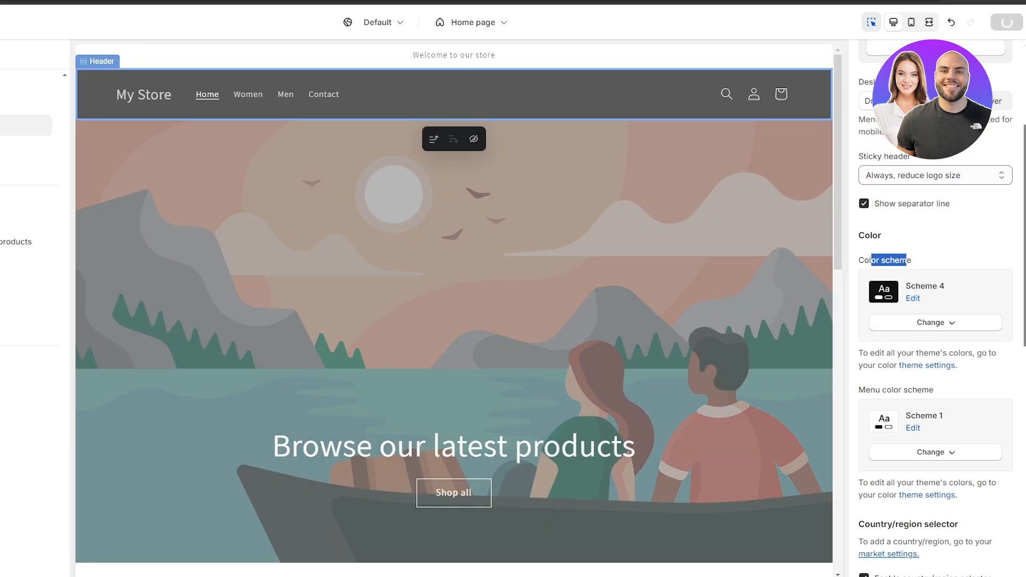
- Disable the header's country/region selector and its language selector
{"action": "scroll", "coordinate": [1001, 273], "scroll_direction": "down", "scroll_amount": 6}
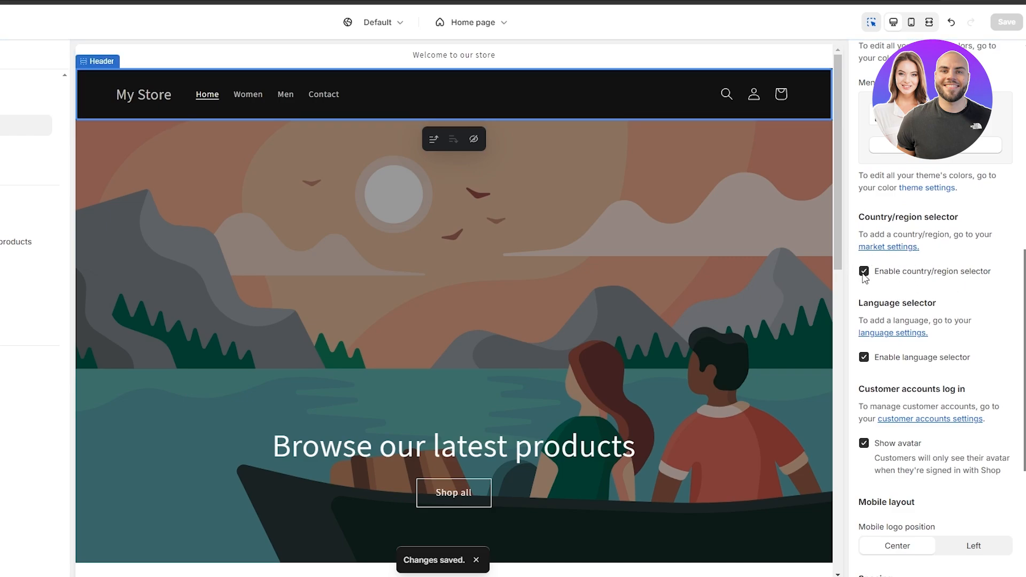
{"action": "left_click", "coordinate": [865, 274]}
{"action": "left_click", "coordinate": [872, 361]}
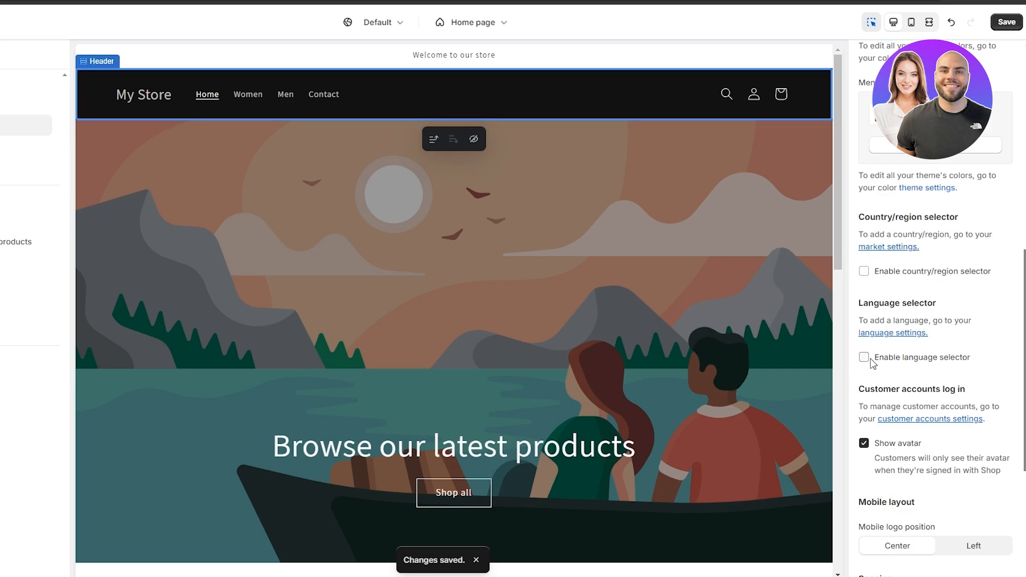
- Read the customer avatar note, and turn the header's Show avatar option off and back on
{"action": "scroll", "coordinate": [871, 447], "scroll_direction": "down", "scroll_amount": 3}
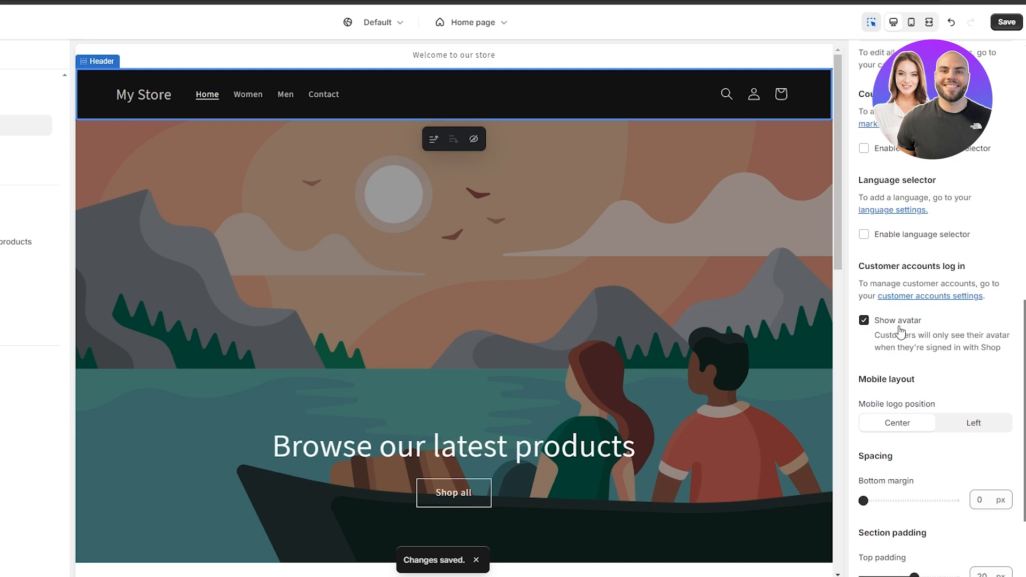
{"action": "left_click_drag", "start_coordinate": [890, 334], "coordinate": [986, 348]}
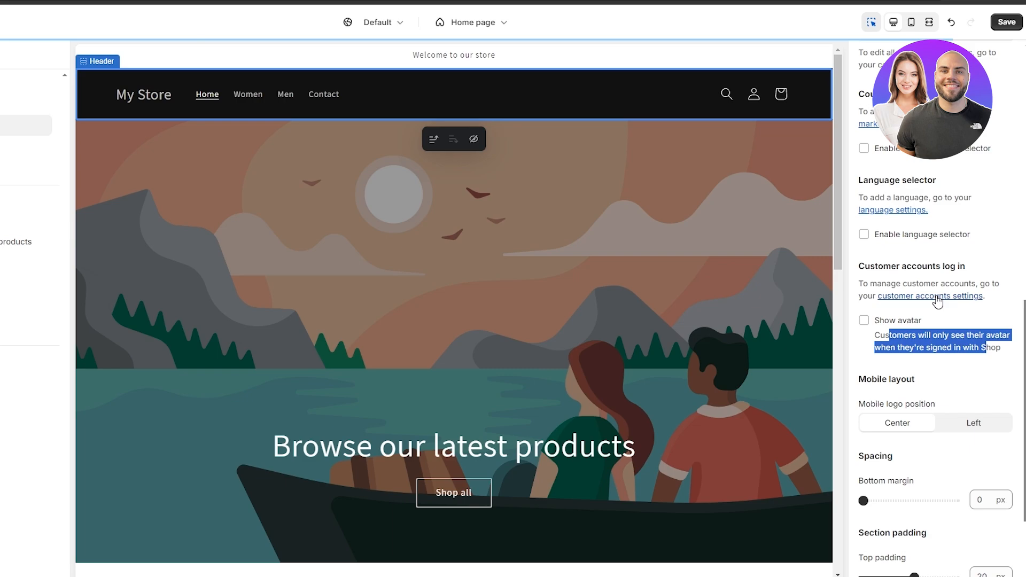
{"action": "left_click", "coordinate": [864, 320]}
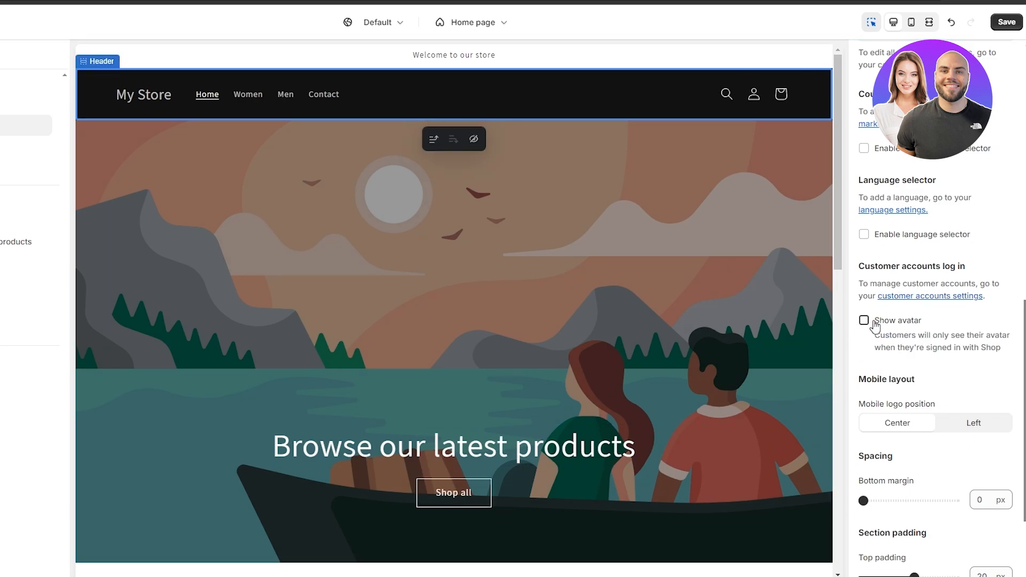
{"action": "scroll", "coordinate": [866, 315], "scroll_direction": "down", "scroll_amount": 3}
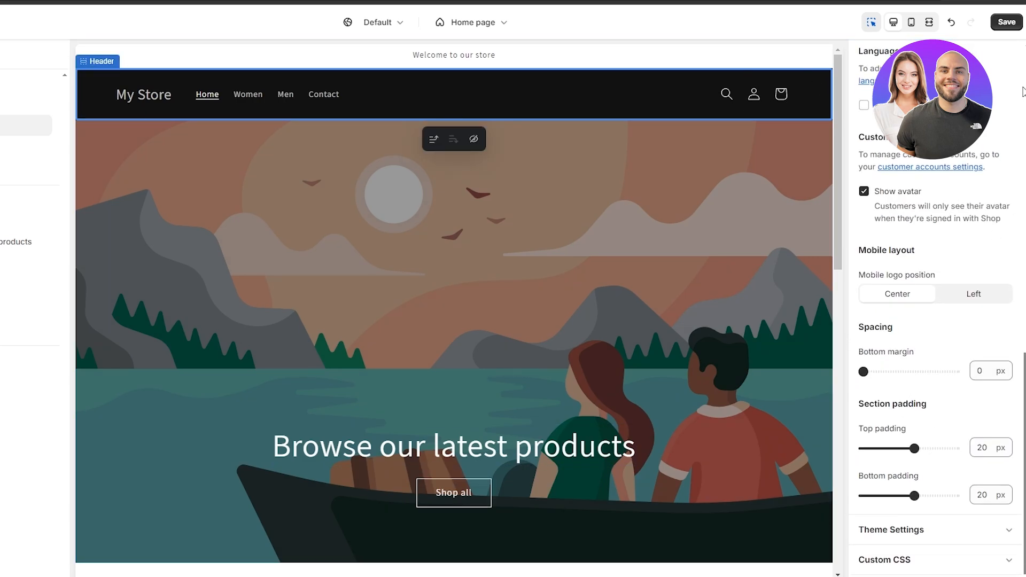
- Save the header changes and look over the home page preview
{"action": "left_click", "coordinate": [1005, 24]}
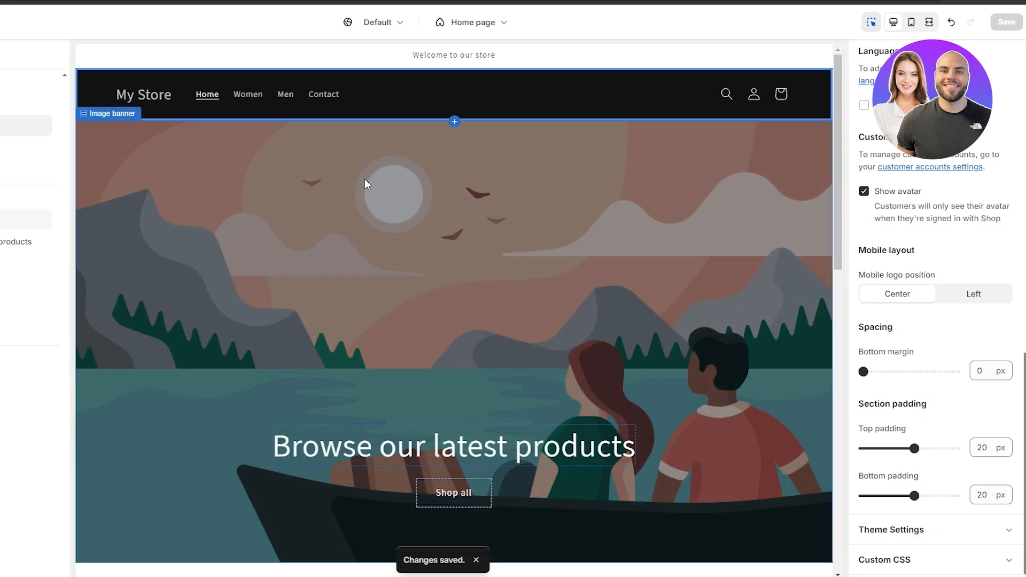
{"action": "scroll", "coordinate": [278, 206], "scroll_direction": "down", "scroll_amount": 2}
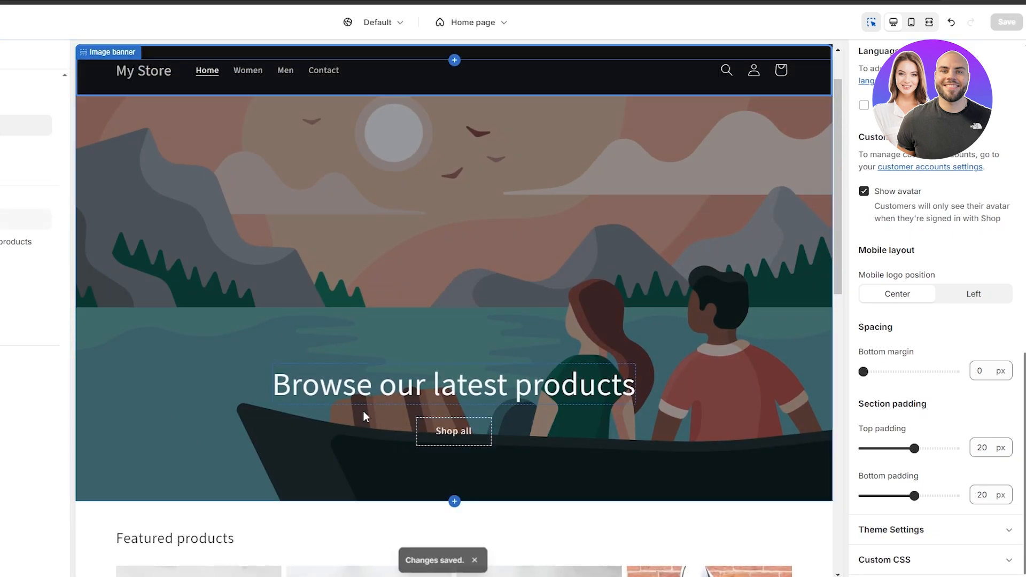
{"action": "scroll", "coordinate": [407, 351], "scroll_direction": "up", "scroll_amount": 2}
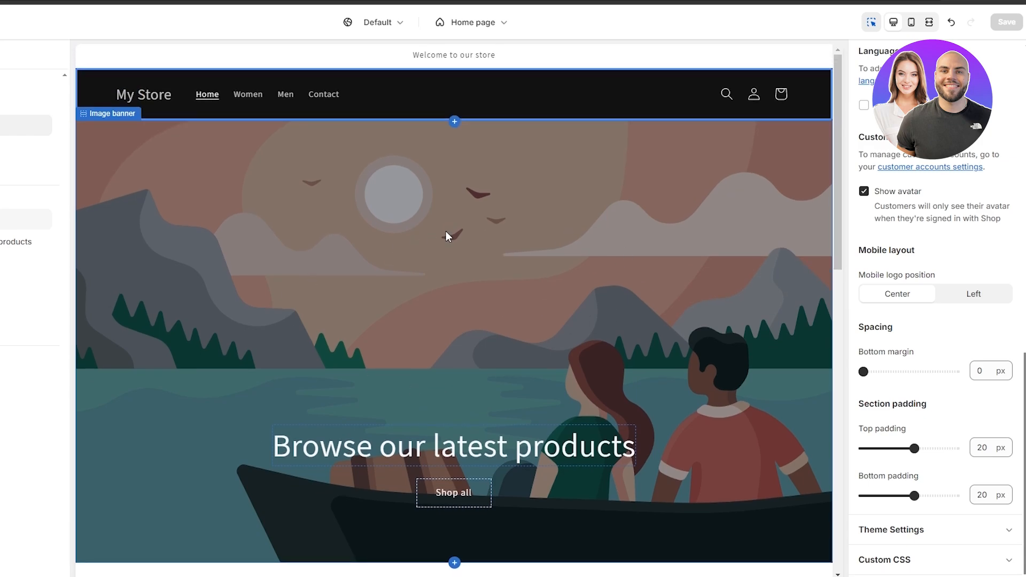
- Select the Image banner section on the home page and review its settings
{"action": "left_click", "coordinate": [446, 235]}
{"action": "scroll", "coordinate": [937, 247], "scroll_direction": "up", "scroll_amount": 3}
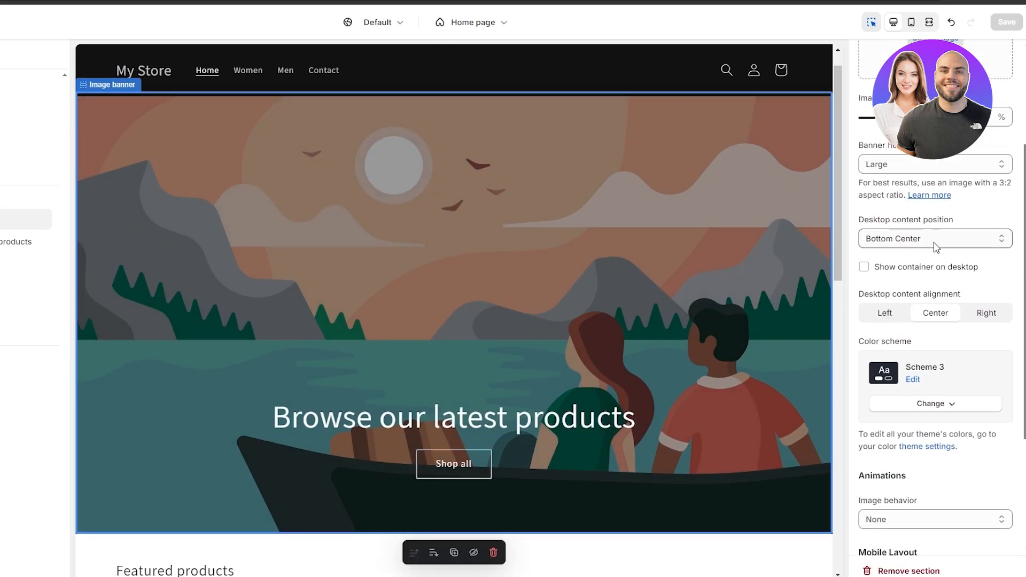
{"action": "scroll", "coordinate": [936, 247], "scroll_direction": "up", "scroll_amount": 3}
{"action": "scroll", "coordinate": [628, 235], "scroll_direction": "up", "scroll_amount": 1}
{"action": "scroll", "coordinate": [444, 303], "scroll_direction": "down", "scroll_amount": 1}
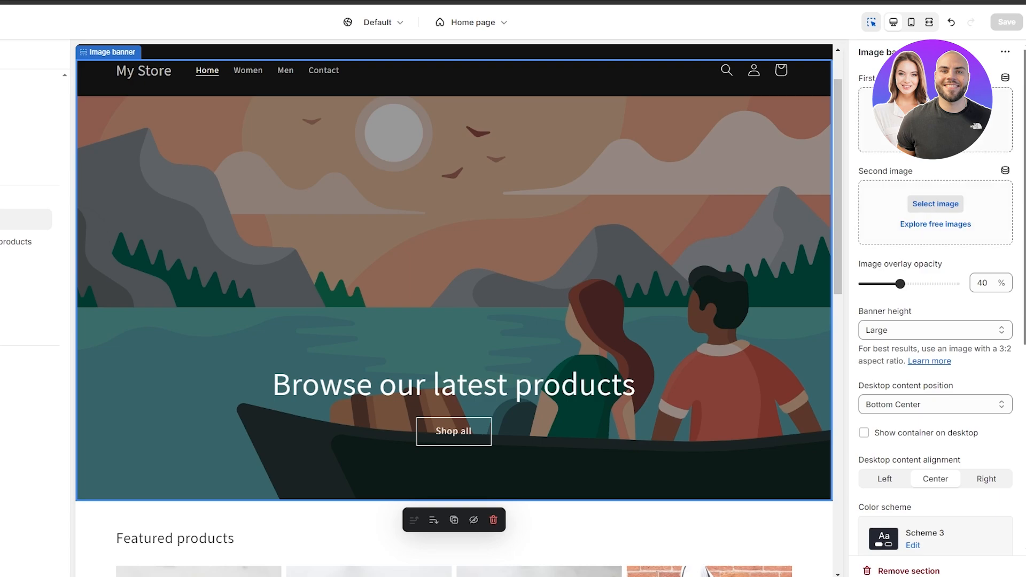
- Look through the store's image files for the banner's first image and cancel the selection
{"action": "left_click", "coordinate": [935, 111]}
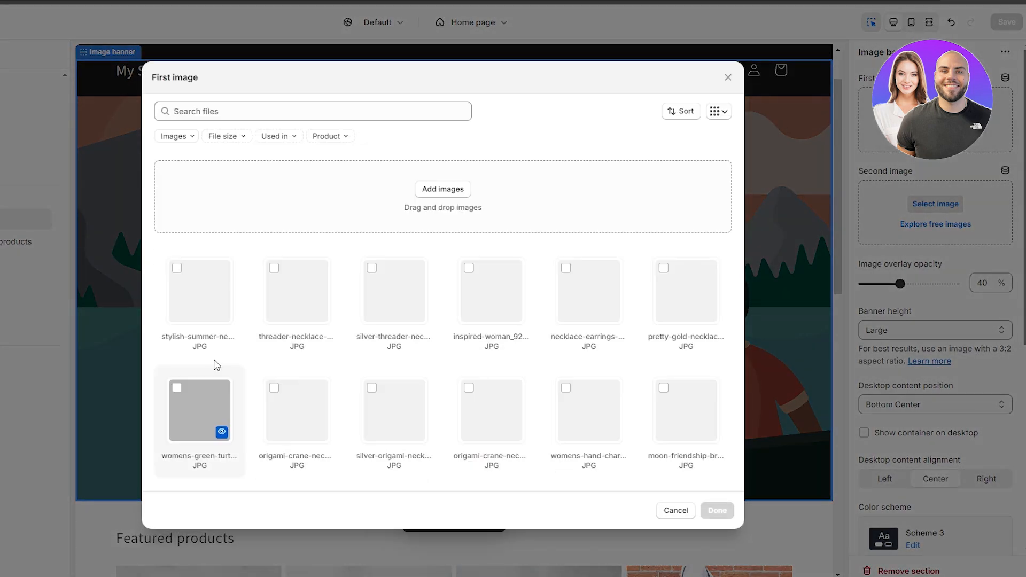
{"action": "scroll", "coordinate": [588, 458], "scroll_direction": "down", "scroll_amount": 1}
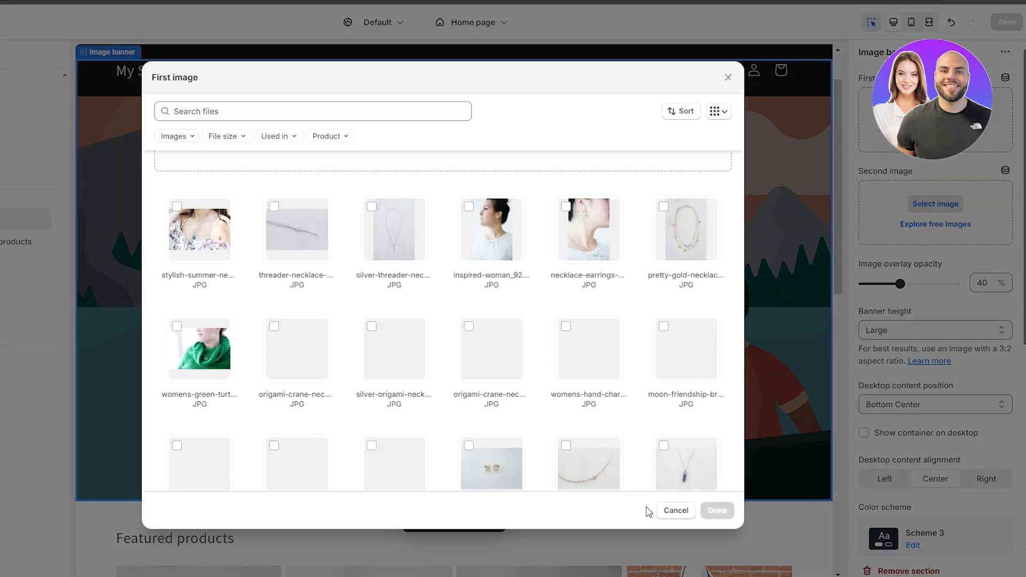
{"action": "left_click", "coordinate": [677, 512]}
- Open the free stock images for the banner's first image and browse the Shop Local collection
{"action": "left_click", "coordinate": [936, 224]}
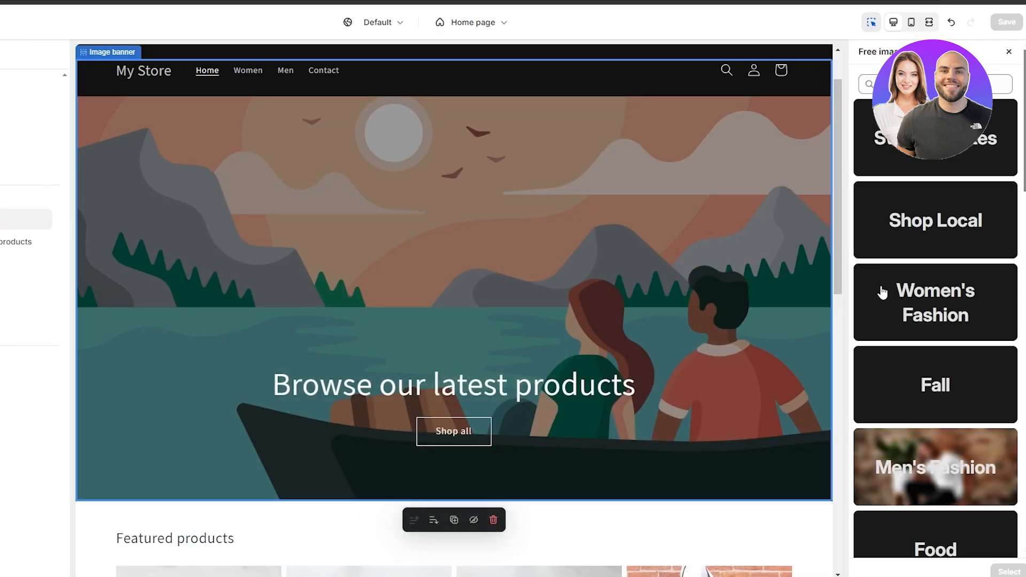
{"action": "scroll", "coordinate": [971, 275], "scroll_direction": "down", "scroll_amount": 5}
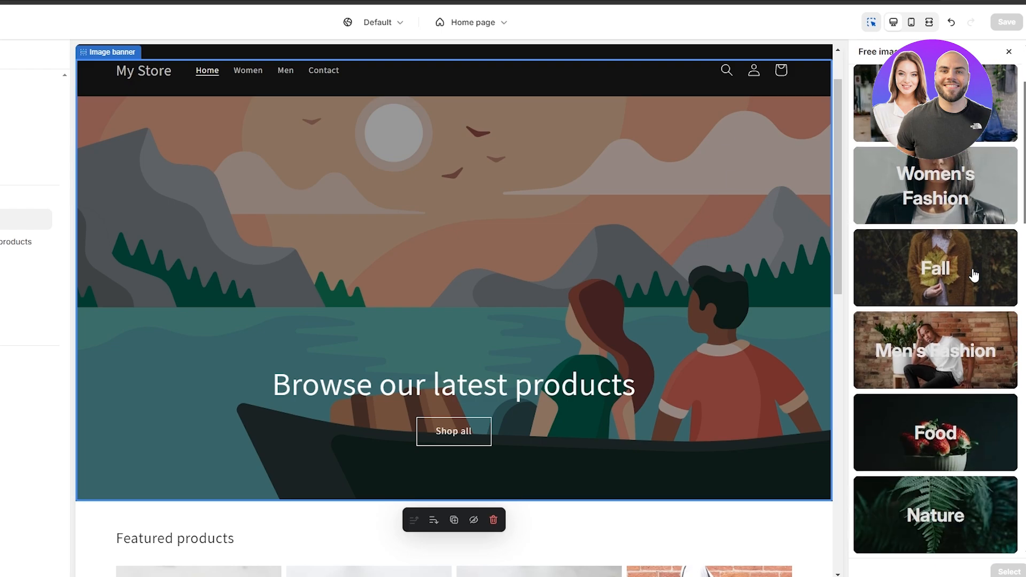
{"action": "left_click", "coordinate": [941, 246]}
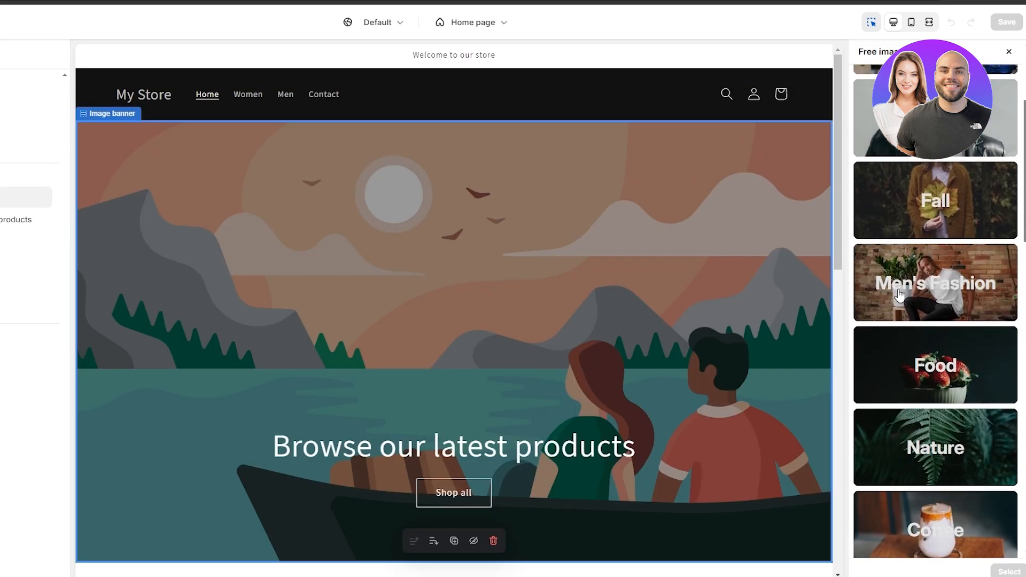
{"action": "scroll", "coordinate": [900, 295], "scroll_direction": "up", "scroll_amount": 3}
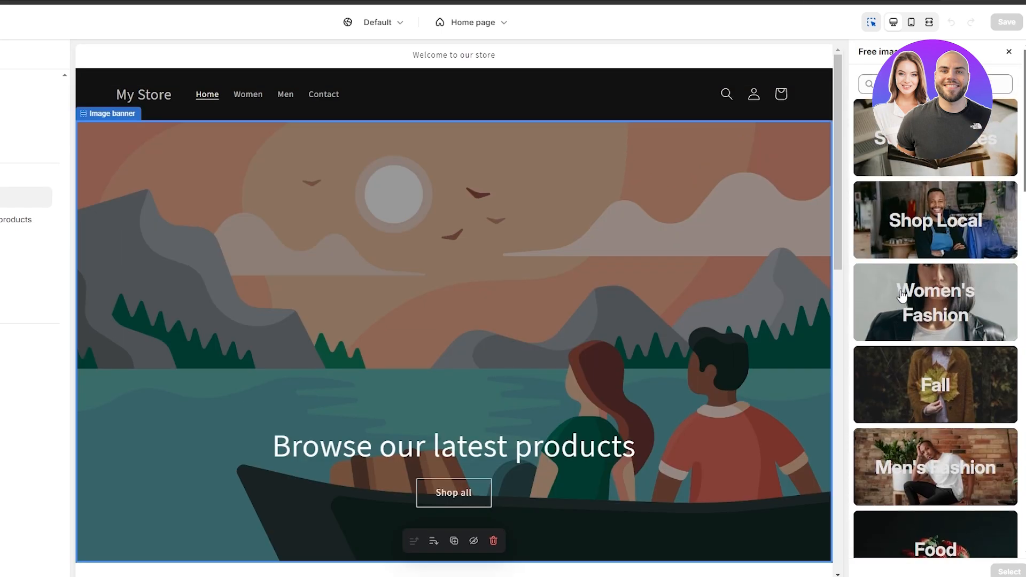
{"action": "left_click", "coordinate": [944, 238]}
{"action": "scroll", "coordinate": [887, 214], "scroll_direction": "down", "scroll_amount": 2}
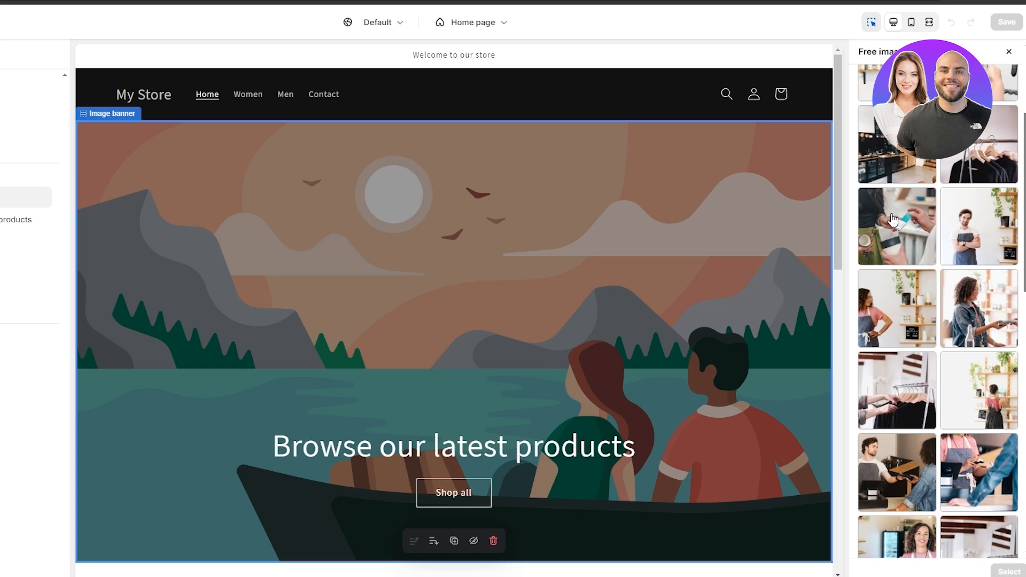
{"action": "scroll", "coordinate": [937, 257], "scroll_direction": "up", "scroll_amount": 3}
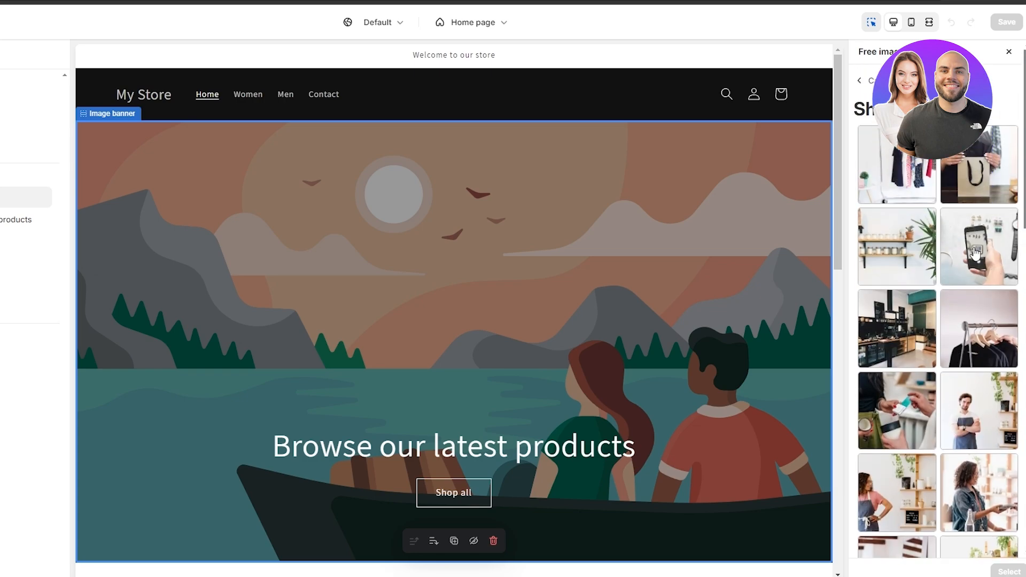
- Try two photos of black clothes on a hanger rack as the banner's first image
{"action": "left_click", "coordinate": [999, 343]}
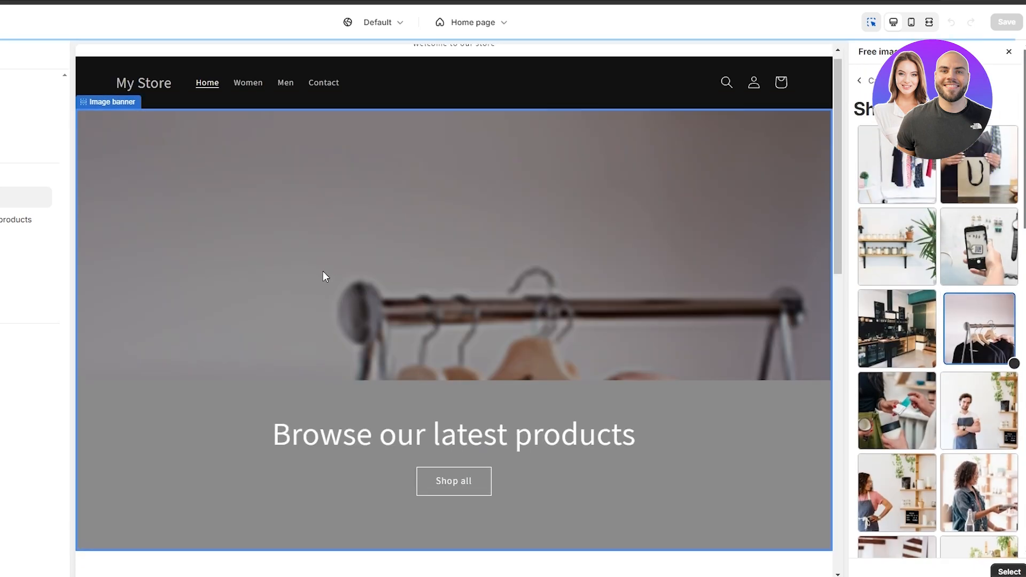
{"action": "scroll", "coordinate": [920, 353], "scroll_direction": "down", "scroll_amount": 3}
{"action": "scroll", "coordinate": [916, 347], "scroll_direction": "down", "scroll_amount": 3}
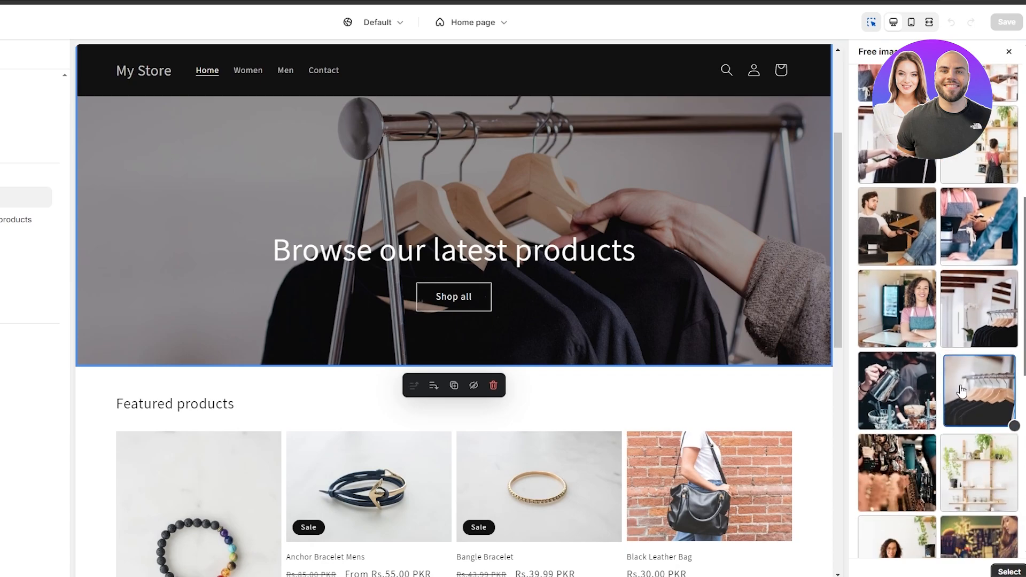
{"action": "left_click", "coordinate": [962, 377]}
{"action": "scroll", "coordinate": [965, 320], "scroll_direction": "down", "scroll_amount": 10}
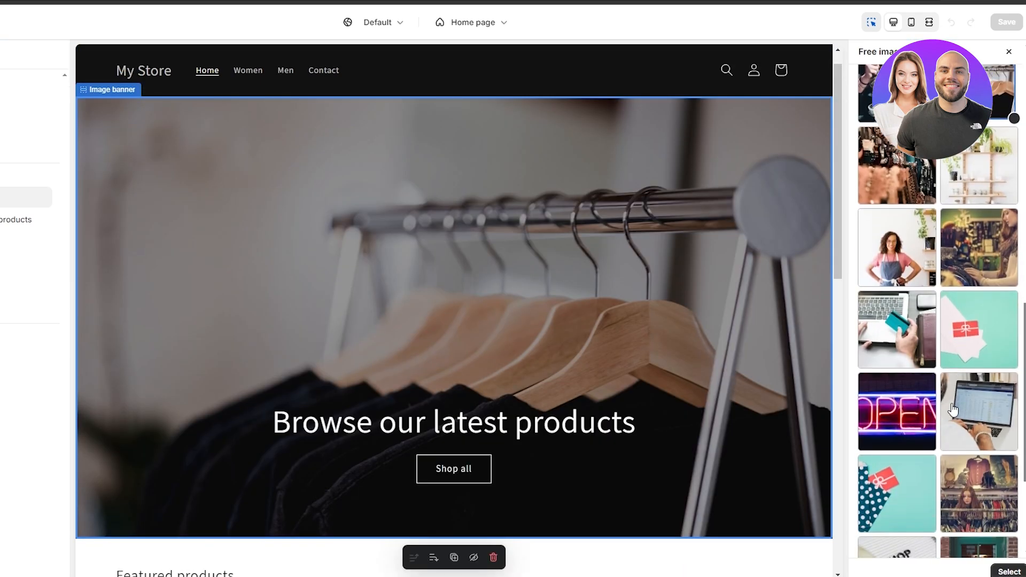
- Use the photo of a red gift card on a green background as the banner's first image
{"action": "left_click", "coordinate": [970, 212]}
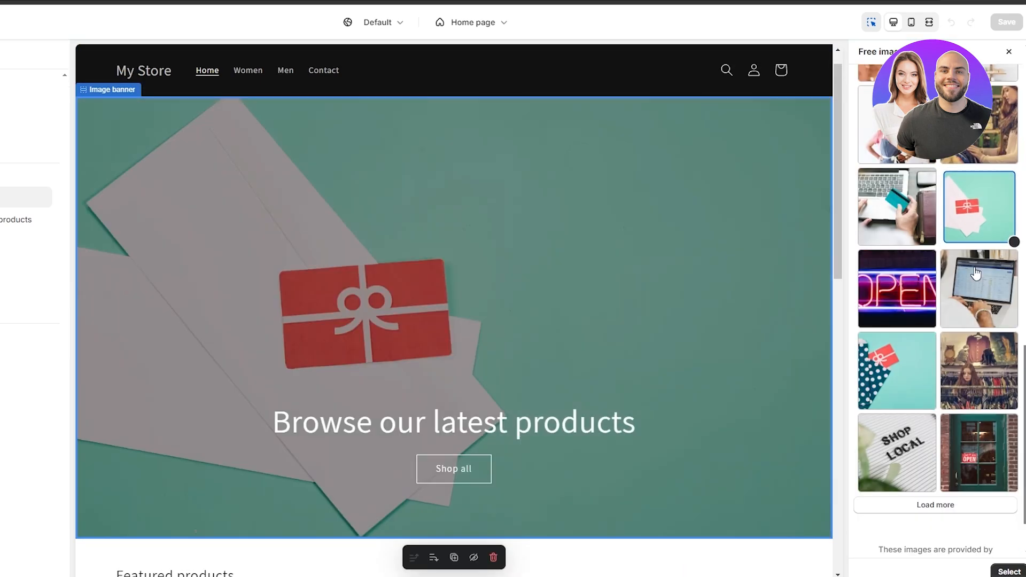
{"action": "scroll", "coordinate": [998, 535], "scroll_direction": "down", "scroll_amount": 2}
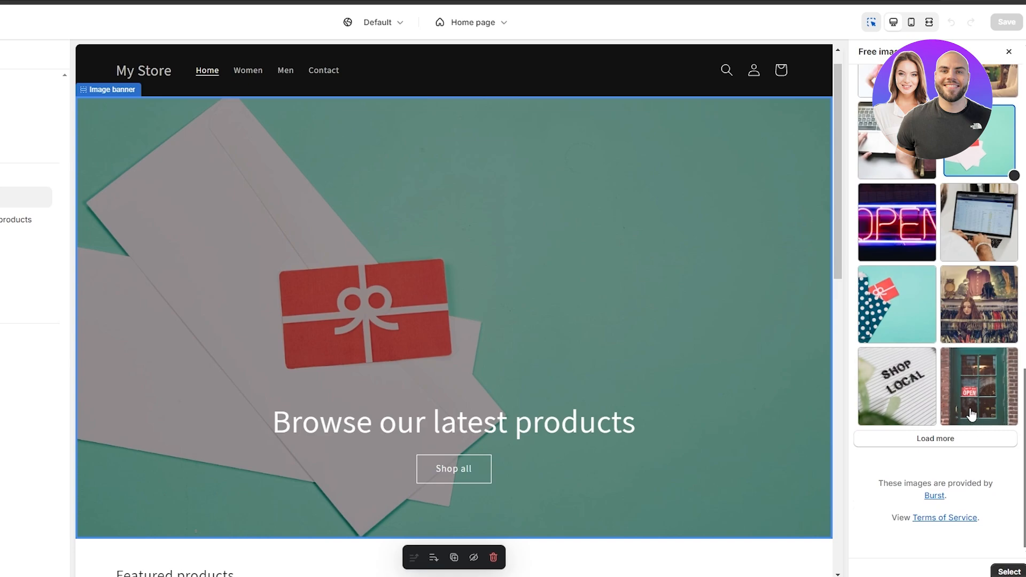
{"action": "scroll", "coordinate": [972, 415], "scroll_direction": "up", "scroll_amount": 14}
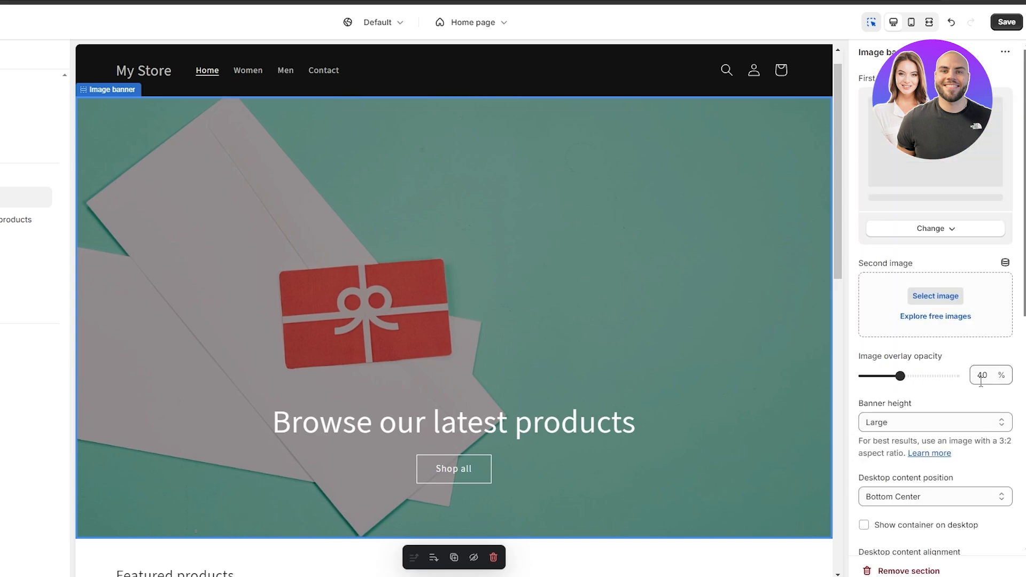
- Try the Small banner height for the Image banner section
{"action": "scroll", "coordinate": [902, 423], "scroll_direction": "down", "scroll_amount": 2}
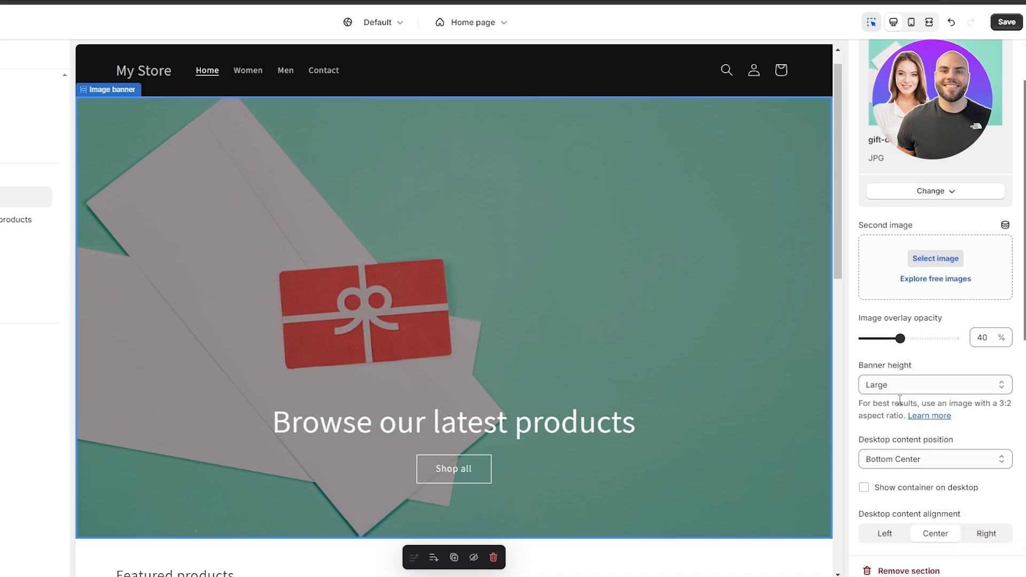
{"action": "scroll", "coordinate": [902, 398], "scroll_direction": "down", "scroll_amount": 4}
{"action": "scroll", "coordinate": [910, 356], "scroll_direction": "up", "scroll_amount": 2}
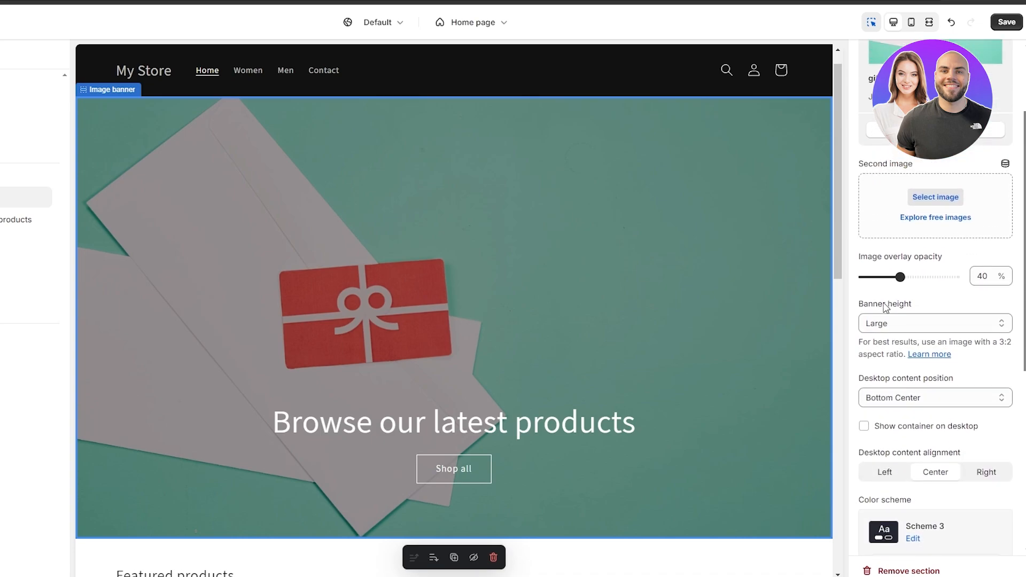
{"action": "left_click", "coordinate": [890, 323]}
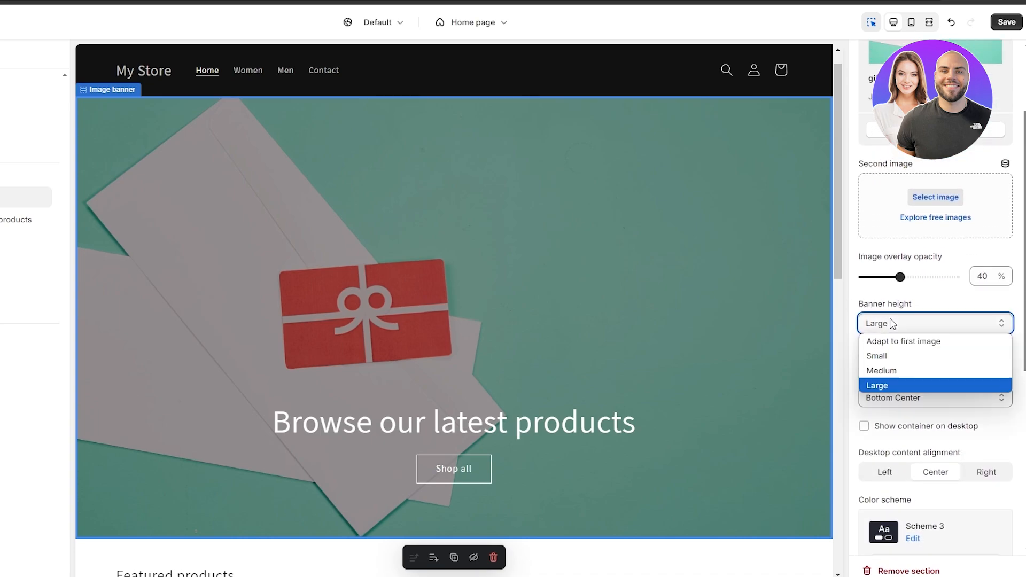
{"action": "left_click", "coordinate": [899, 351]}
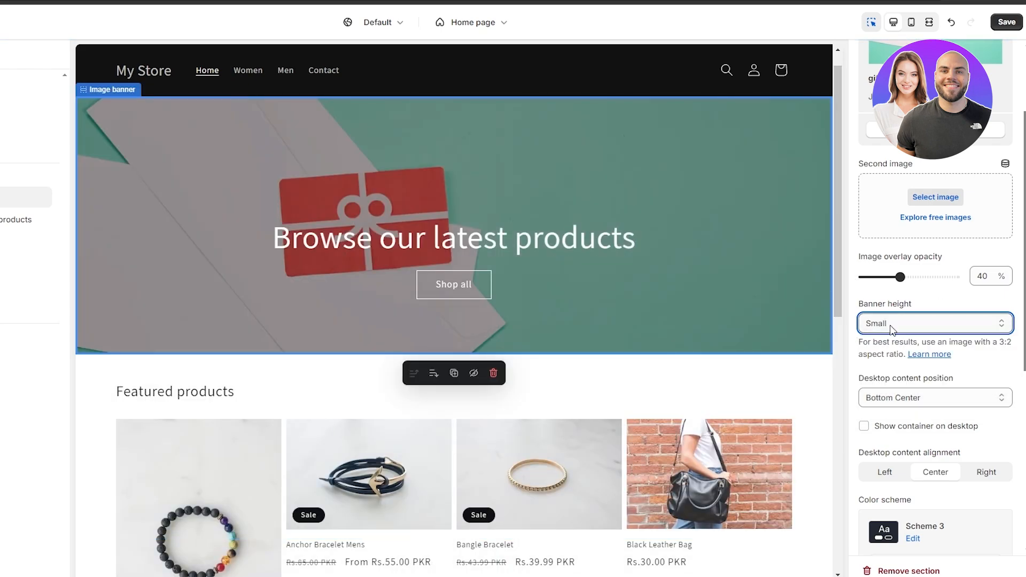
- Set the banner height to Medium and save the changes
{"action": "left_click", "coordinate": [891, 324]}
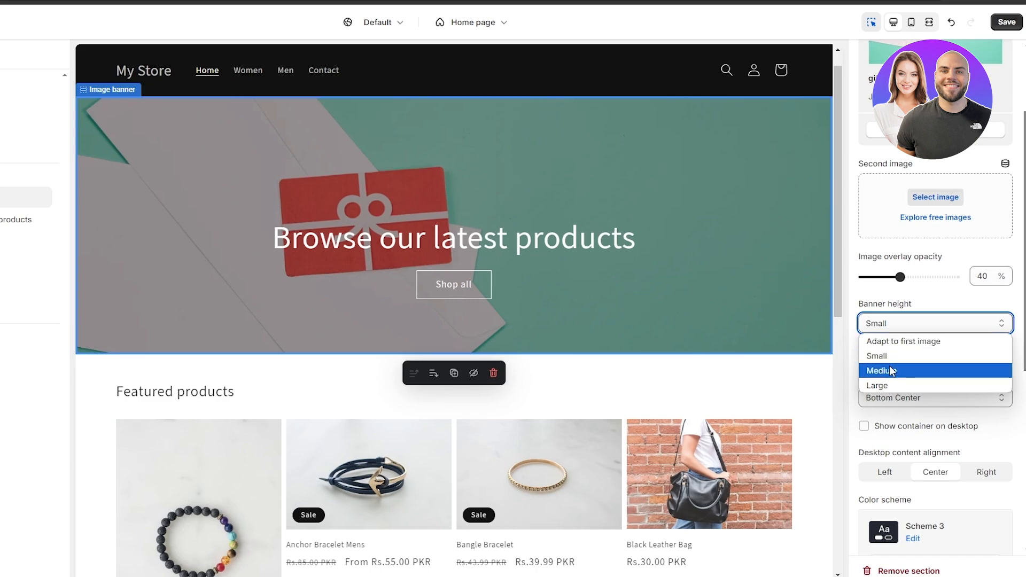
{"action": "left_click", "coordinate": [881, 368]}
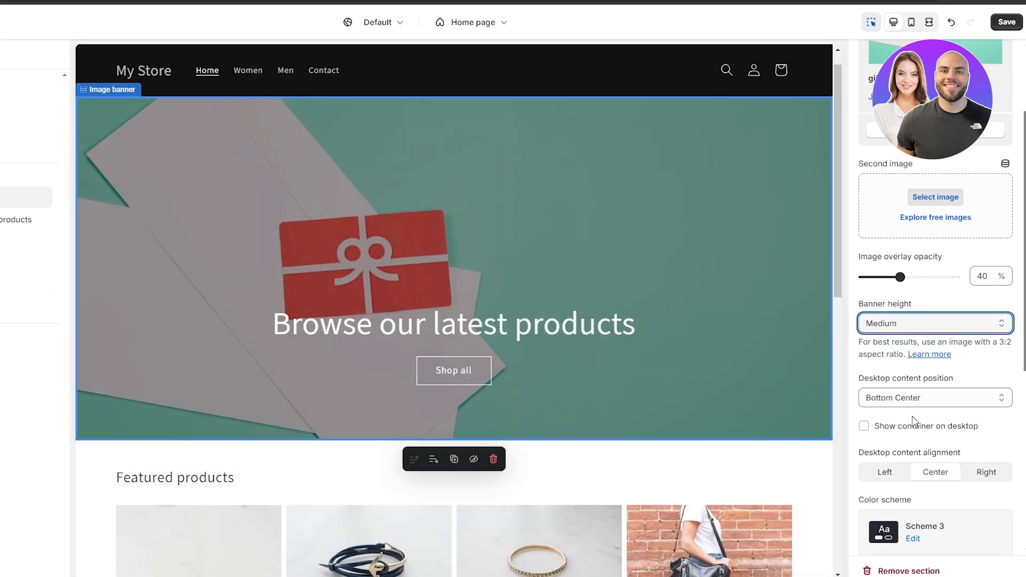
{"action": "left_click", "coordinate": [997, 414]}
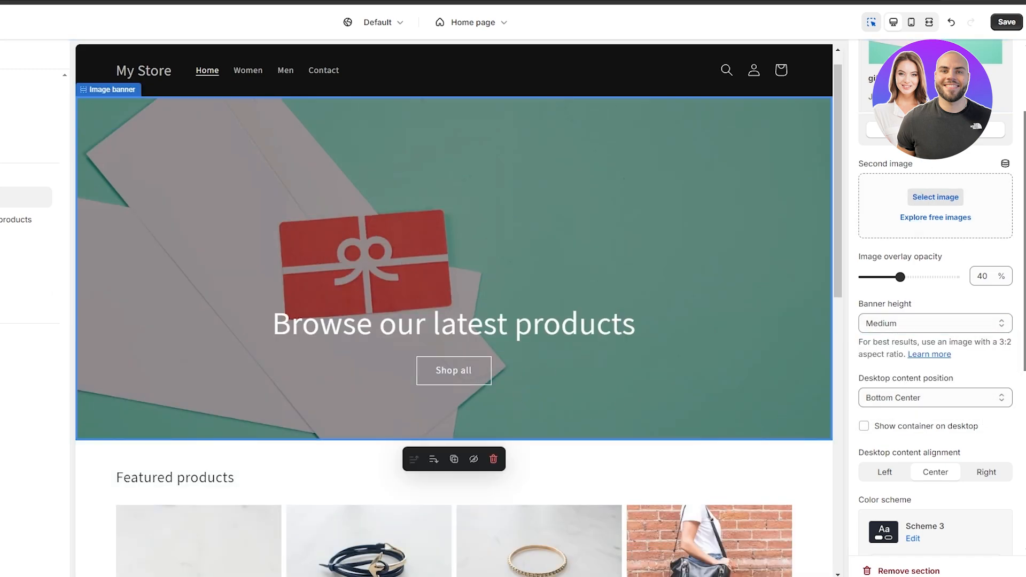
{"action": "left_click", "coordinate": [1004, 22]}
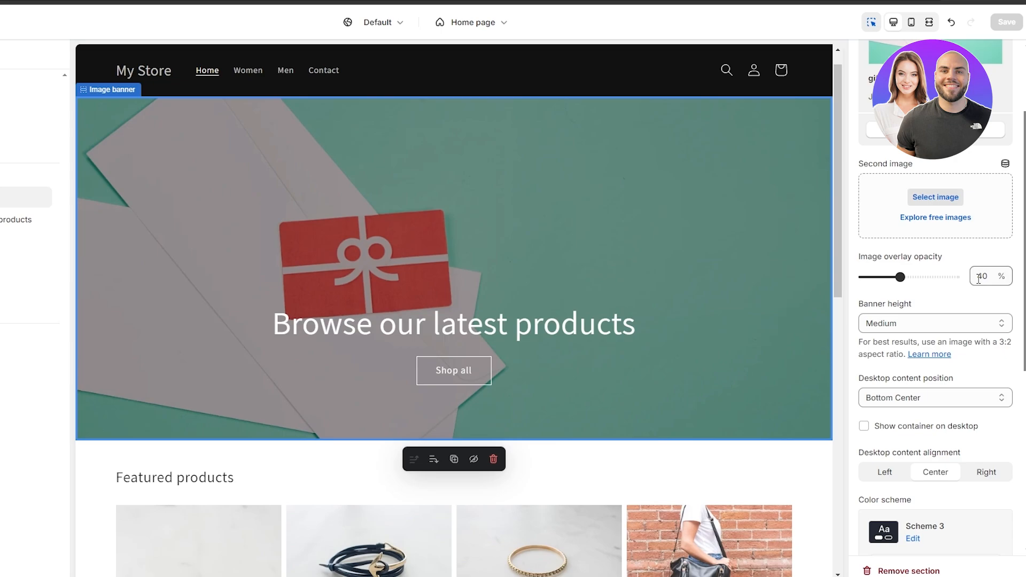
- Try Fixed background position as the banner's image behavior and check its effect while scrolling through the page preview
{"action": "scroll", "coordinate": [960, 278], "scroll_direction": "down", "scroll_amount": 5}
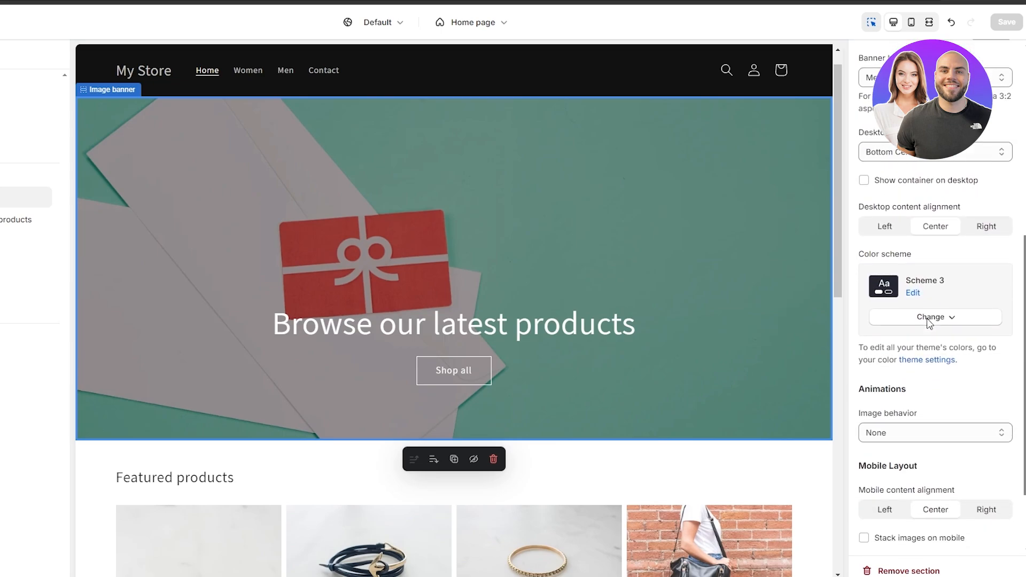
{"action": "scroll", "coordinate": [936, 328], "scroll_direction": "down", "scroll_amount": 1}
{"action": "left_click_drag", "start_coordinate": [873, 328], "coordinate": [909, 362]}
{"action": "left_click", "coordinate": [908, 371]}
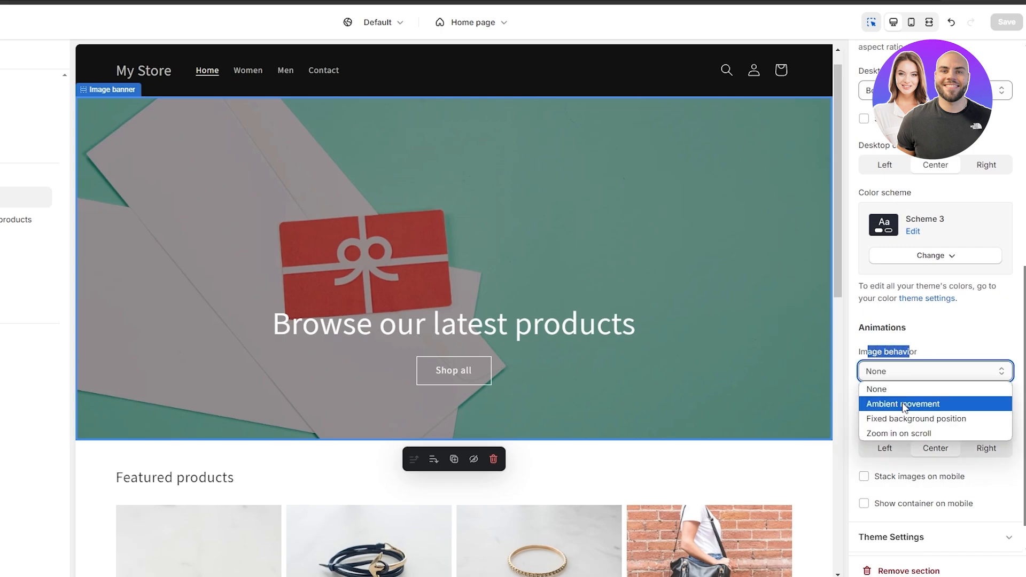
{"action": "left_click", "coordinate": [917, 422]}
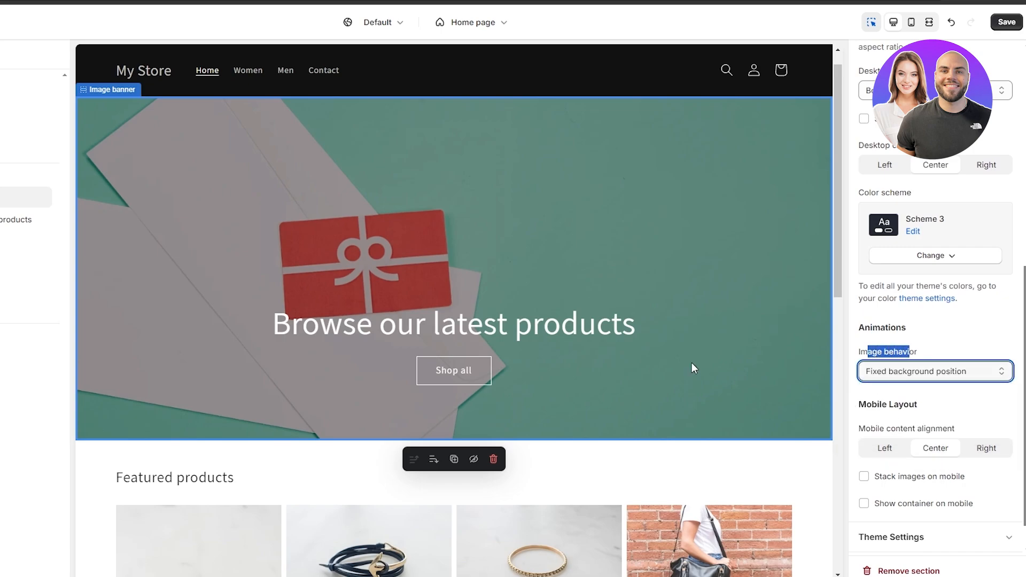
{"action": "scroll", "coordinate": [692, 363], "scroll_direction": "down", "scroll_amount": 5}
{"action": "scroll", "coordinate": [691, 363], "scroll_direction": "up", "scroll_amount": 5}
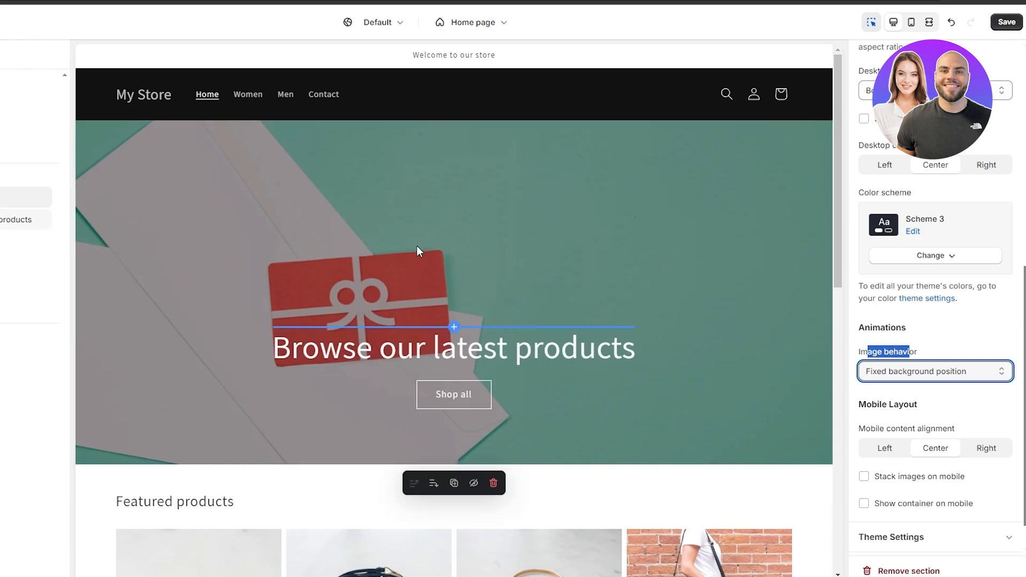
{"action": "scroll", "coordinate": [732, 278], "scroll_direction": "down", "scroll_amount": 5}
{"action": "scroll", "coordinate": [738, 282], "scroll_direction": "down", "scroll_amount": 4}
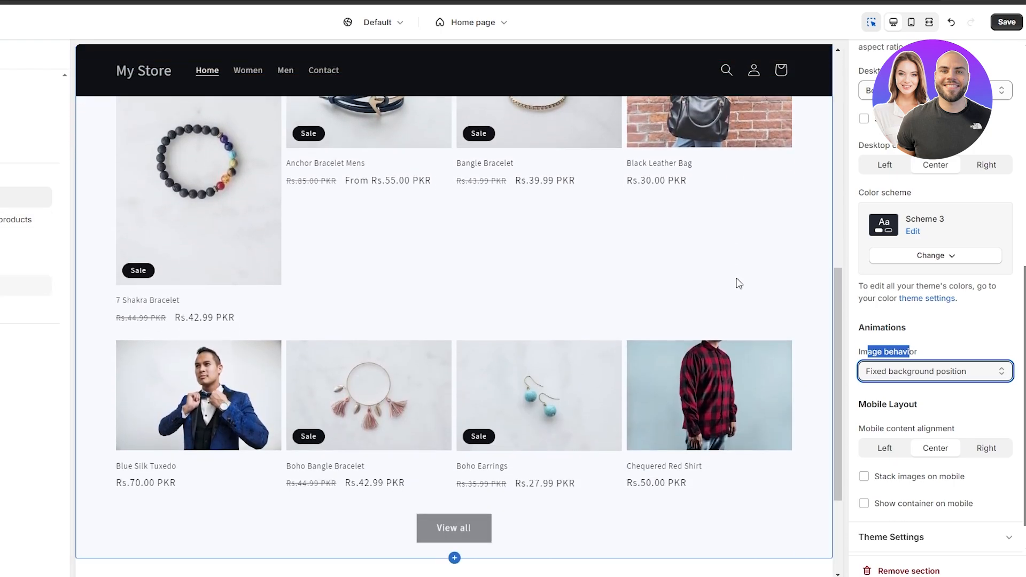
{"action": "scroll", "coordinate": [737, 281], "scroll_direction": "up", "scroll_amount": 6}
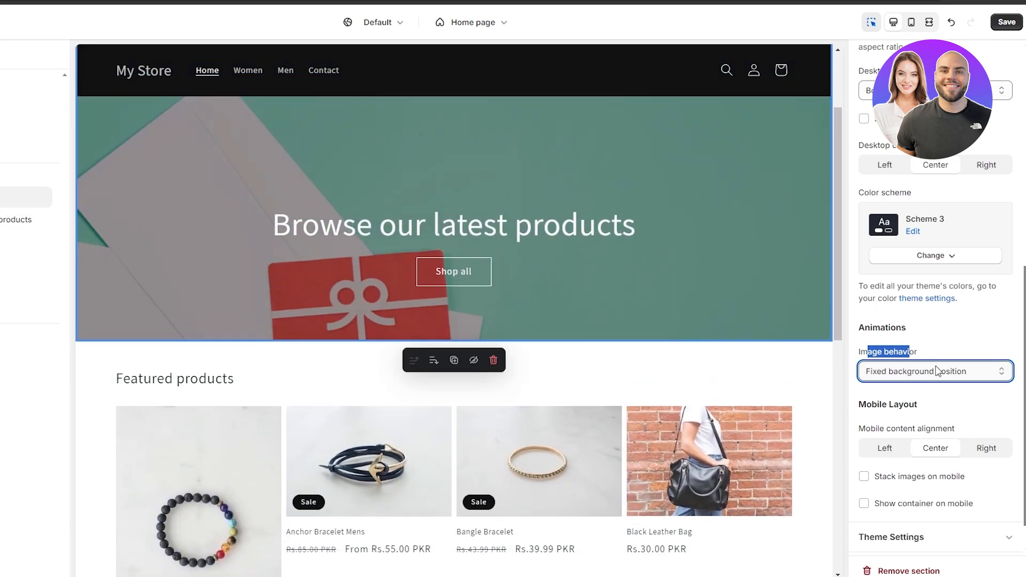
- Set the banner's image behavior to Ambient movement and check the animation in the preview
{"action": "left_click", "coordinate": [919, 373]}
{"action": "left_click", "coordinate": [909, 404]}
{"action": "scroll", "coordinate": [695, 334], "scroll_direction": "up", "scroll_amount": 2}
{"action": "scroll", "coordinate": [679, 332], "scroll_direction": "down", "scroll_amount": 1}
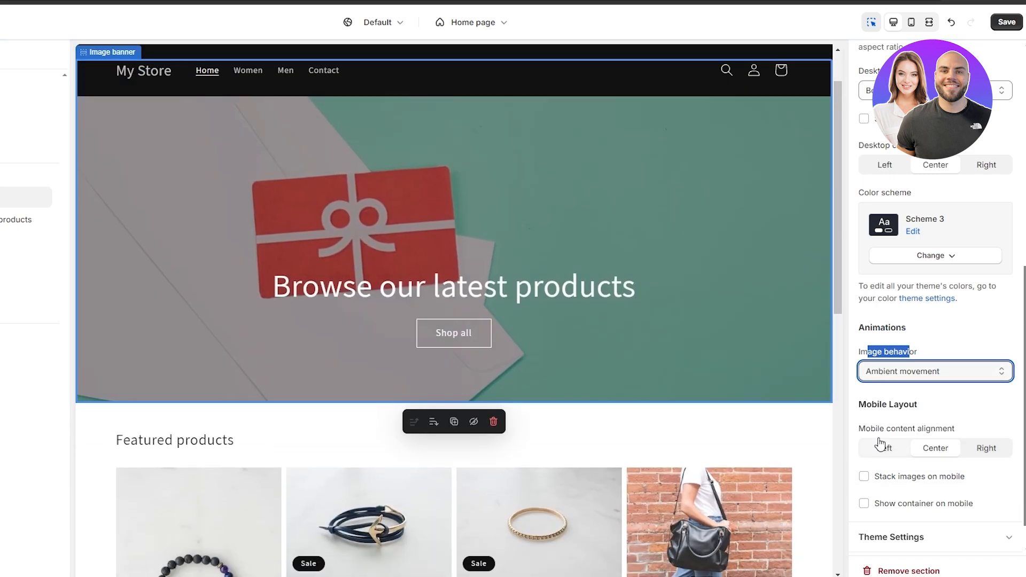
{"action": "scroll", "coordinate": [611, 370], "scroll_direction": "down", "scroll_amount": 2}
{"action": "scroll", "coordinate": [612, 372], "scroll_direction": "up", "scroll_amount": 3}
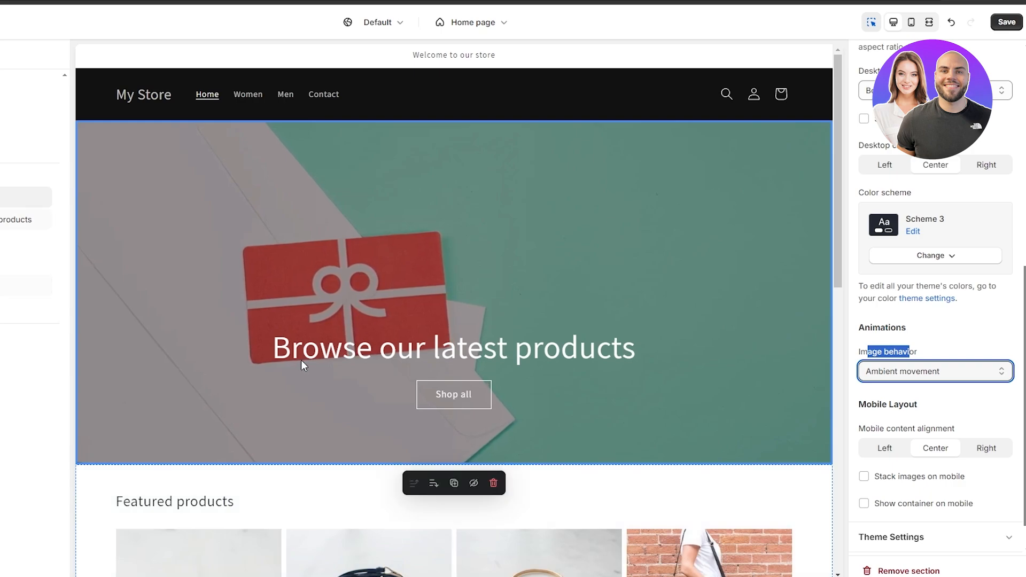
- Return to the Image banner section after viewing the Featured collection, and save the changes
{"action": "left_click", "coordinate": [642, 486]}
{"action": "scroll", "coordinate": [688, 483], "scroll_direction": "up", "scroll_amount": 5}
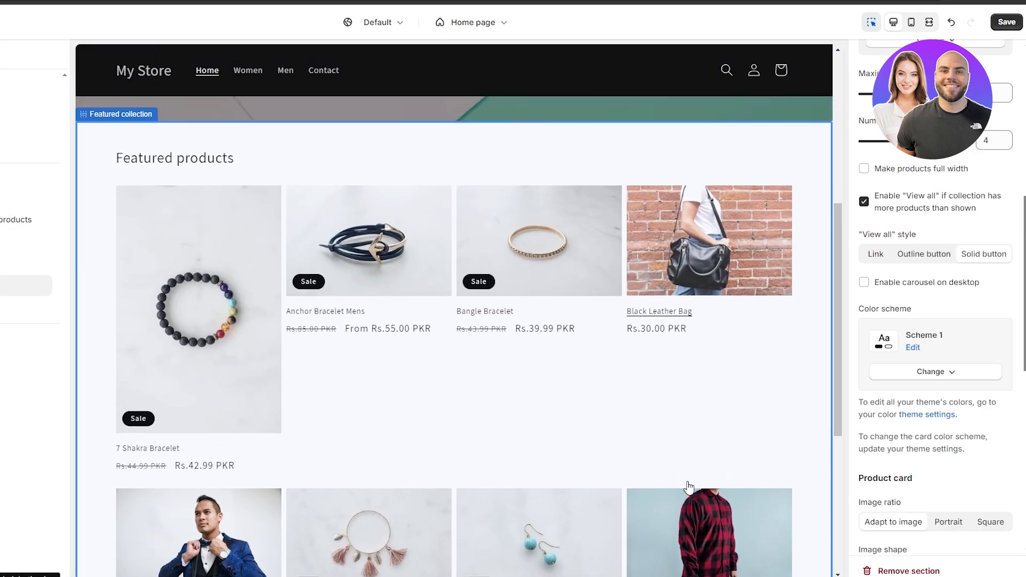
{"action": "left_click", "coordinate": [655, 226]}
{"action": "scroll", "coordinate": [871, 337], "scroll_direction": "down", "scroll_amount": 1}
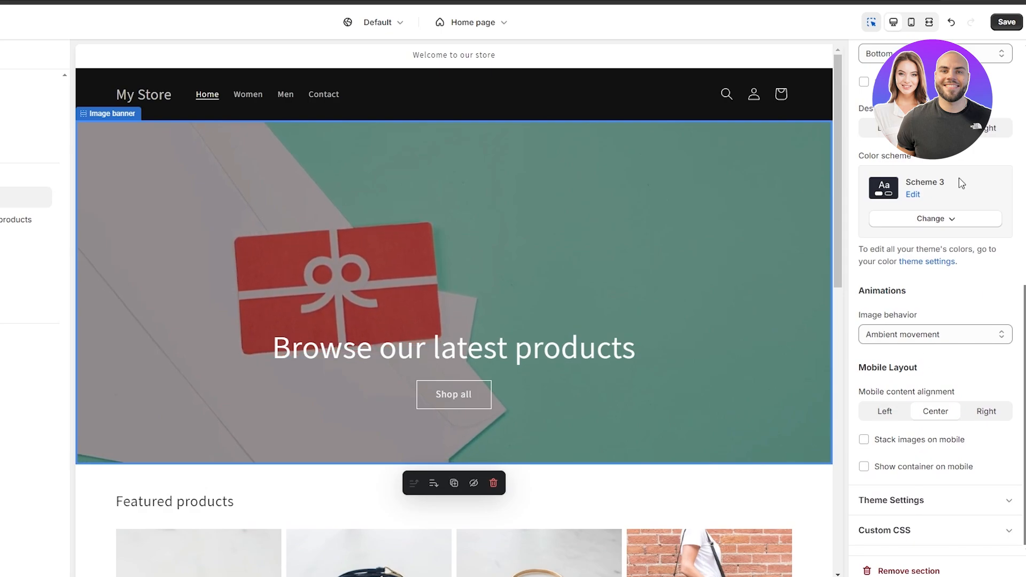
{"action": "left_click", "coordinate": [1014, 25]}
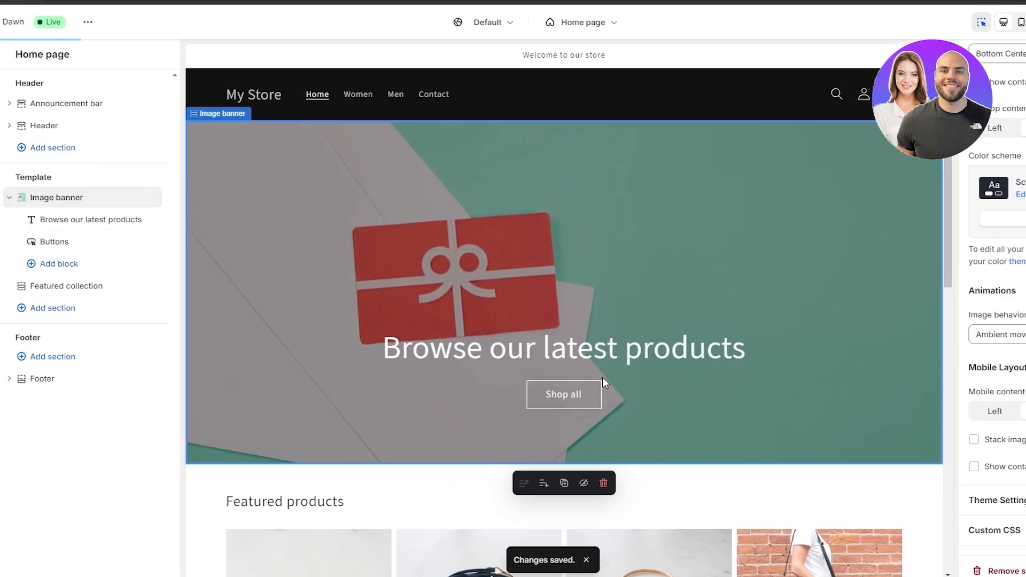
- Review the settings of the banner's heading and Buttons blocks, including the link options for the first button
{"action": "left_click", "coordinate": [69, 221]}
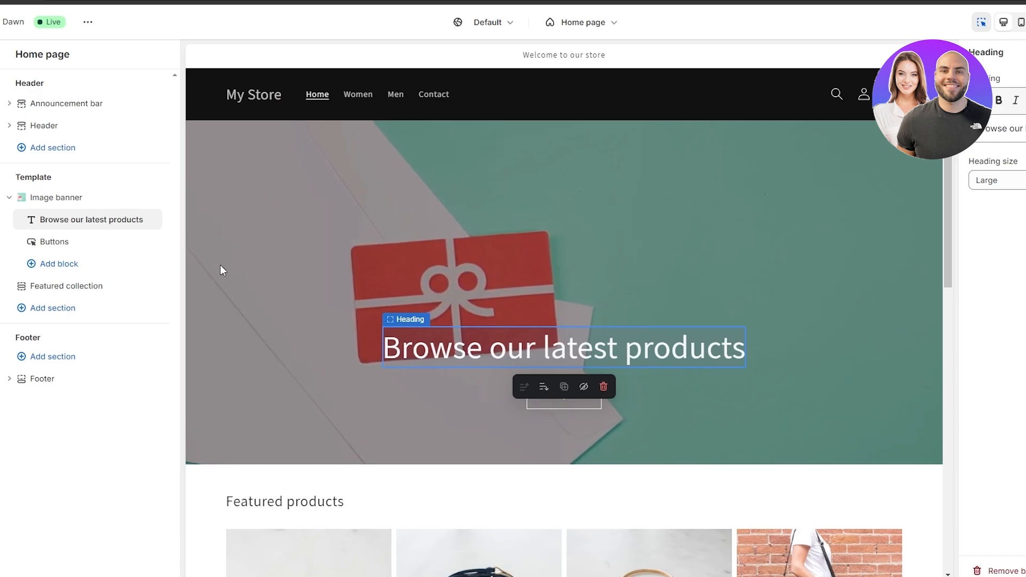
{"action": "left_click", "coordinate": [64, 243]}
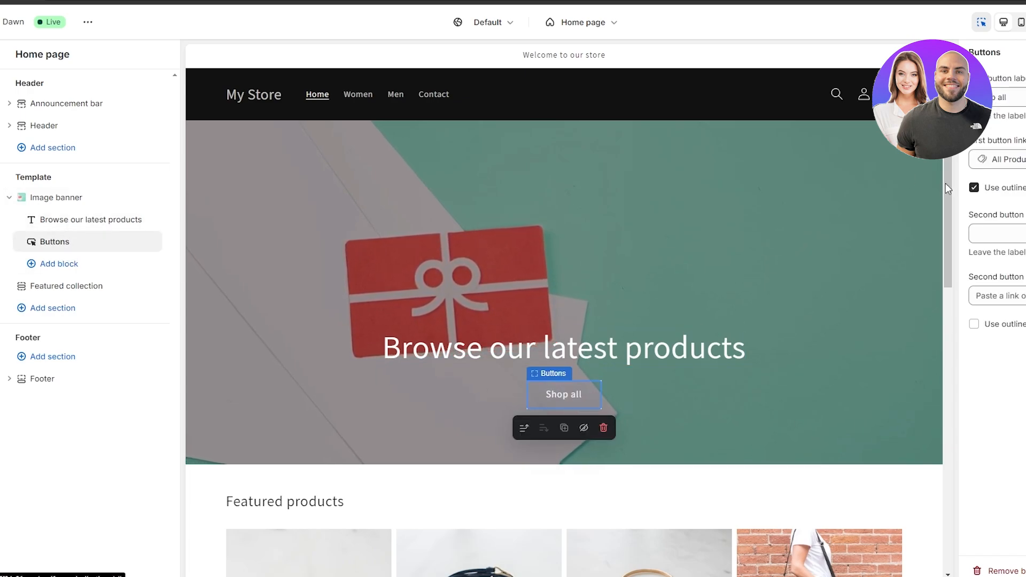
{"action": "left_click", "coordinate": [945, 160]}
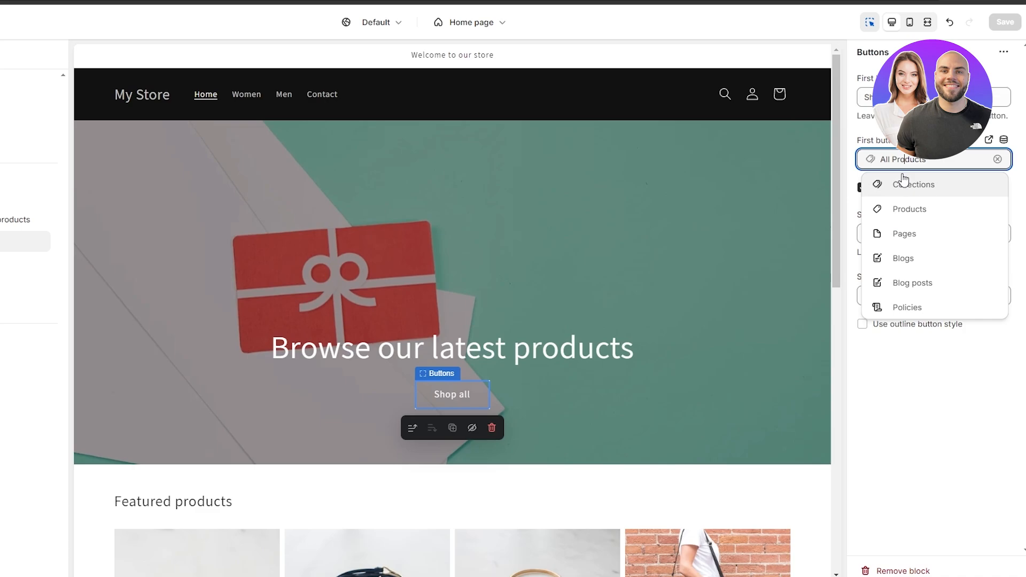
{"action": "left_click", "coordinate": [897, 447]}
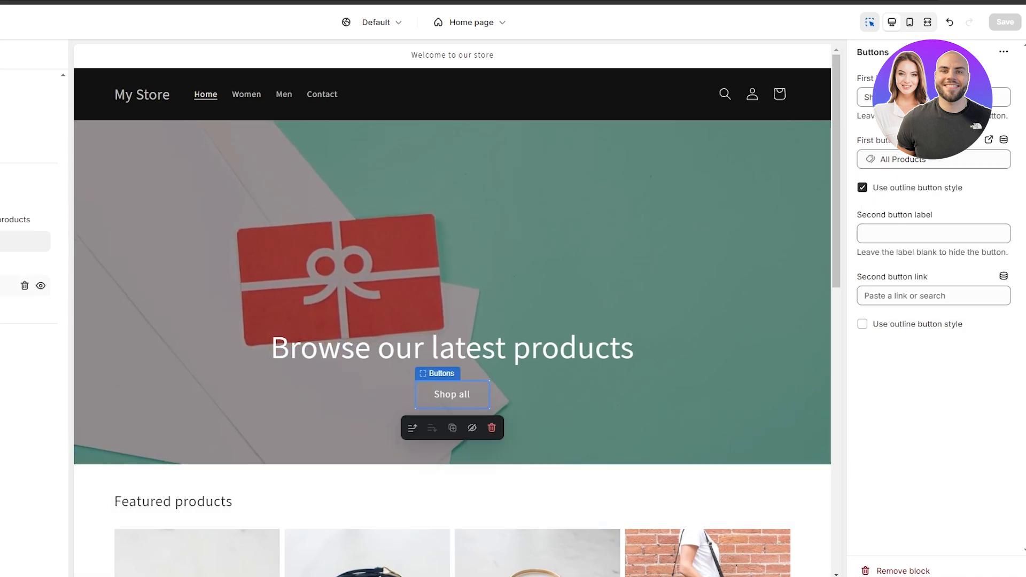
- Look over the Featured products grid in the page preview, down to its View all button
{"action": "scroll", "coordinate": [264, 392], "scroll_direction": "down", "scroll_amount": 5}
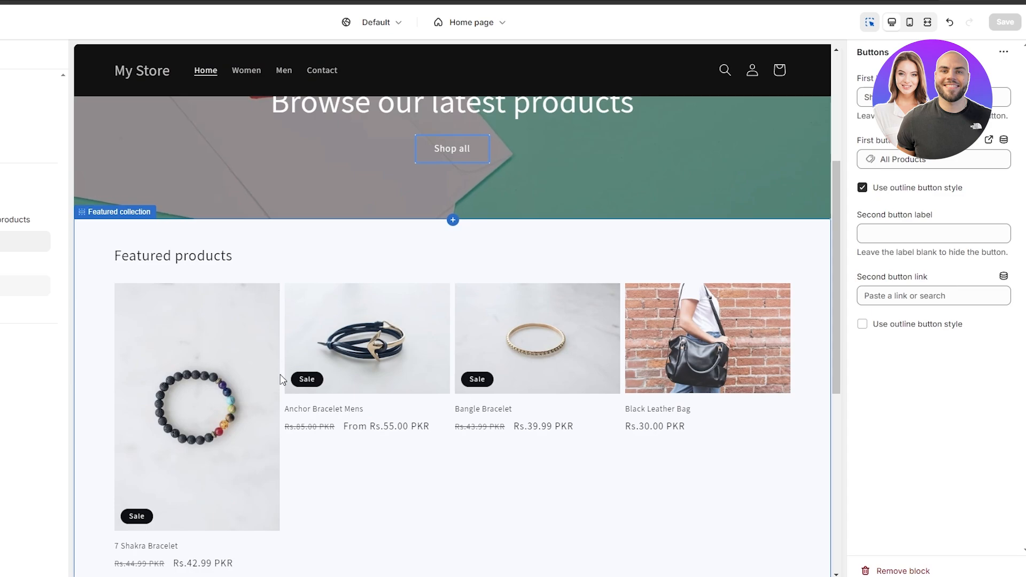
{"action": "scroll", "coordinate": [447, 300], "scroll_direction": "down", "scroll_amount": 2}
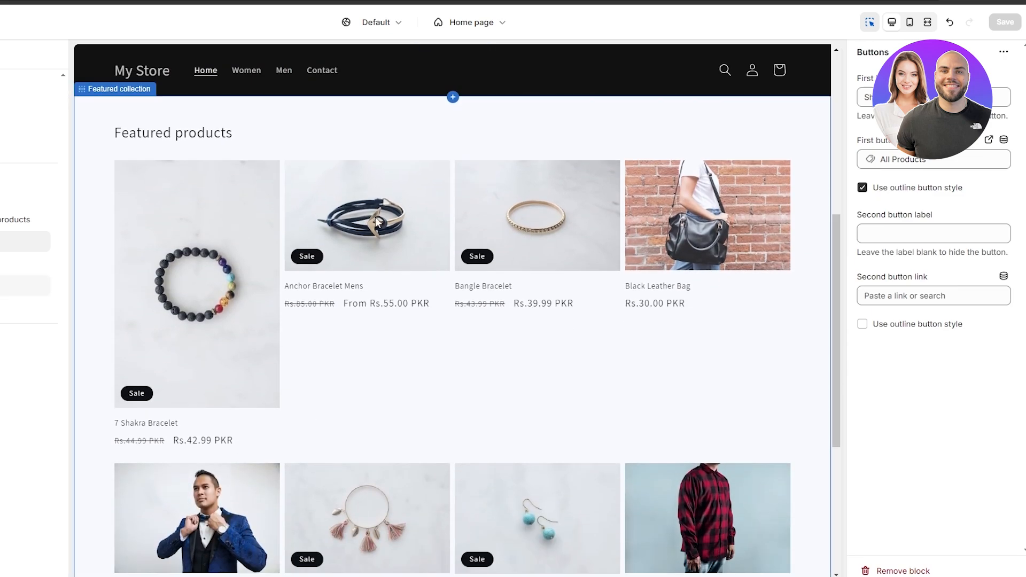
{"action": "scroll", "coordinate": [470, 299], "scroll_direction": "down", "scroll_amount": 1}
{"action": "scroll", "coordinate": [557, 307], "scroll_direction": "down", "scroll_amount": 4}
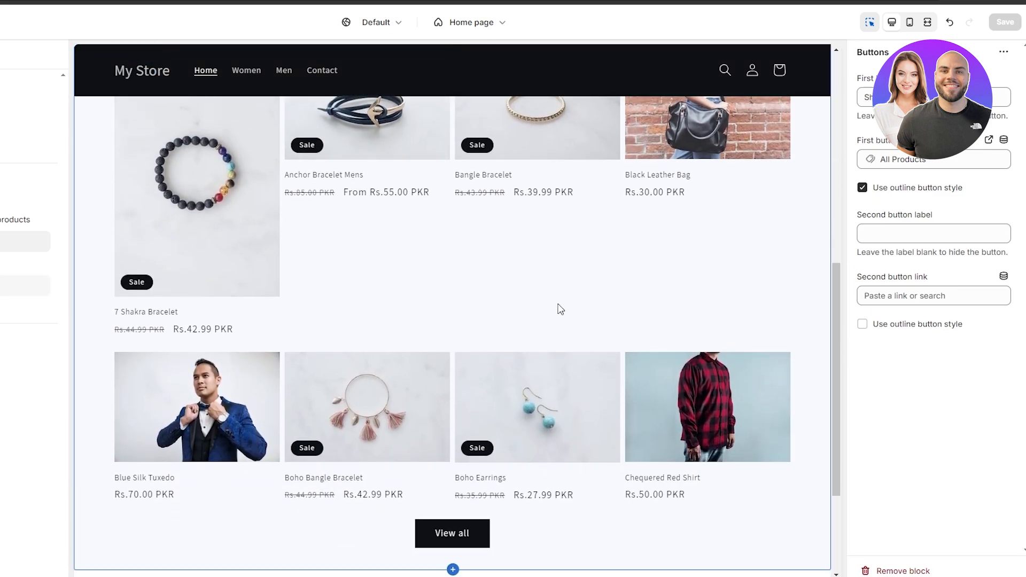
{"action": "scroll", "coordinate": [432, 473], "scroll_direction": "up", "scroll_amount": 4}
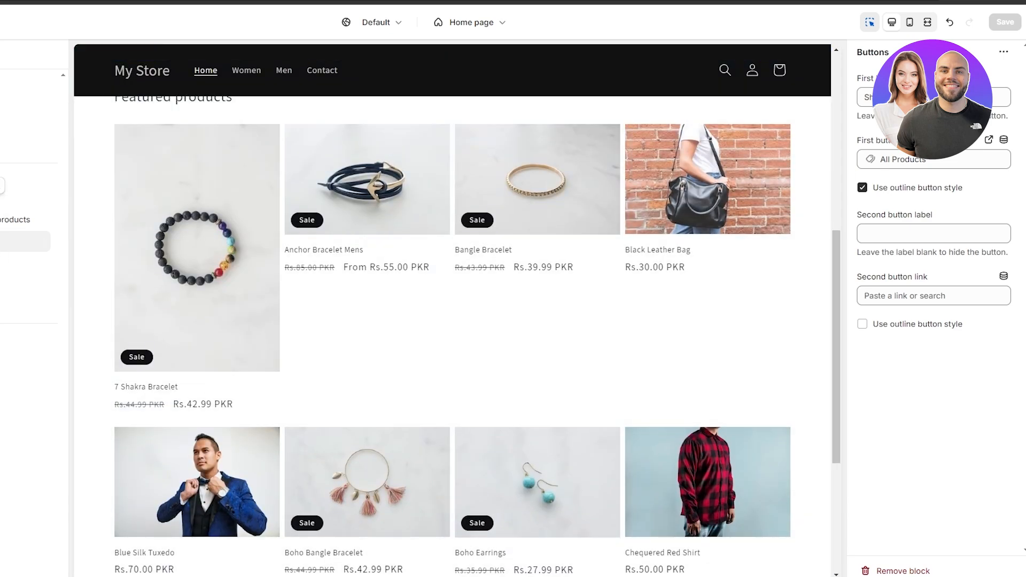
{"action": "scroll", "coordinate": [374, 326], "scroll_direction": "up", "scroll_amount": 2}
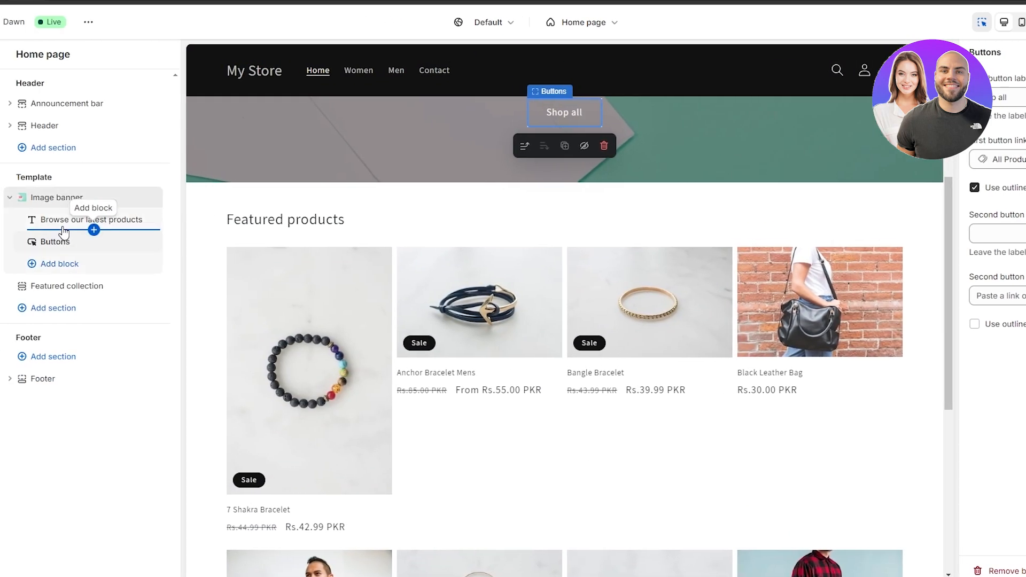
- Set the Featured collection section to show the Women collection, after previewing the Men collection
{"action": "left_click", "coordinate": [64, 230]}
{"action": "left_click", "coordinate": [56, 292]}
{"action": "left_click", "coordinate": [117, 288]}
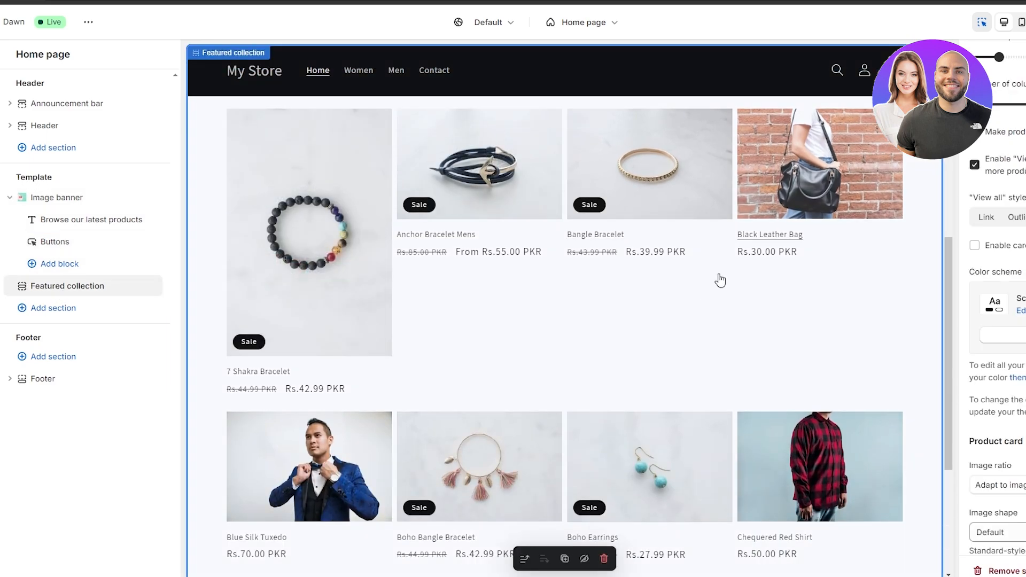
{"action": "scroll", "coordinate": [1016, 280], "scroll_direction": "up", "scroll_amount": 8}
{"action": "scroll", "coordinate": [944, 386], "scroll_direction": "down", "scroll_amount": 1}
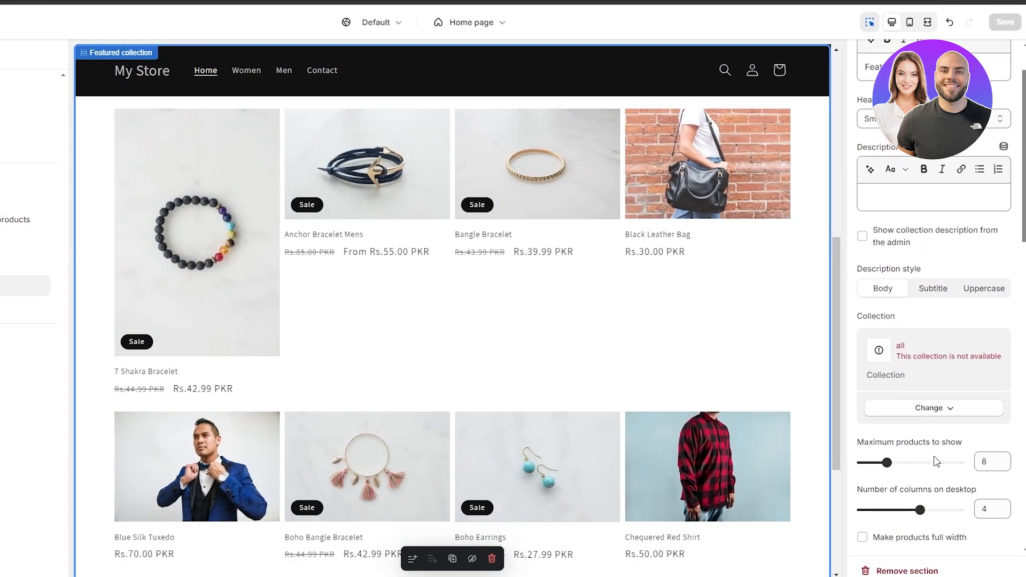
{"action": "left_click", "coordinate": [943, 411]}
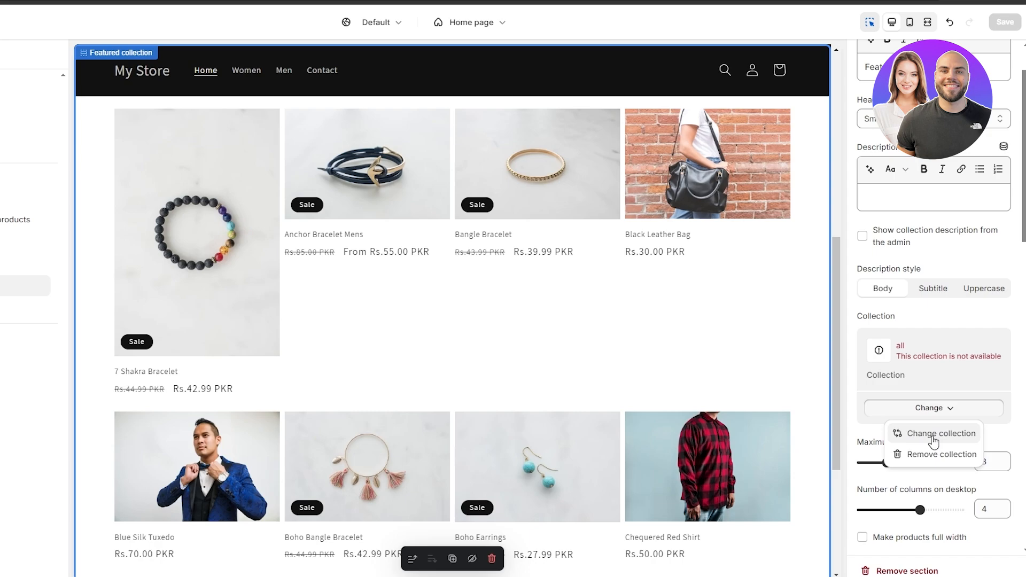
{"action": "left_click", "coordinate": [933, 439]}
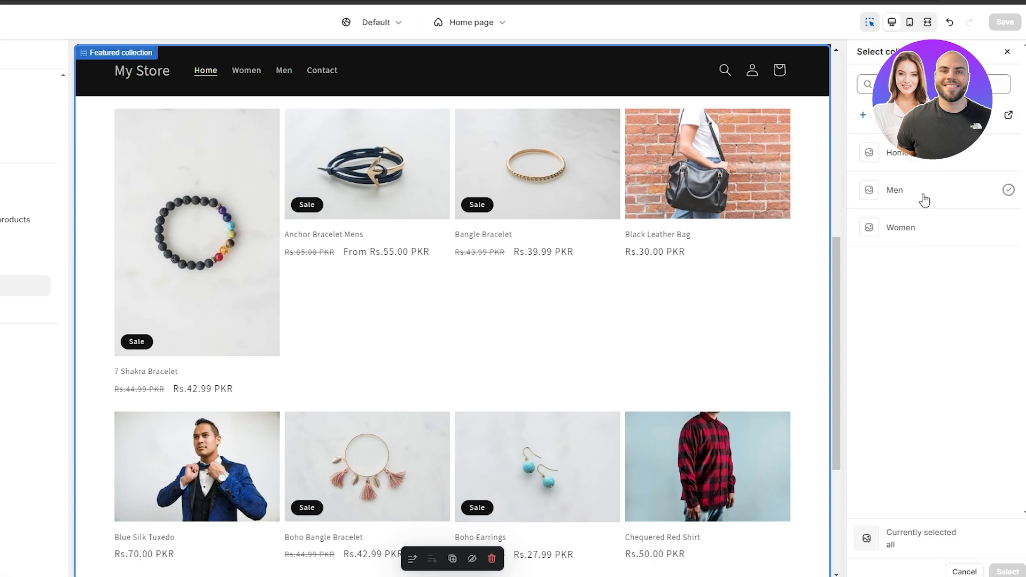
{"action": "left_click", "coordinate": [923, 197]}
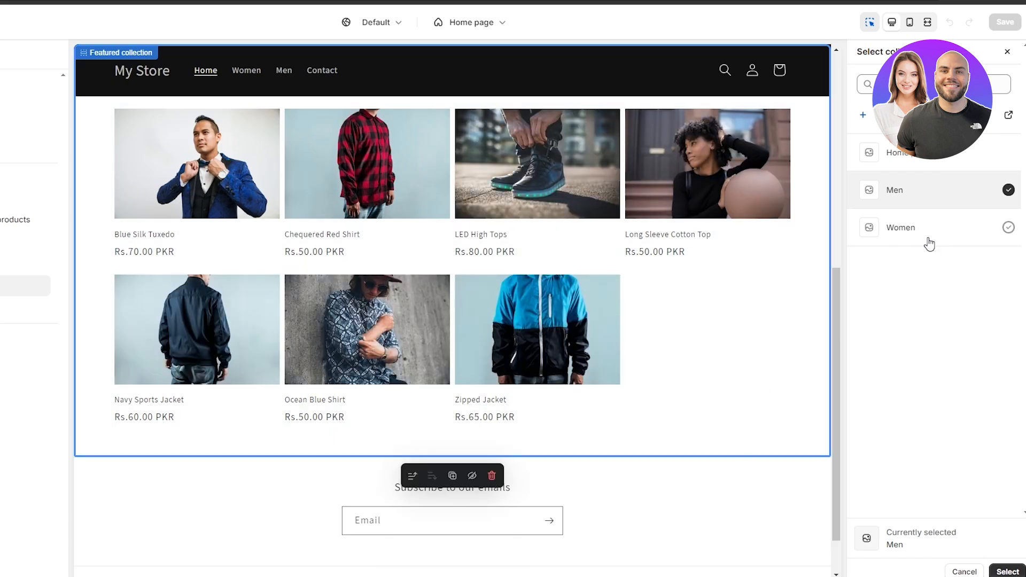
{"action": "left_click", "coordinate": [958, 229]}
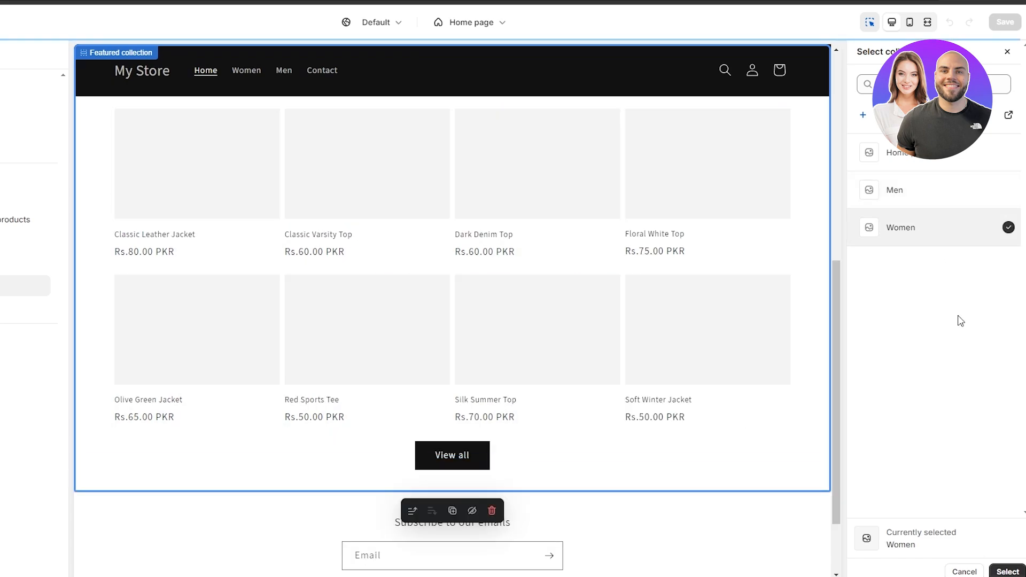
{"action": "scroll", "coordinate": [725, 376], "scroll_direction": "up", "scroll_amount": 1}
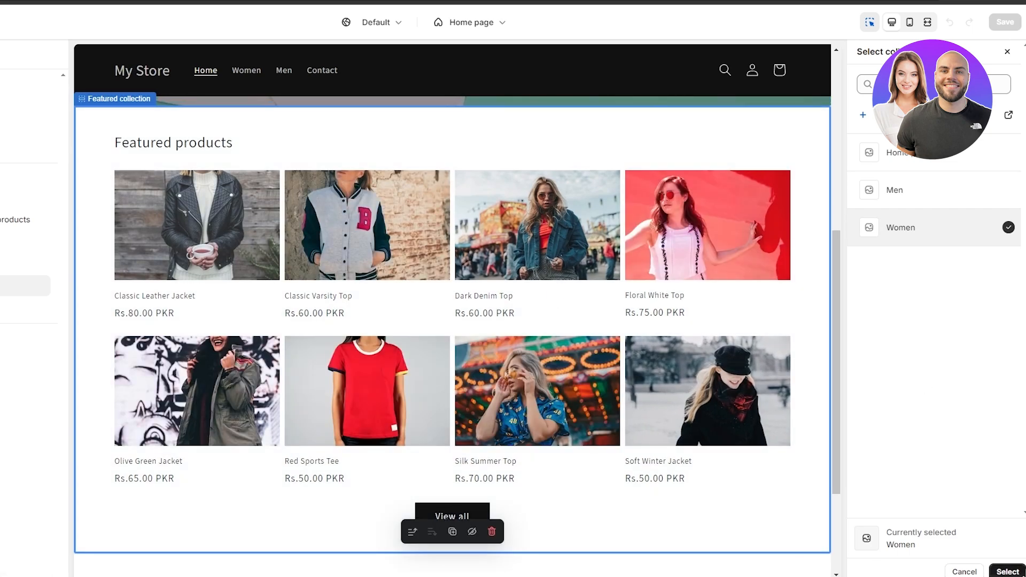
{"action": "left_click", "coordinate": [1022, 575]}
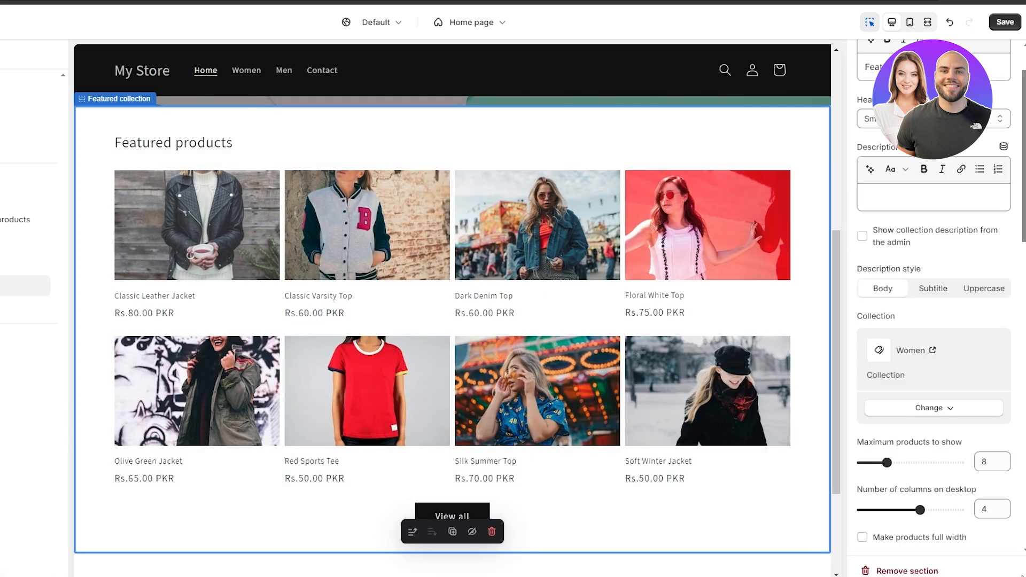
- Set the Featured collection's description style to Uppercase, after trying Subtitle
{"action": "scroll", "coordinate": [889, 157], "scroll_direction": "down", "scroll_amount": 2}
{"action": "scroll", "coordinate": [921, 389], "scroll_direction": "up", "scroll_amount": 3}
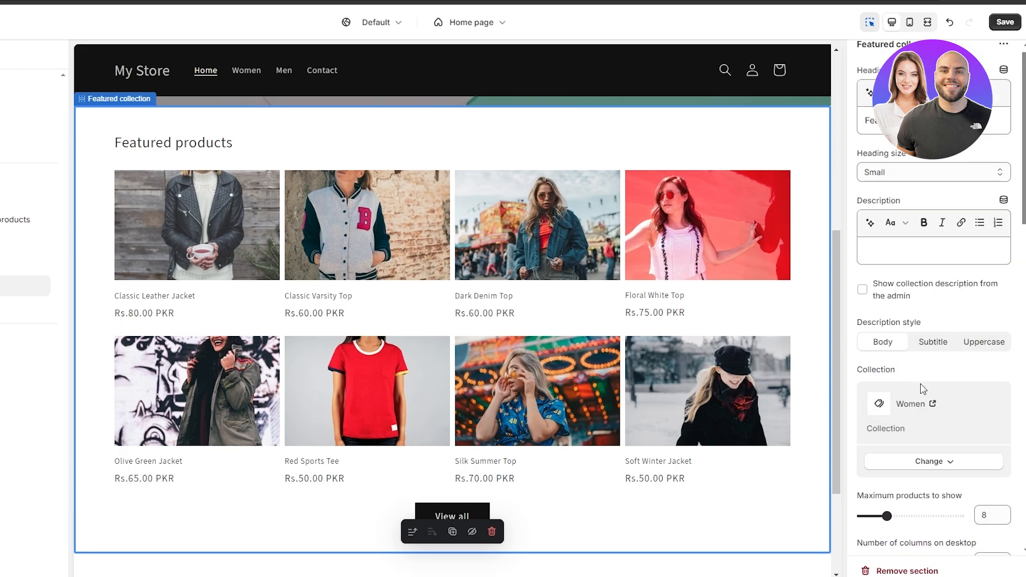
{"action": "scroll", "coordinate": [903, 321], "scroll_direction": "down", "scroll_amount": 1}
{"action": "left_click", "coordinate": [932, 291]}
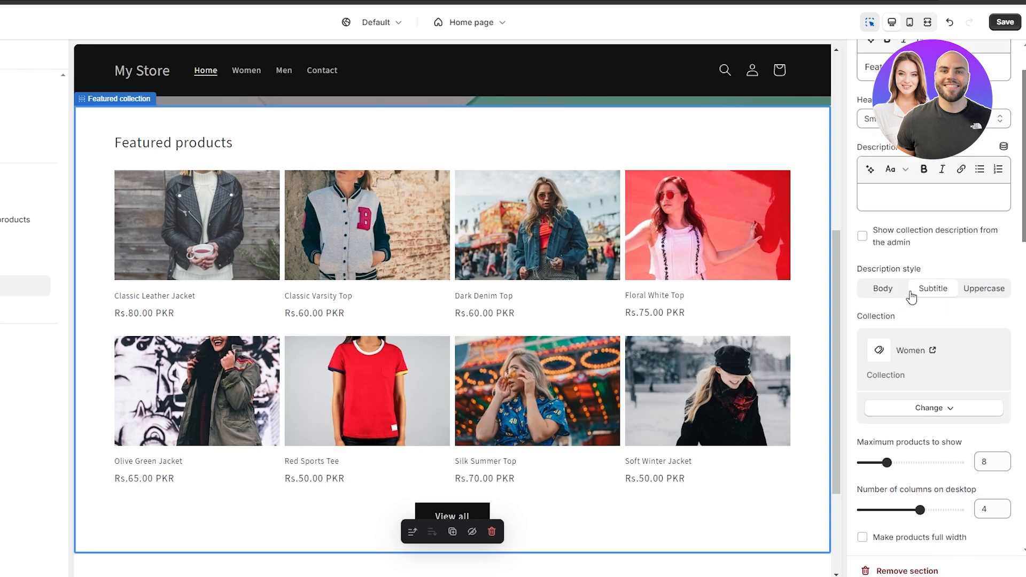
{"action": "left_click", "coordinate": [988, 291]}
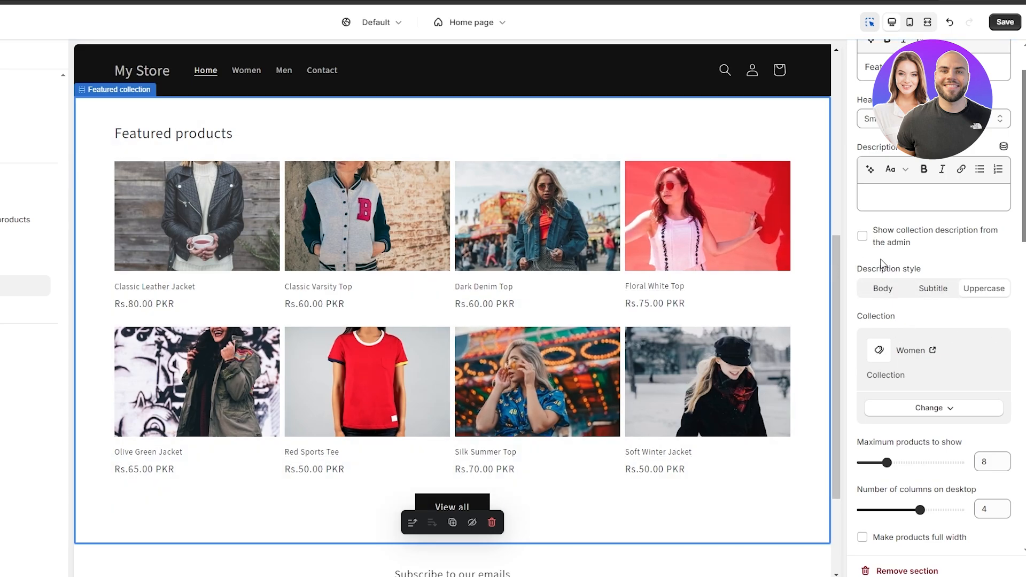
- Try the Outline button and Link styles for the Featured collection's "View all", and return it to Solid button
{"action": "scroll", "coordinate": [881, 256], "scroll_direction": "down", "scroll_amount": 3}
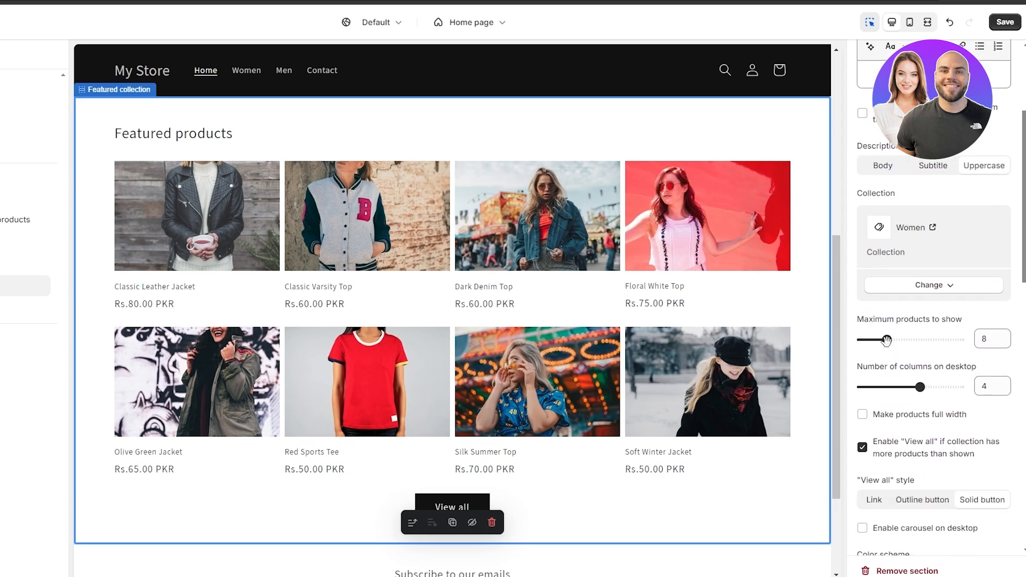
{"action": "scroll", "coordinate": [920, 396], "scroll_direction": "down", "scroll_amount": 3}
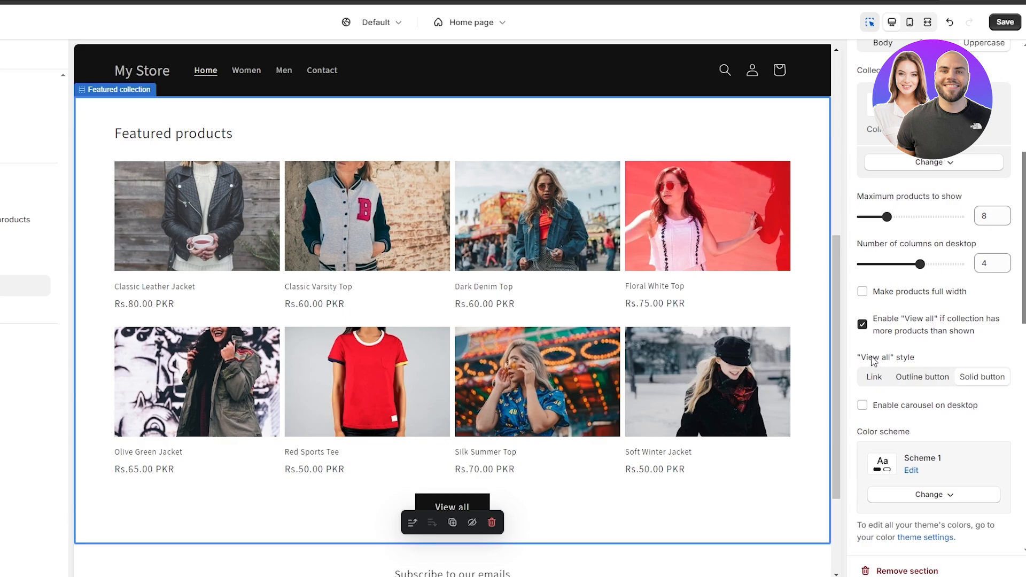
{"action": "scroll", "coordinate": [367, 428], "scroll_direction": "down", "scroll_amount": 1}
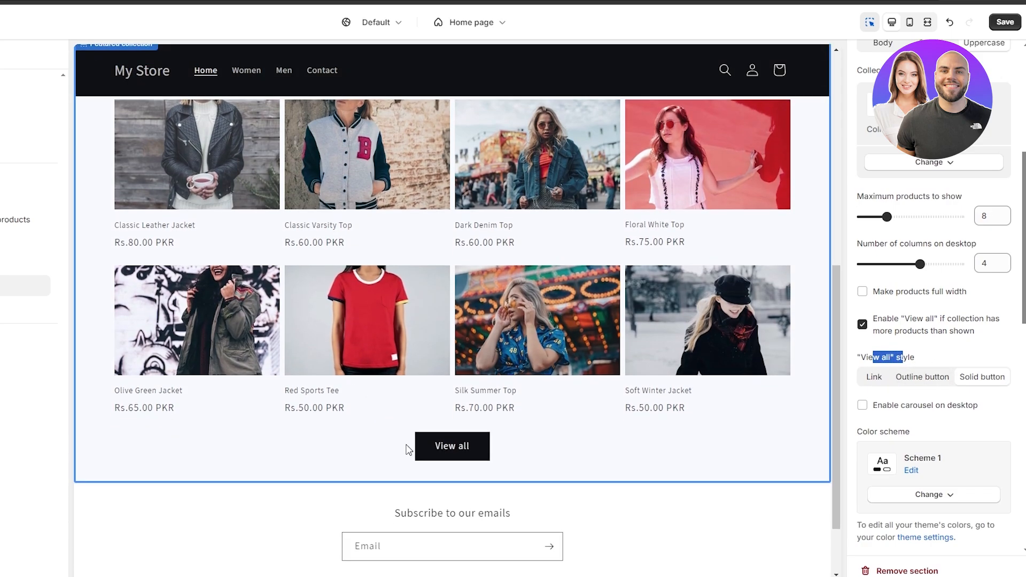
{"action": "left_click", "coordinate": [923, 385]}
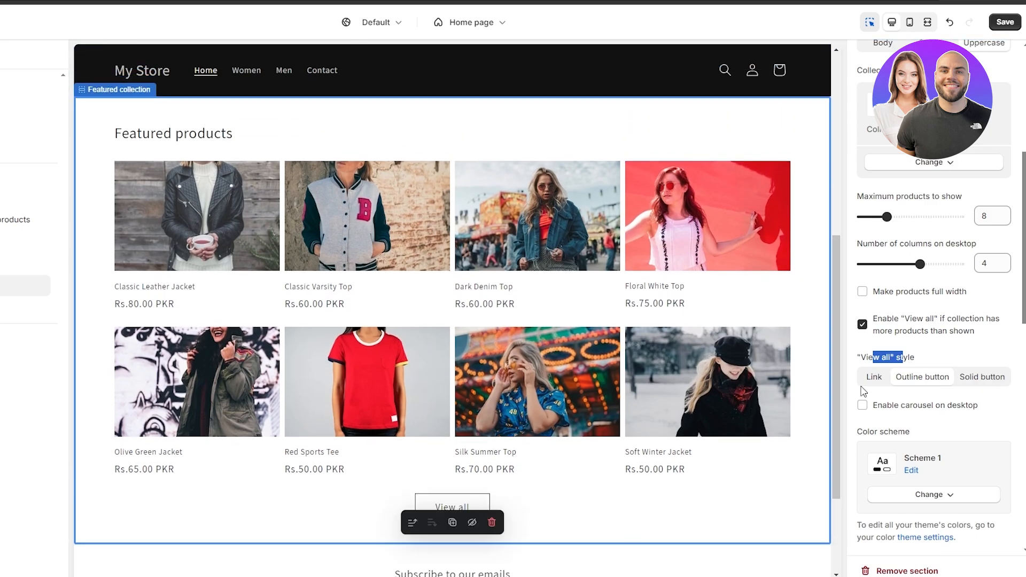
{"action": "left_click", "coordinate": [874, 380]}
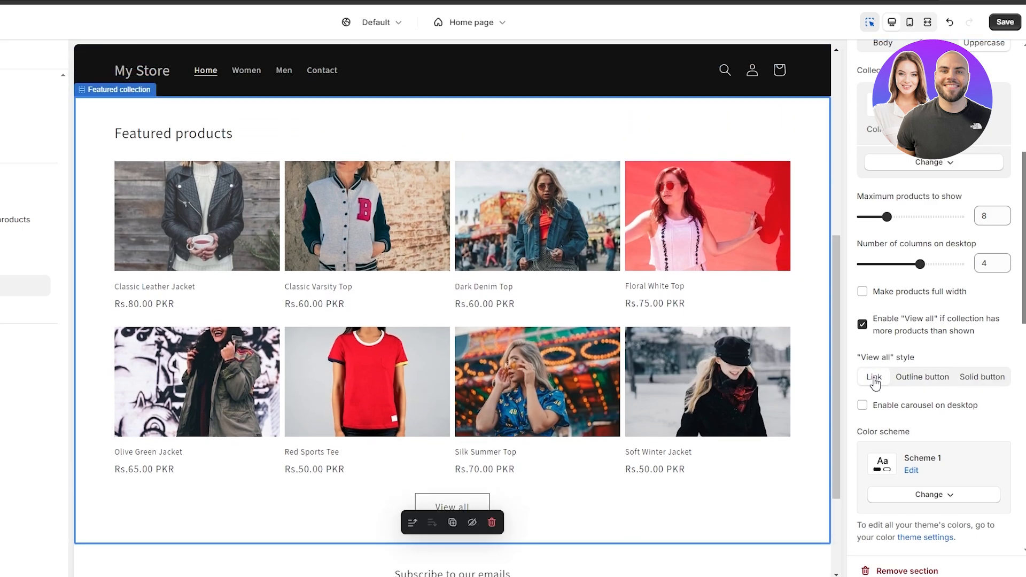
{"action": "scroll", "coordinate": [875, 382], "scroll_direction": "down", "scroll_amount": 2}
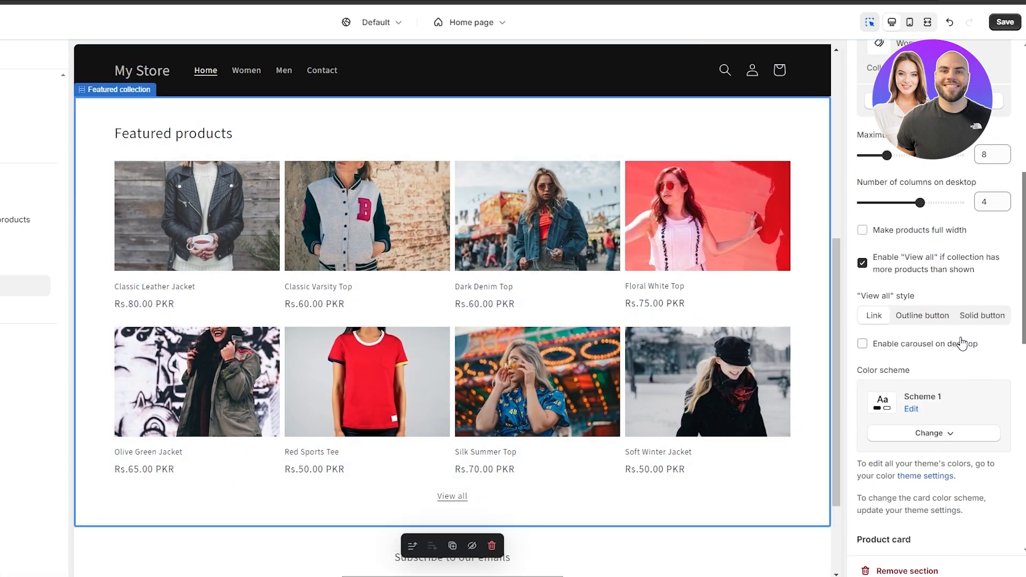
{"action": "left_click", "coordinate": [971, 316]}
- Try color Scheme 2 on the Featured collection section and switch back to Scheme 1
{"action": "scroll", "coordinate": [972, 329], "scroll_direction": "down", "scroll_amount": 2}
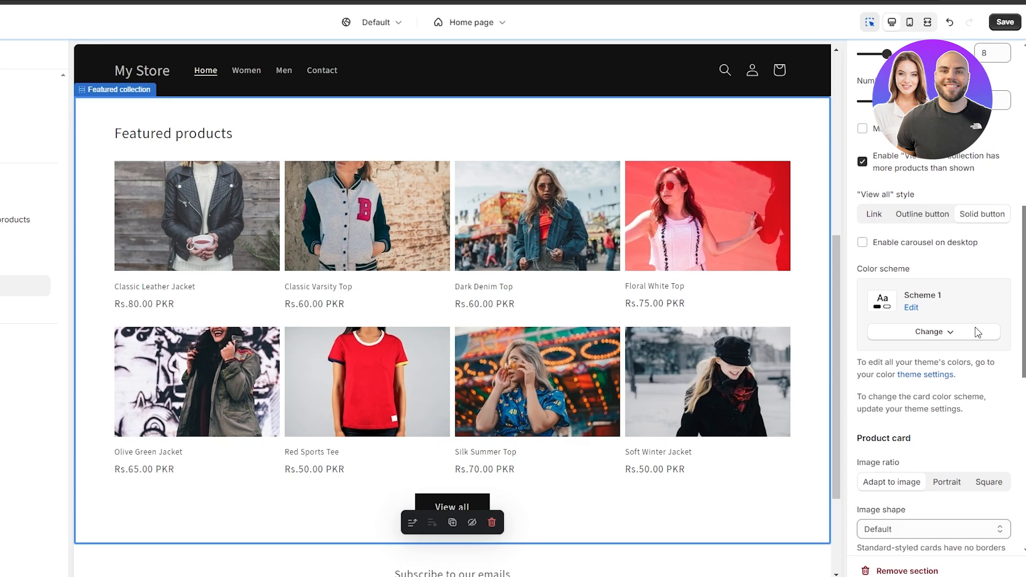
{"action": "left_click", "coordinate": [941, 312]}
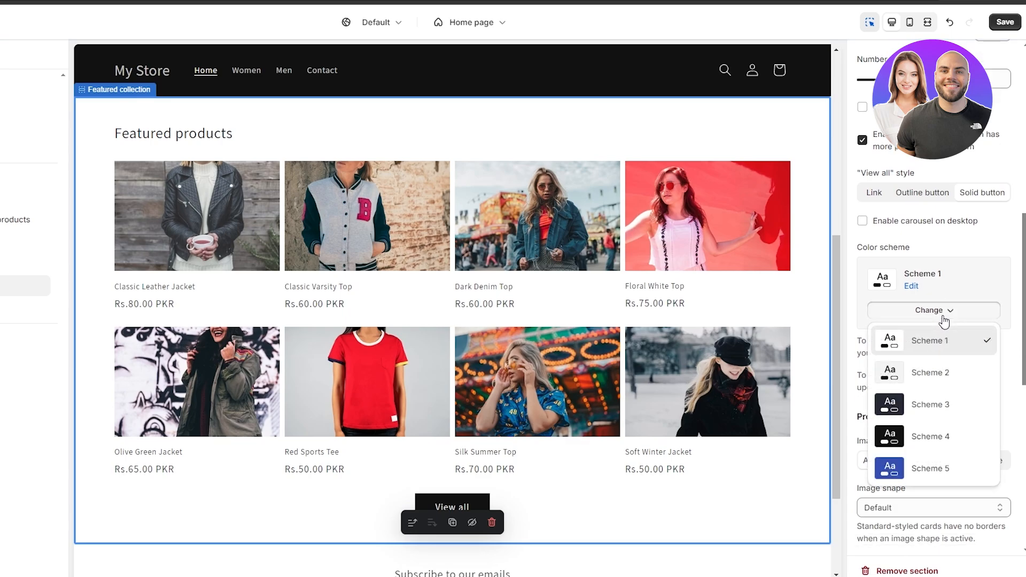
{"action": "left_click", "coordinate": [942, 376]}
{"action": "left_click", "coordinate": [940, 311]}
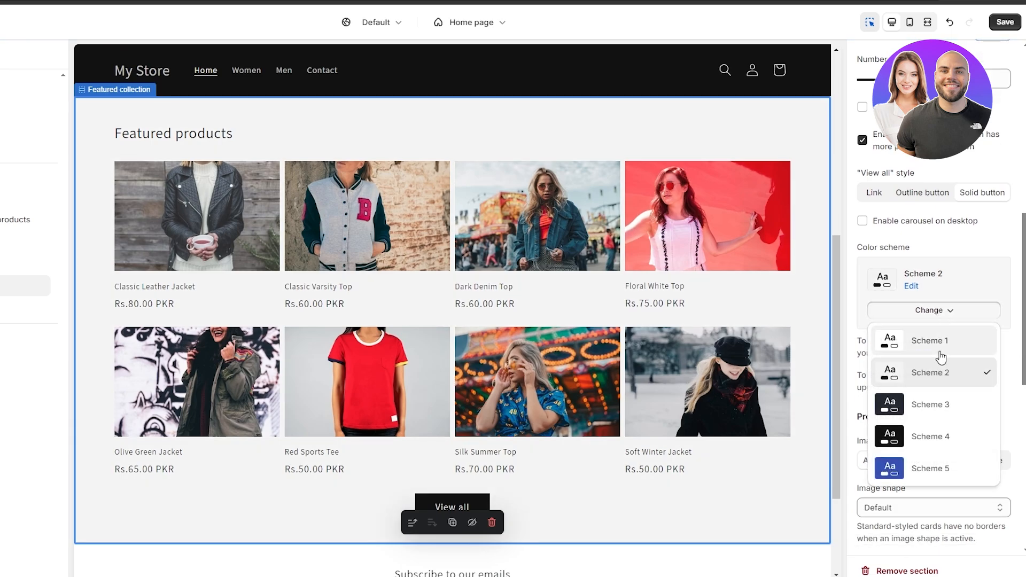
{"action": "left_click", "coordinate": [941, 353]}
- Try the Portrait and Square image ratios on the product cards and return to Adapt to image
{"action": "scroll", "coordinate": [952, 320], "scroll_direction": "down", "scroll_amount": 2}
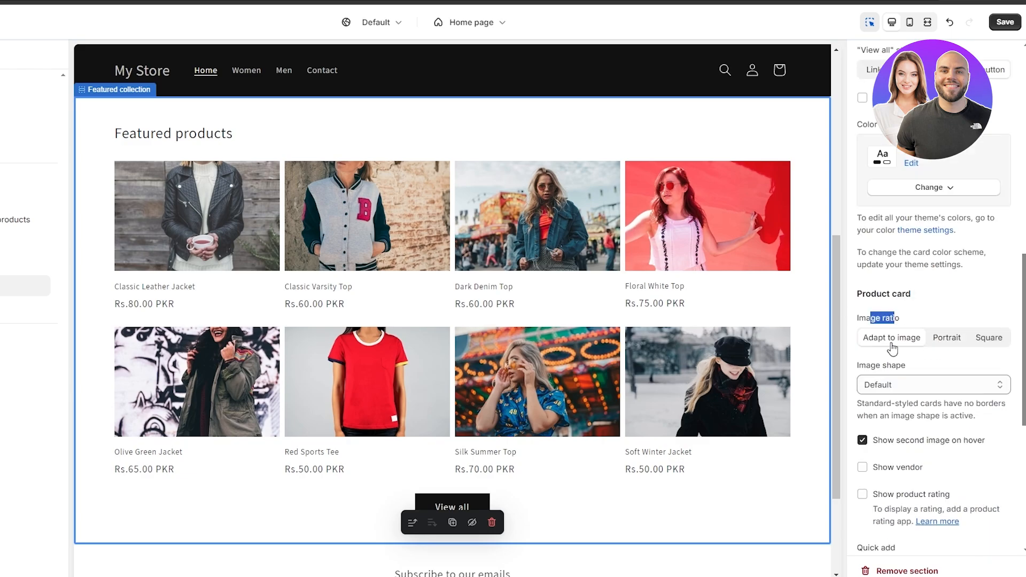
{"action": "left_click", "coordinate": [937, 345]}
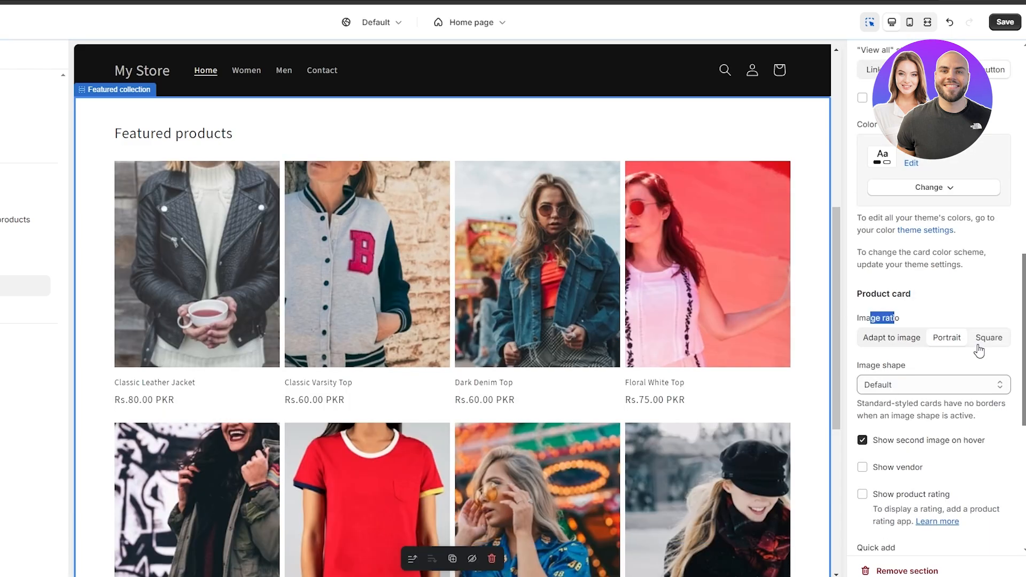
{"action": "left_click", "coordinate": [985, 349]}
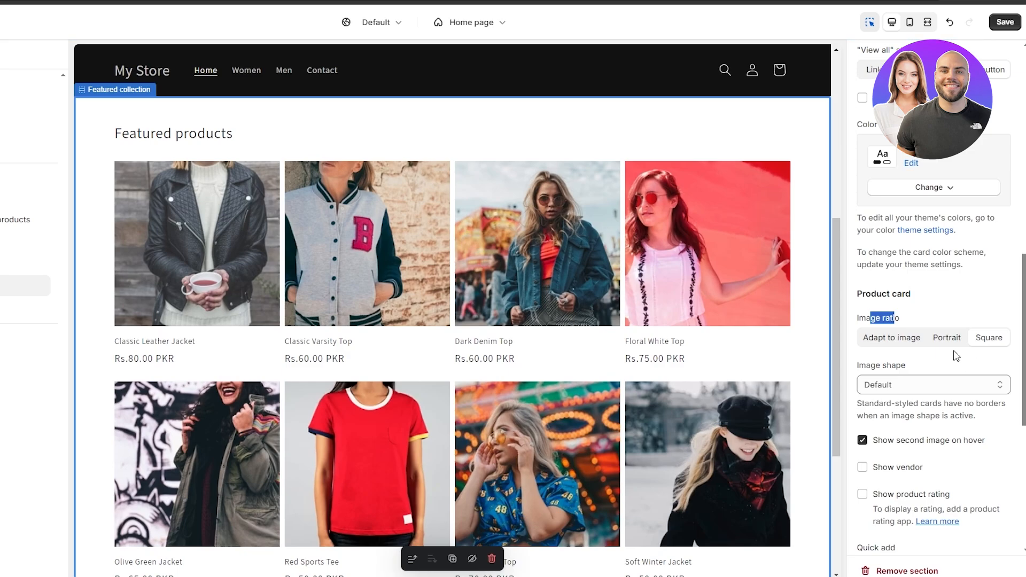
{"action": "left_click", "coordinate": [917, 345]}
- Review the remaining product card and mobile layout settings of the Featured collection, and save the changes
{"action": "scroll", "coordinate": [997, 395], "scroll_direction": "down", "scroll_amount": 4}
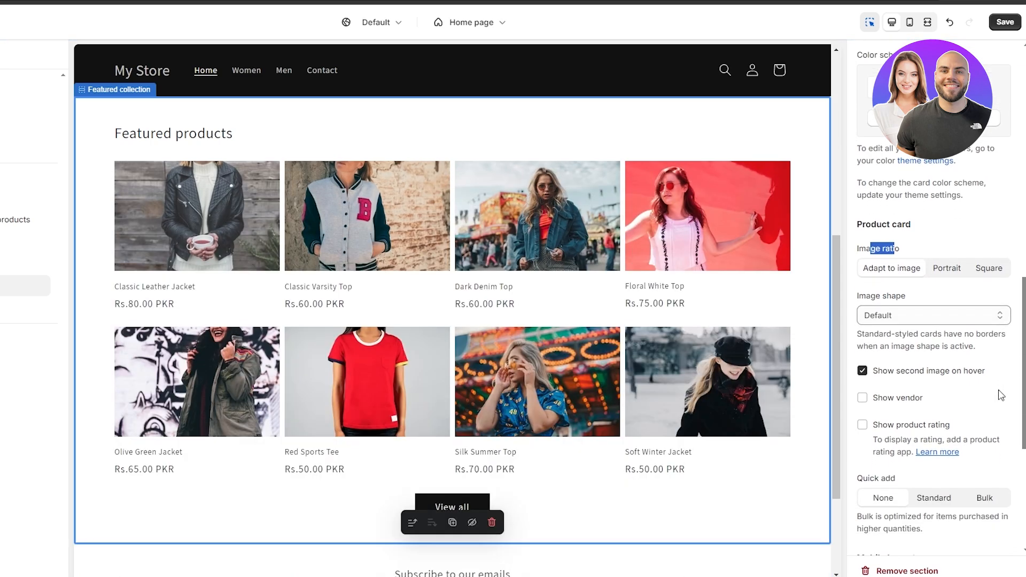
{"action": "scroll", "coordinate": [997, 396], "scroll_direction": "down", "scroll_amount": 3}
{"action": "scroll", "coordinate": [912, 366], "scroll_direction": "up", "scroll_amount": 2}
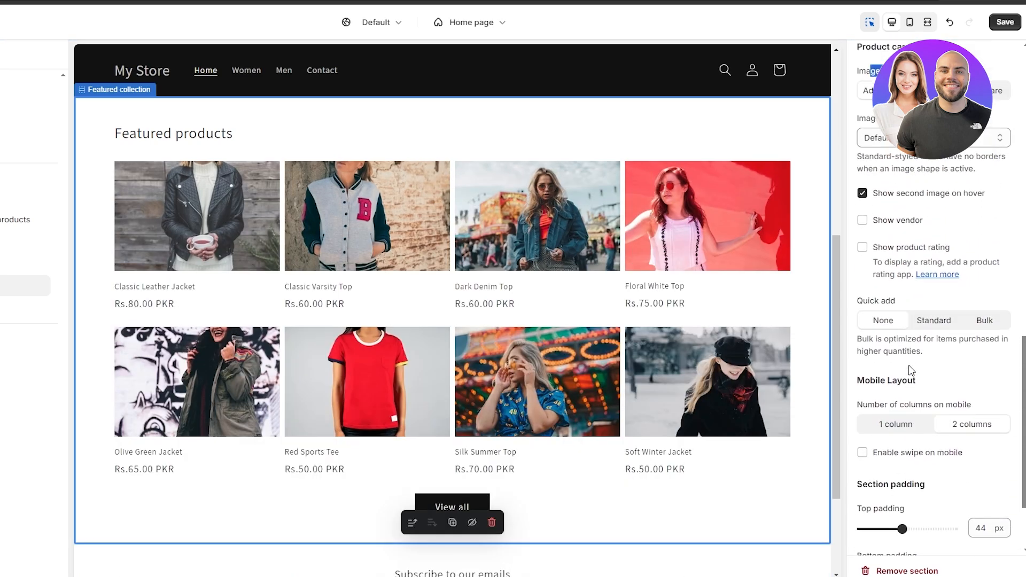
{"action": "left_click", "coordinate": [1004, 20]}
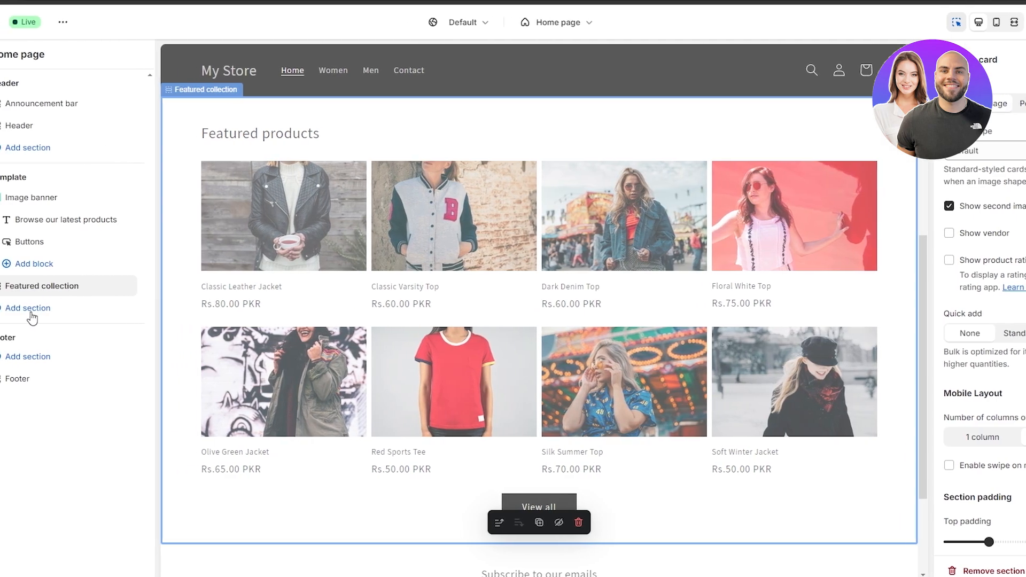
- Add a Collection list section to the home page template below the Featured collection
{"action": "left_click", "coordinate": [32, 309]}
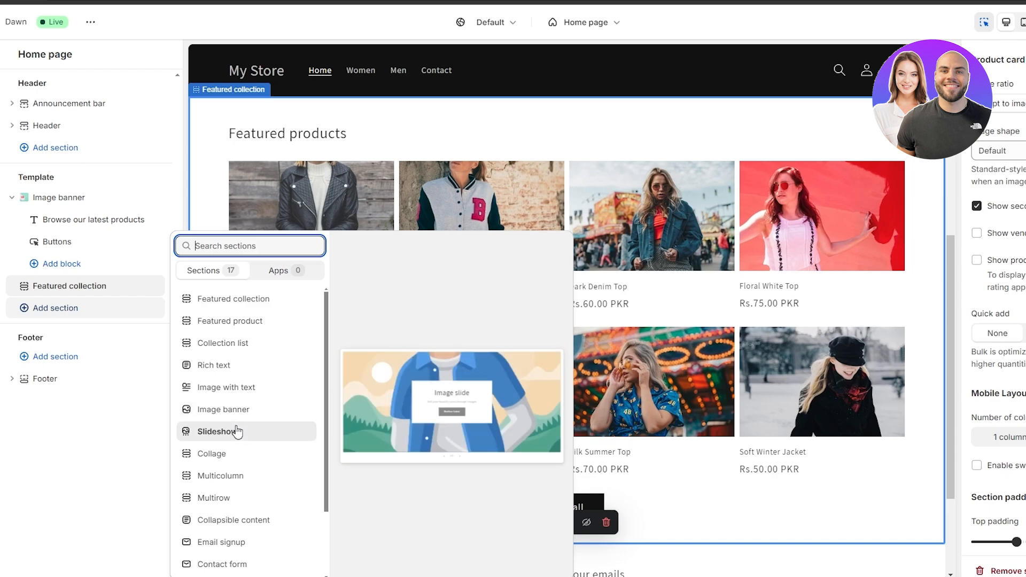
{"action": "scroll", "coordinate": [241, 390], "scroll_direction": "down", "scroll_amount": 2}
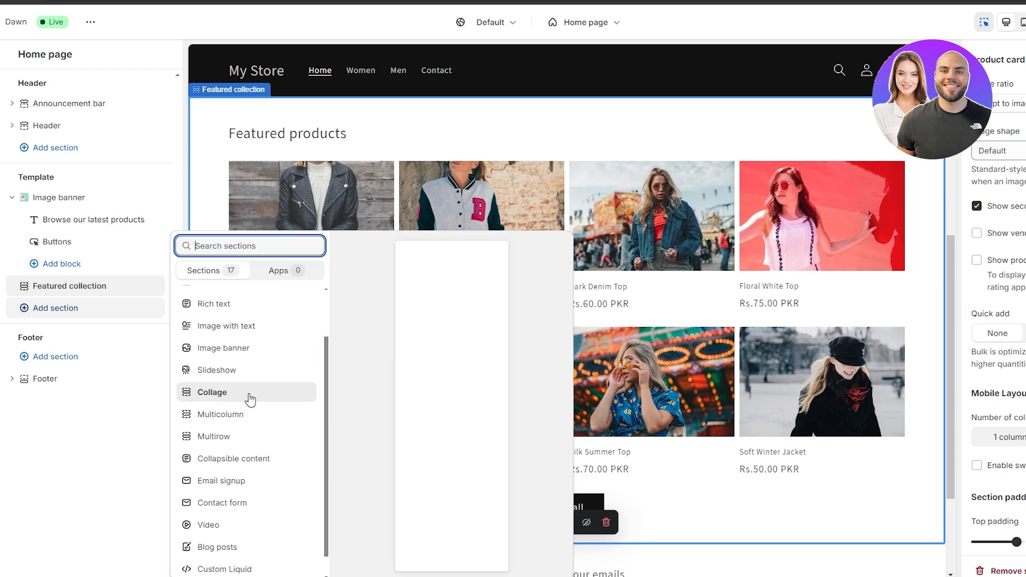
{"action": "scroll", "coordinate": [230, 374], "scroll_direction": "up", "scroll_amount": 1}
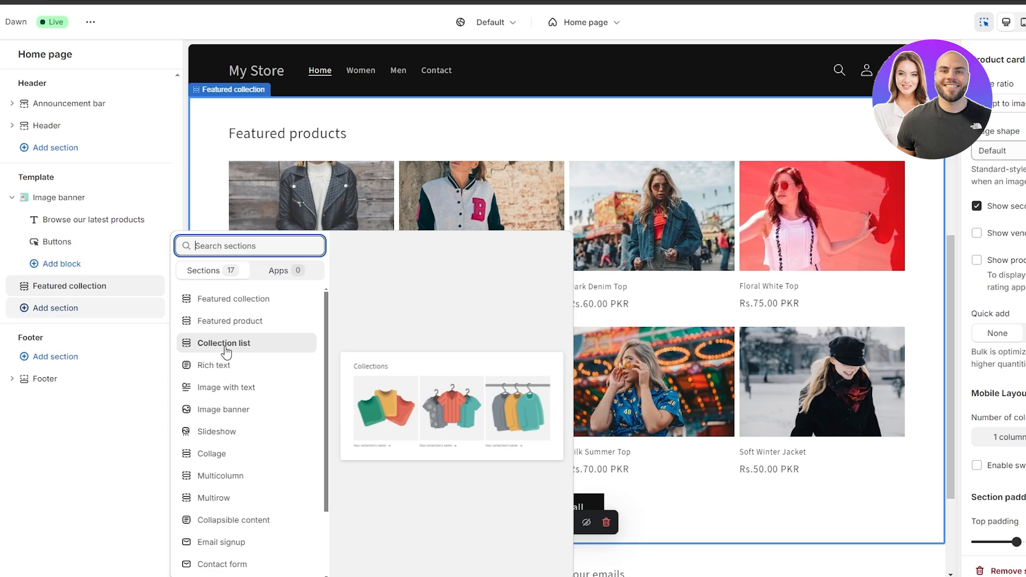
{"action": "left_click", "coordinate": [226, 351]}
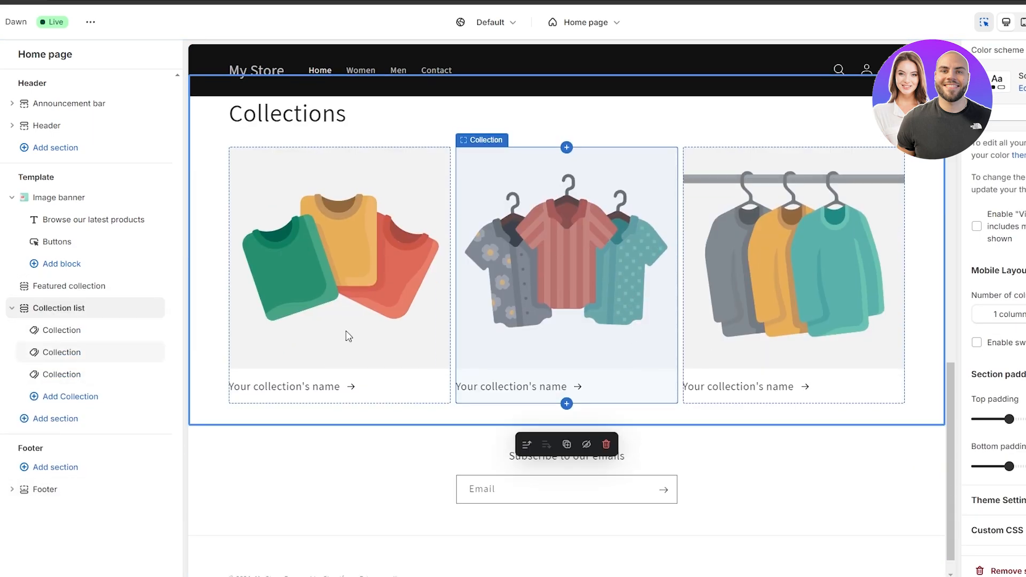
- Review the Collection list section settings, enable the "View all" button for lists with more collections than shown, and save the changes
{"action": "scroll", "coordinate": [1010, 235], "scroll_direction": "up", "scroll_amount": 5}
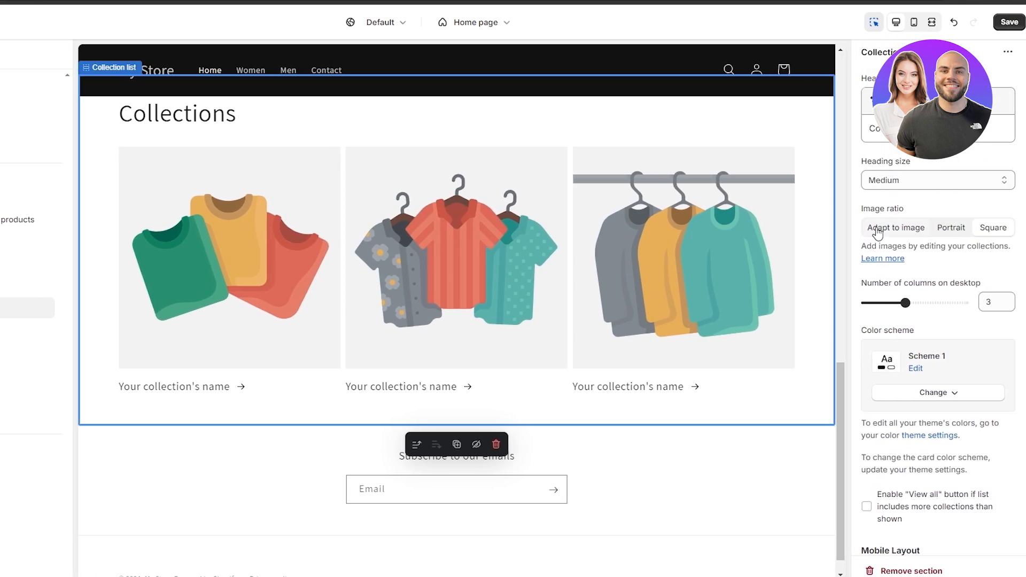
{"action": "scroll", "coordinate": [908, 241], "scroll_direction": "down", "scroll_amount": 6}
{"action": "scroll", "coordinate": [920, 326], "scroll_direction": "up", "scroll_amount": 5}
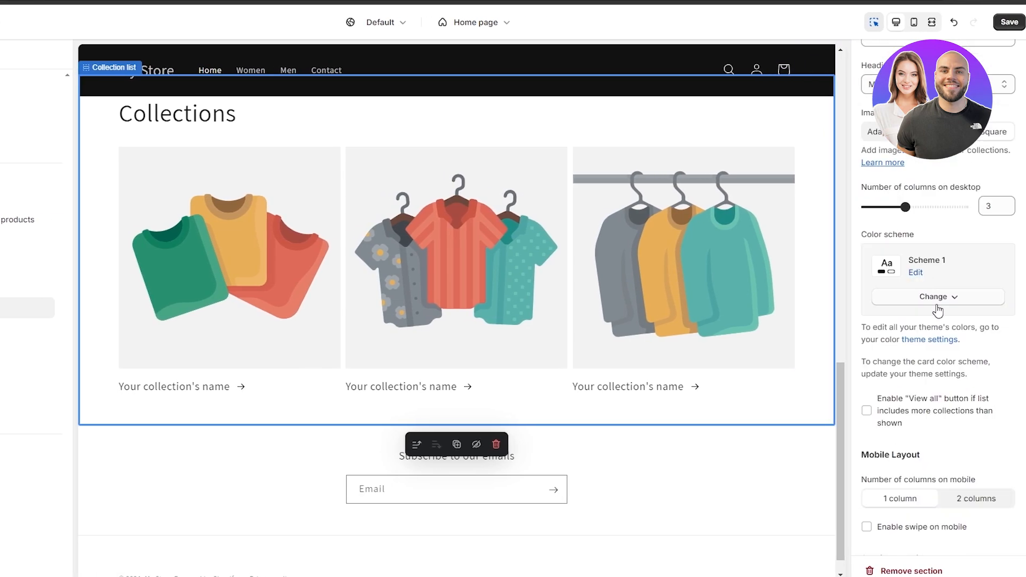
{"action": "scroll", "coordinate": [938, 310], "scroll_direction": "up", "scroll_amount": 2}
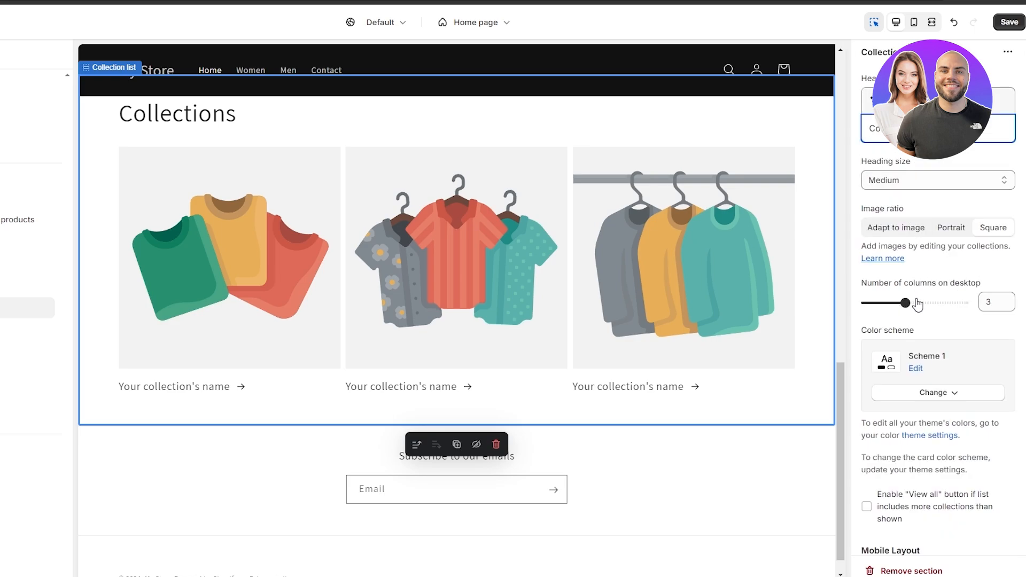
{"action": "scroll", "coordinate": [898, 310], "scroll_direction": "down", "scroll_amount": 4}
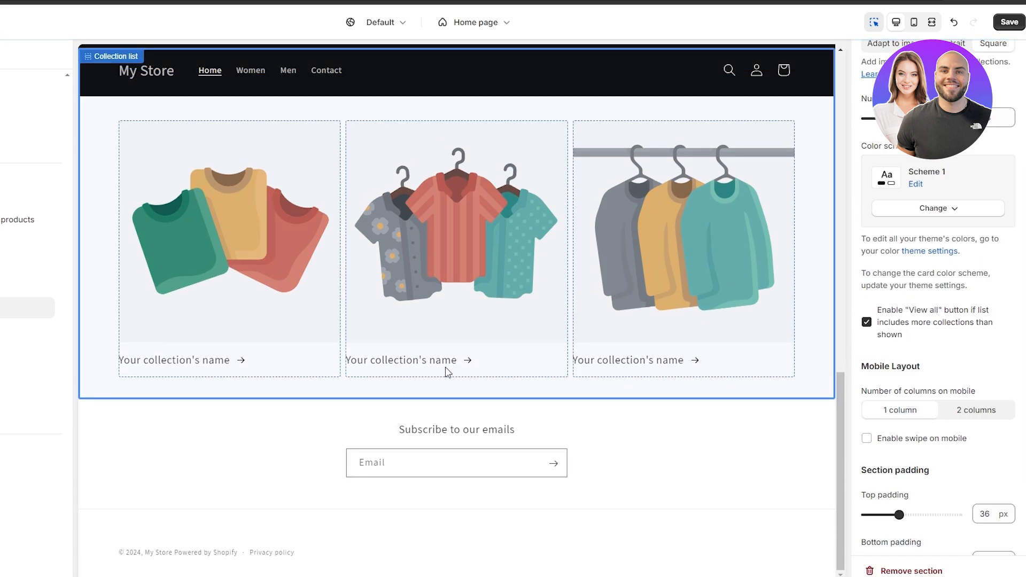
{"action": "scroll", "coordinate": [956, 366], "scroll_direction": "down", "scroll_amount": 2}
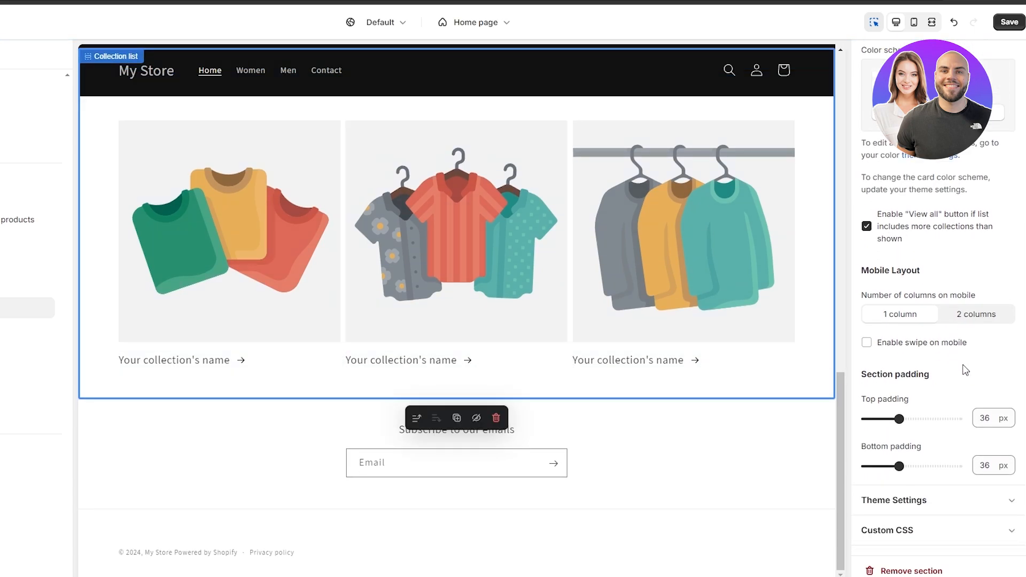
{"action": "left_click", "coordinate": [1004, 23]}
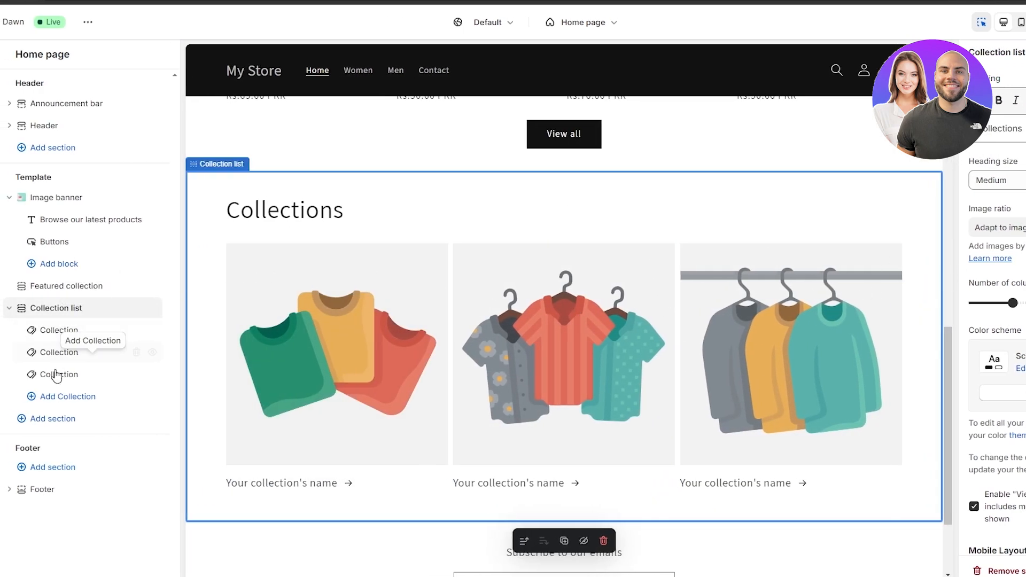
- Assign the Men collection to the first block of the Collection list and the Women collection to the second block
{"action": "left_click", "coordinate": [61, 332]}
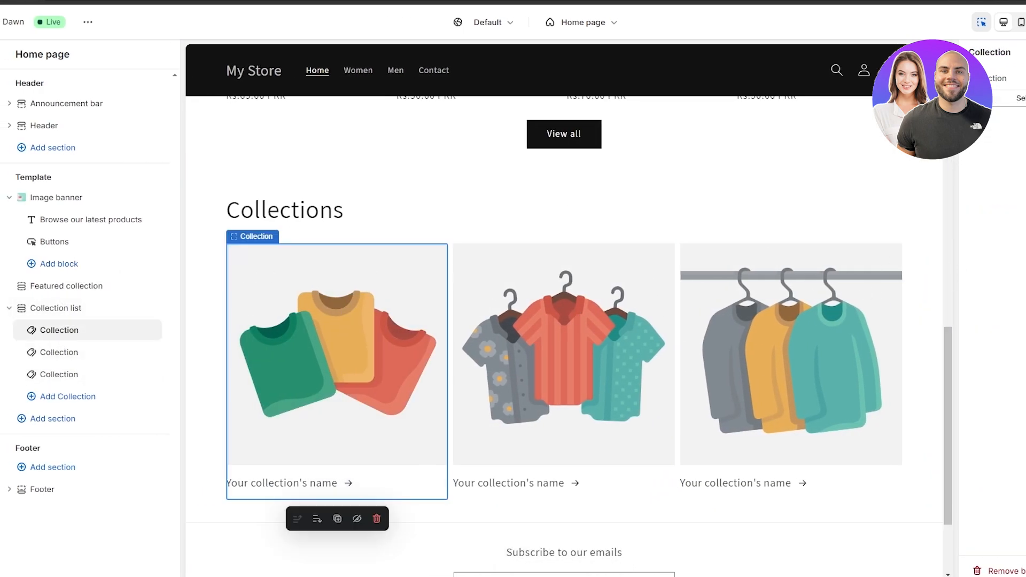
{"action": "left_click", "coordinate": [1021, 99]}
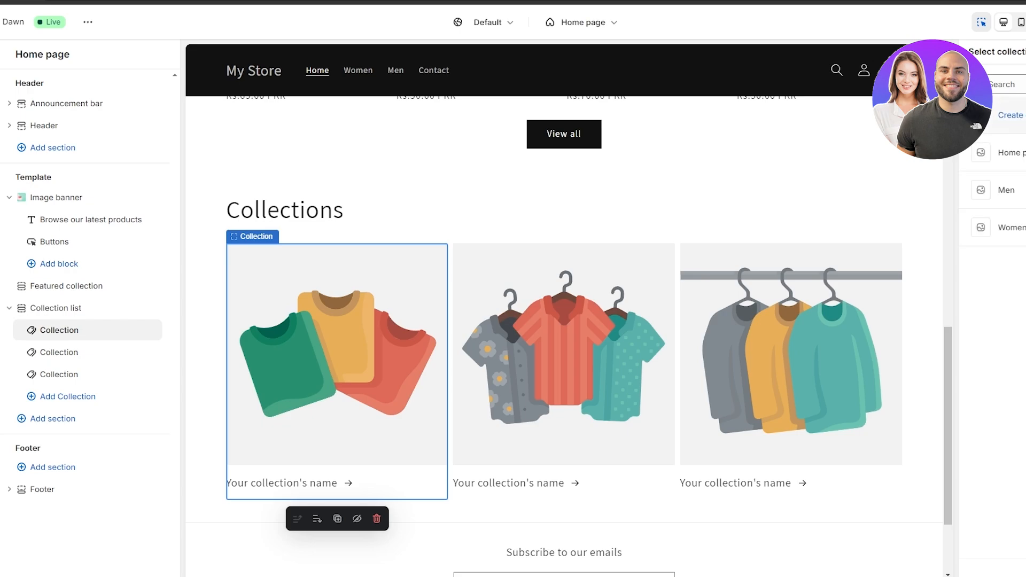
{"action": "left_click", "coordinate": [1006, 189]}
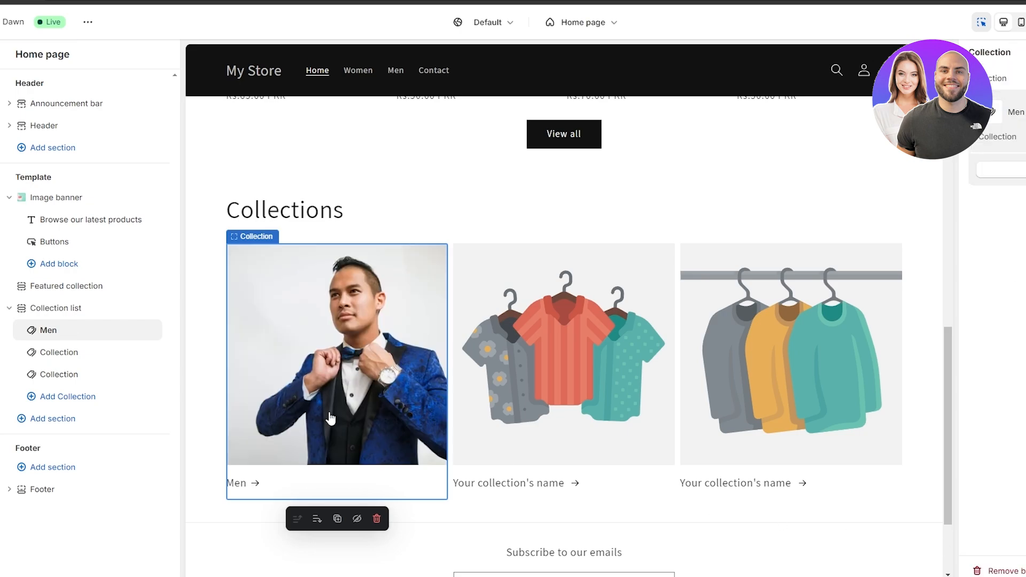
{"action": "left_click", "coordinate": [108, 358]}
{"action": "left_click", "coordinate": [1018, 98]}
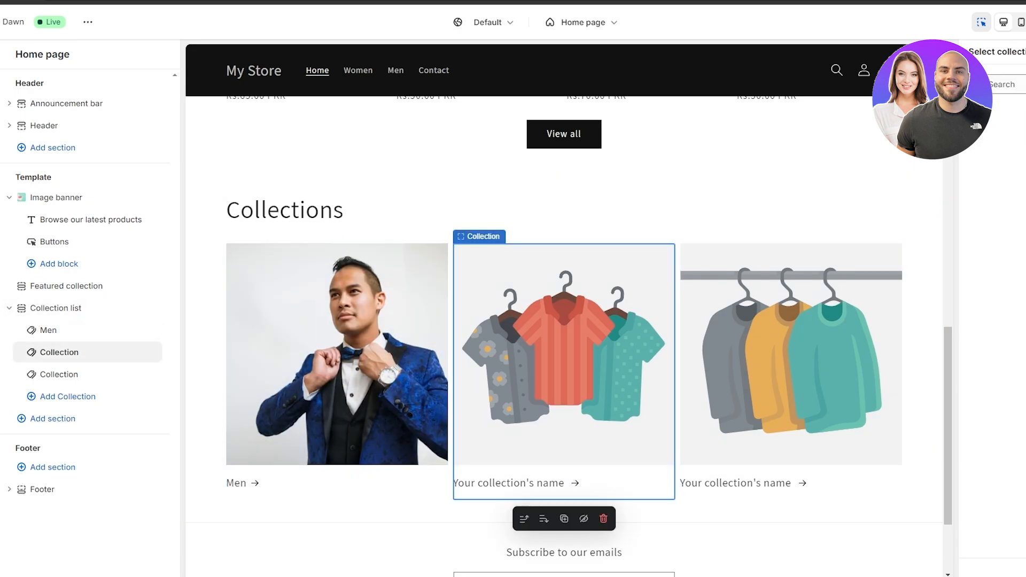
{"action": "left_click", "coordinate": [1008, 228]}
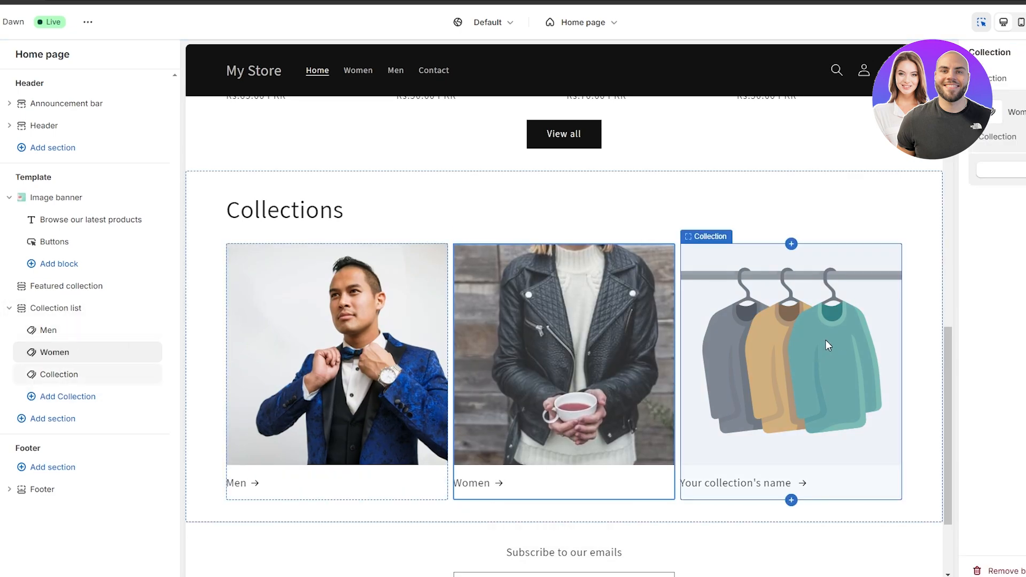
- Save the collection assignments and add a Multicolumn section to the home page template below the Collection list
{"action": "left_click", "coordinate": [60, 375]}
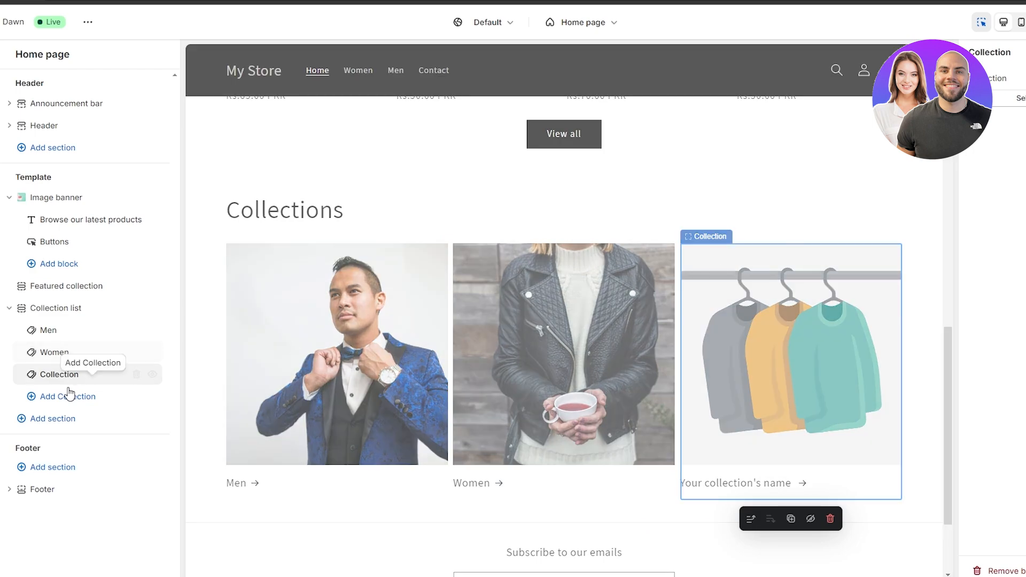
{"action": "scroll", "coordinate": [440, 469], "scroll_direction": "down", "scroll_amount": 1}
{"action": "left_click", "coordinate": [95, 422]}
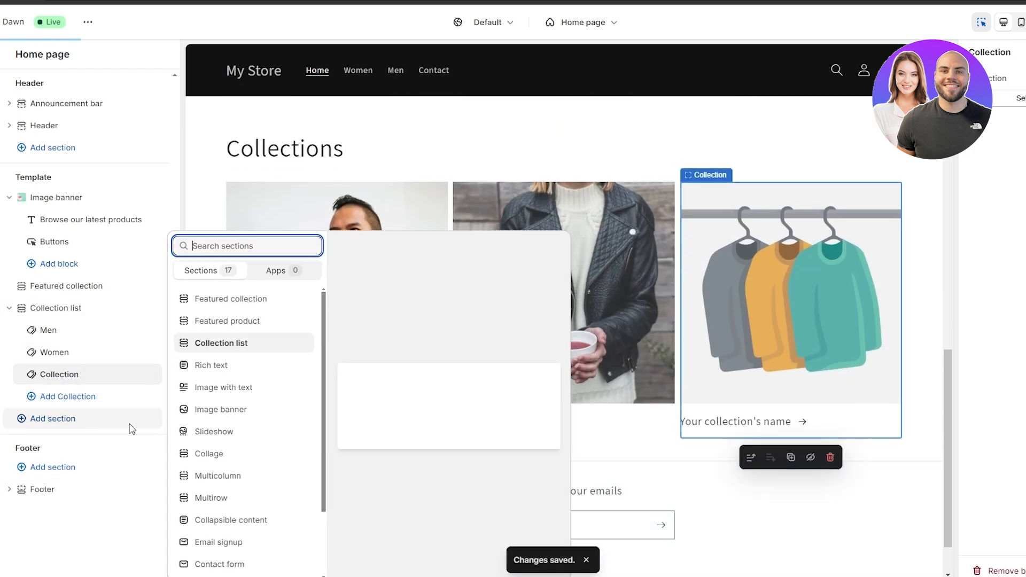
{"action": "scroll", "coordinate": [237, 459], "scroll_direction": "down", "scroll_amount": 3}
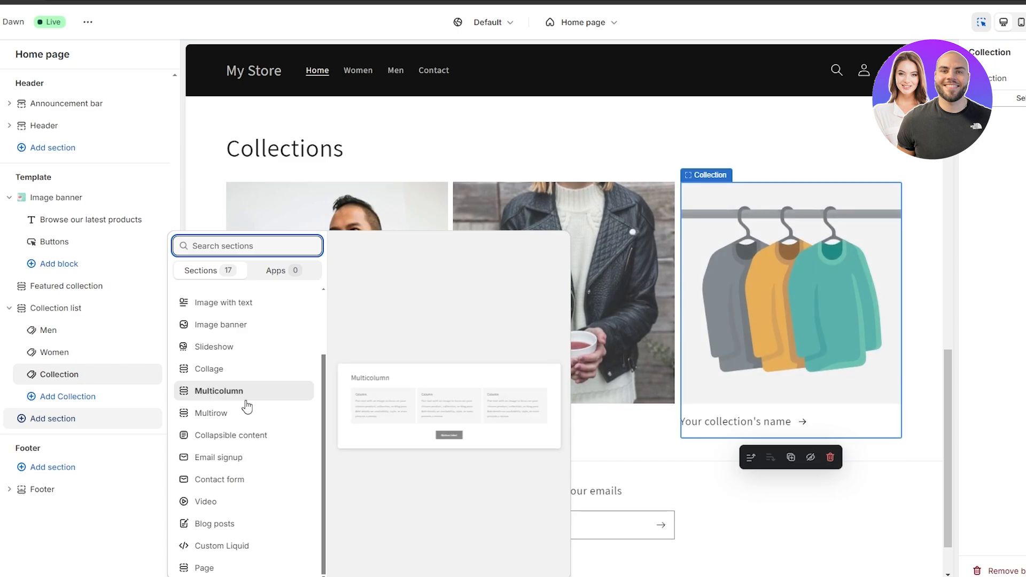
{"action": "left_click", "coordinate": [241, 398]}
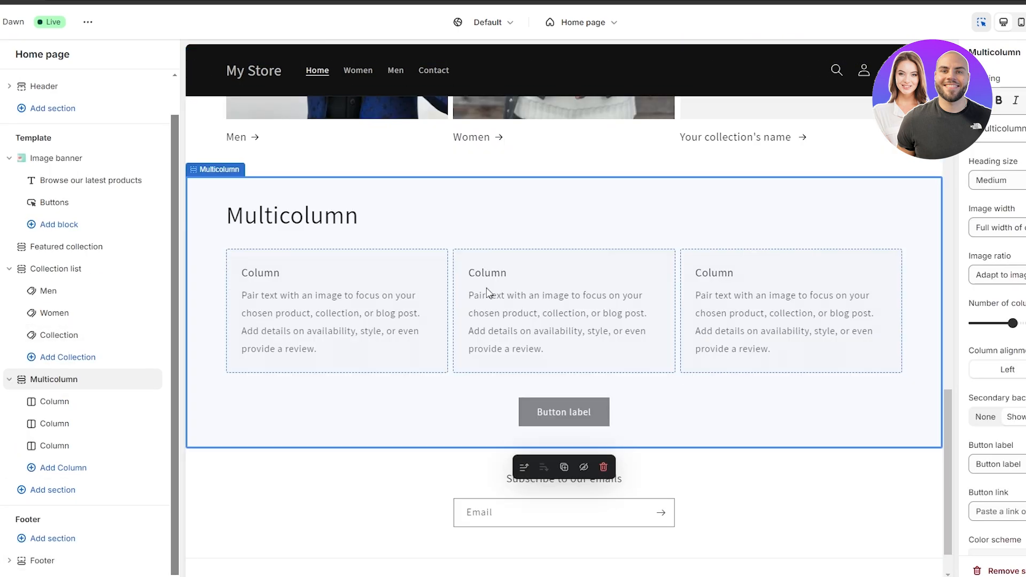
- Save the new section and review the home page preview between the image banner and the Multicolumn section
{"action": "scroll", "coordinate": [459, 351], "scroll_direction": "up", "scroll_amount": 15}
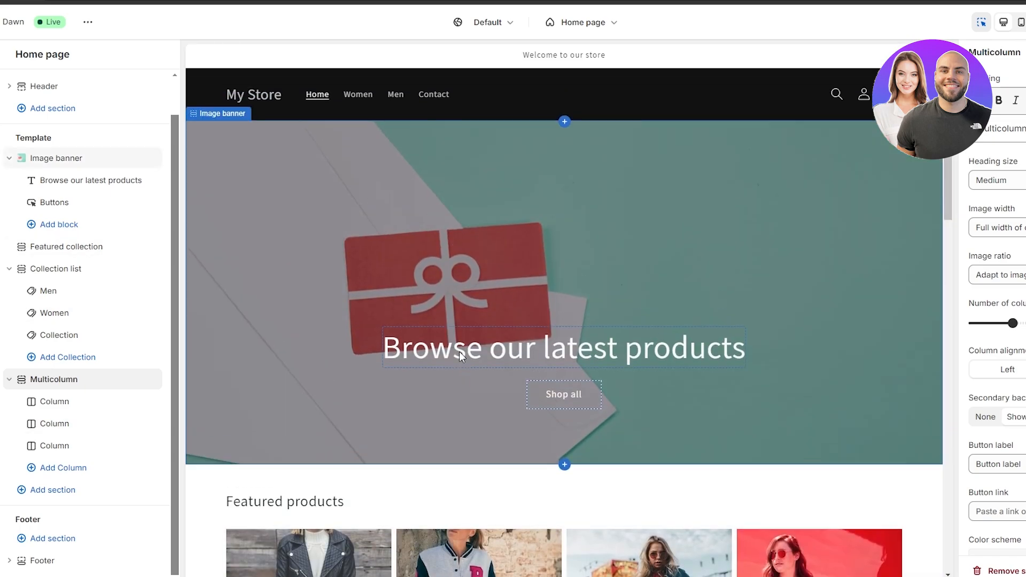
{"action": "scroll", "coordinate": [460, 356], "scroll_direction": "down", "scroll_amount": 5}
{"action": "scroll", "coordinate": [460, 359], "scroll_direction": "down", "scroll_amount": 10}
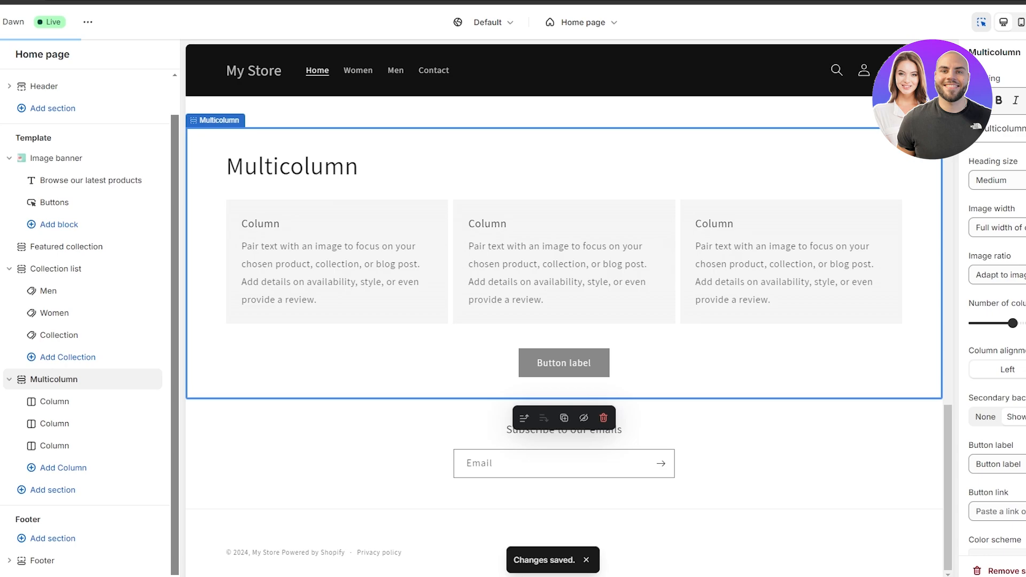
{"action": "scroll", "coordinate": [602, 225], "scroll_direction": "up", "scroll_amount": 10}
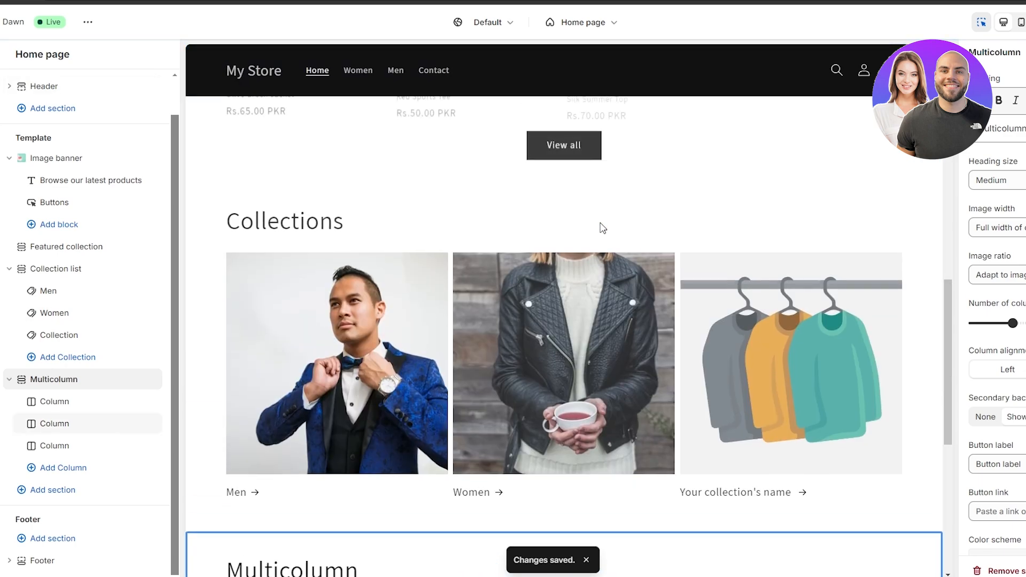
{"action": "scroll", "coordinate": [830, 185], "scroll_direction": "up", "scroll_amount": 10}
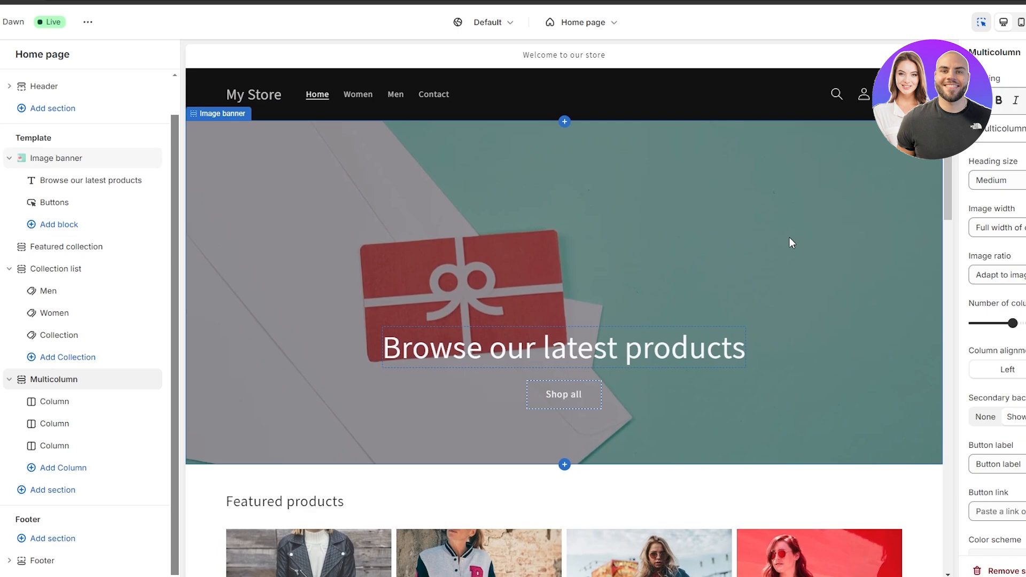